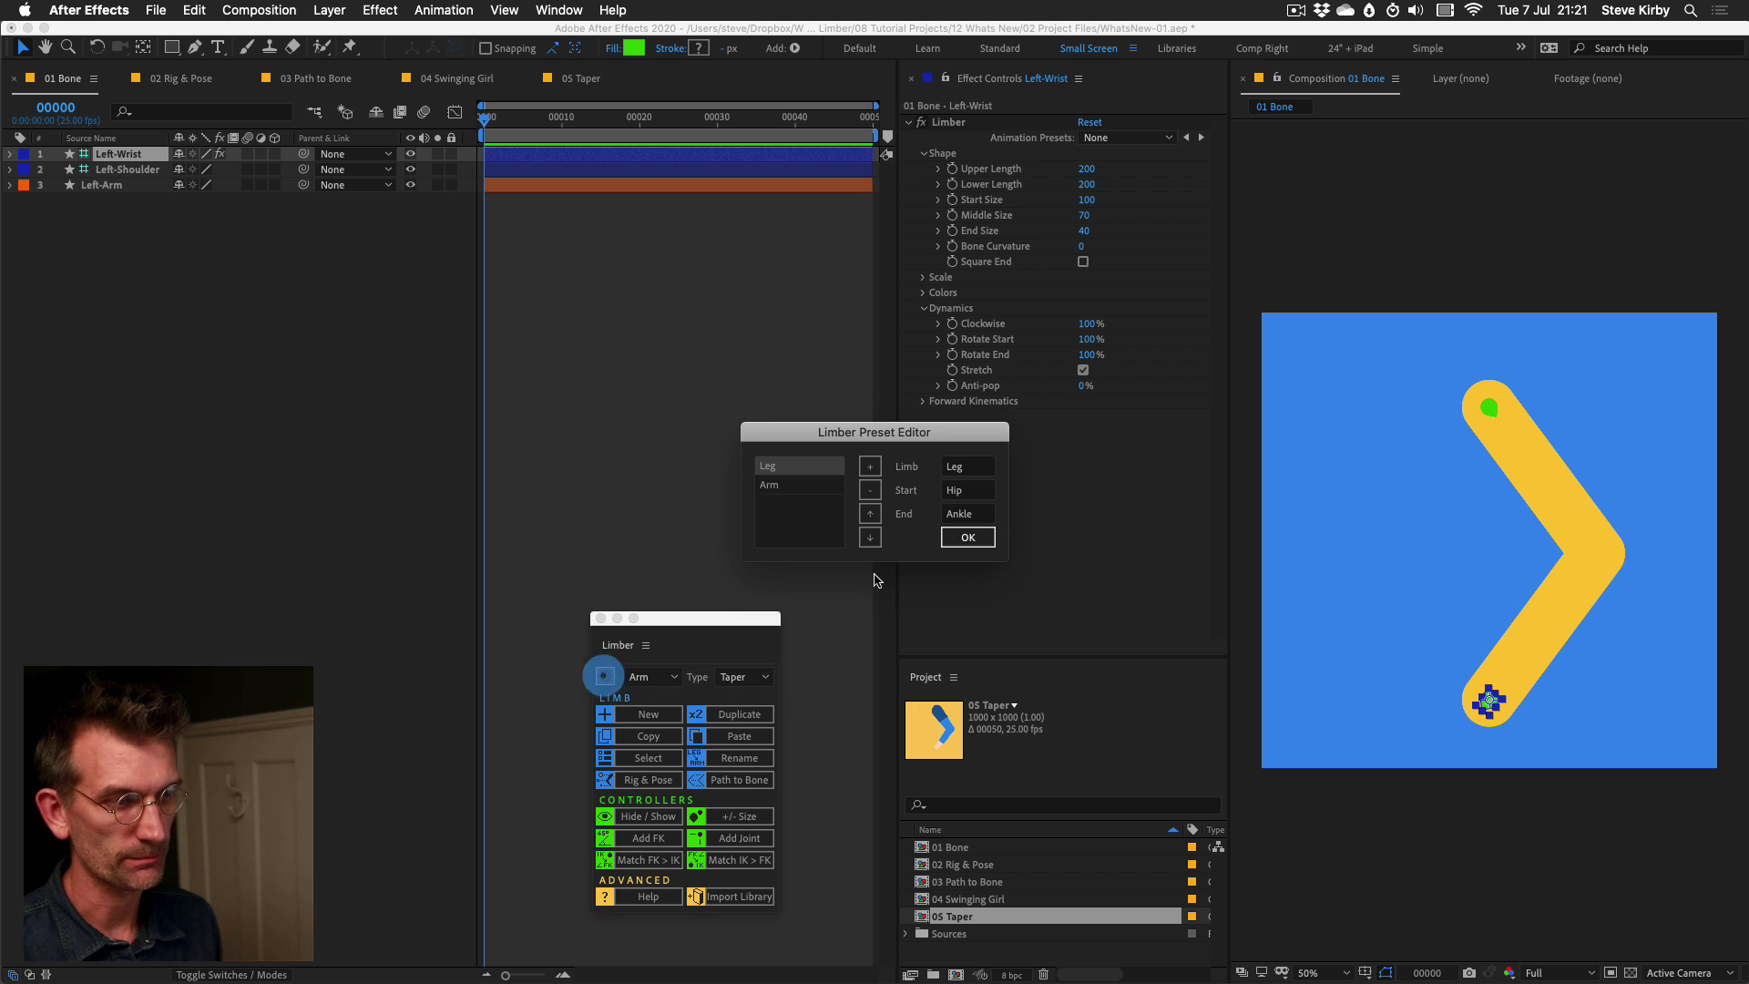
Accept the limb presets with Leg listed first and open the 02 Rig & Pose composition.
{"action": "left_click", "coordinate": [969, 537]}
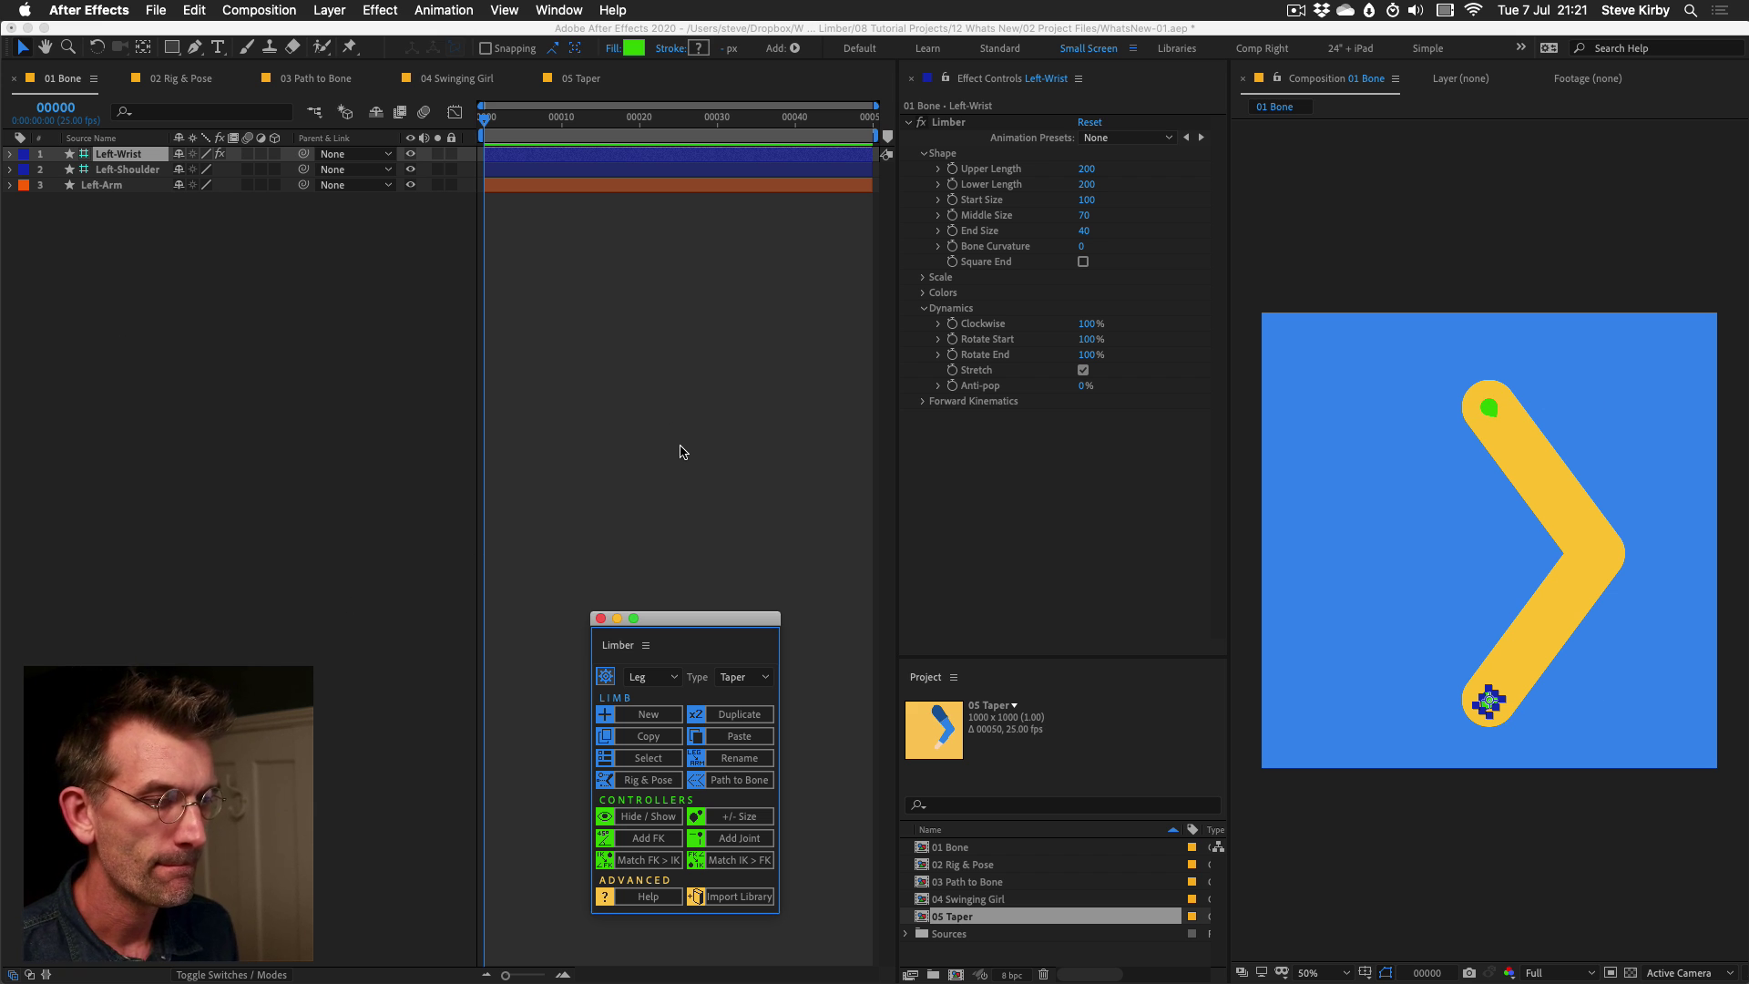
{"action": "left_click", "coordinate": [182, 80]}
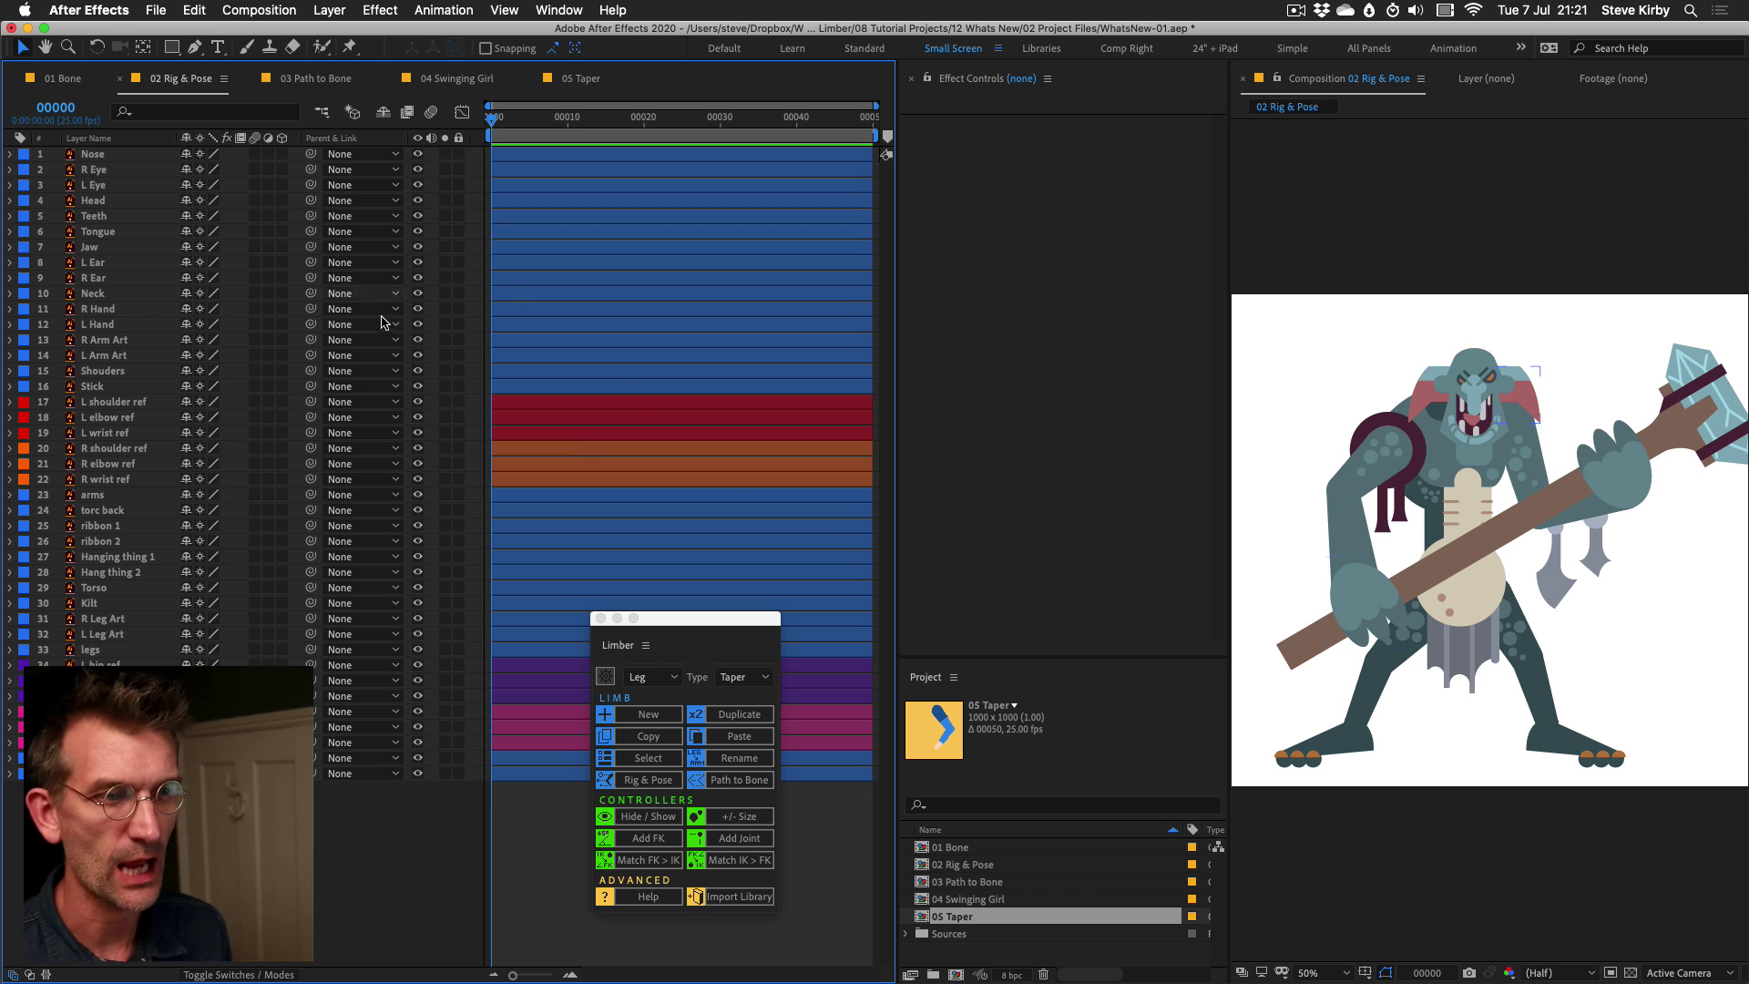
Preview the left and right shoulder, elbow and wrist ref layers by briefly soloing each set.
{"action": "left_click_drag", "start_coordinate": [445, 402], "coordinate": [447, 433]}
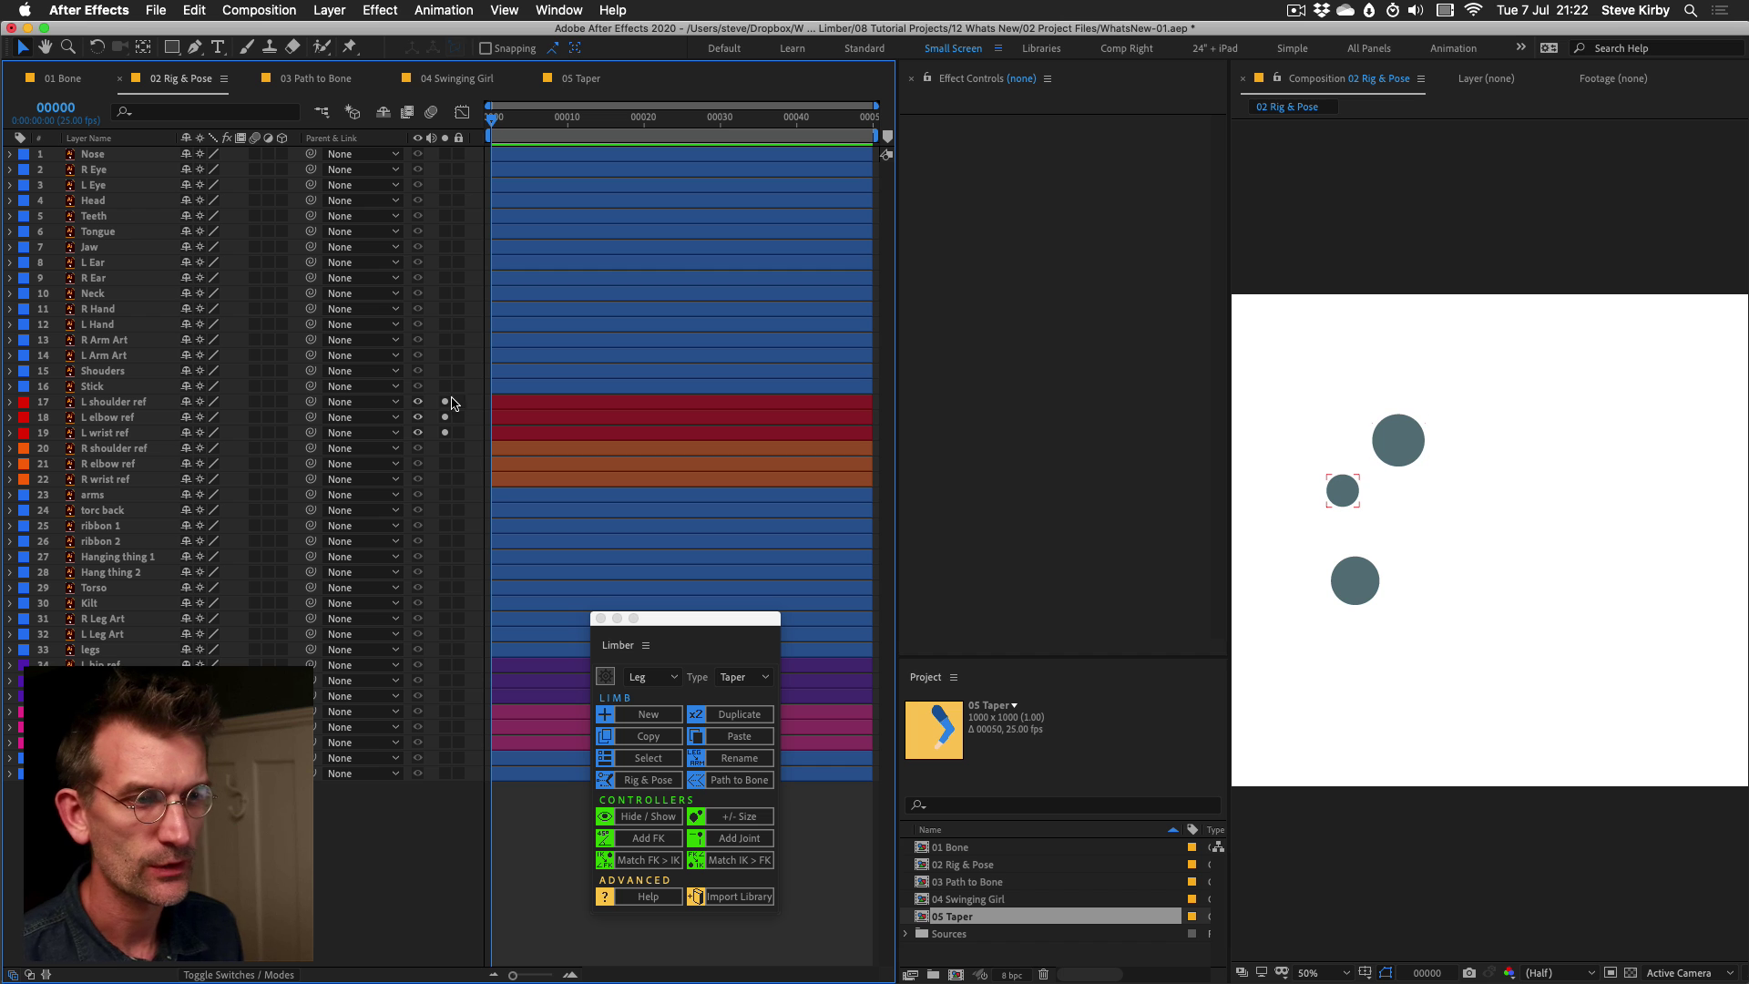
{"action": "left_click_drag", "start_coordinate": [445, 402], "coordinate": [444, 425]}
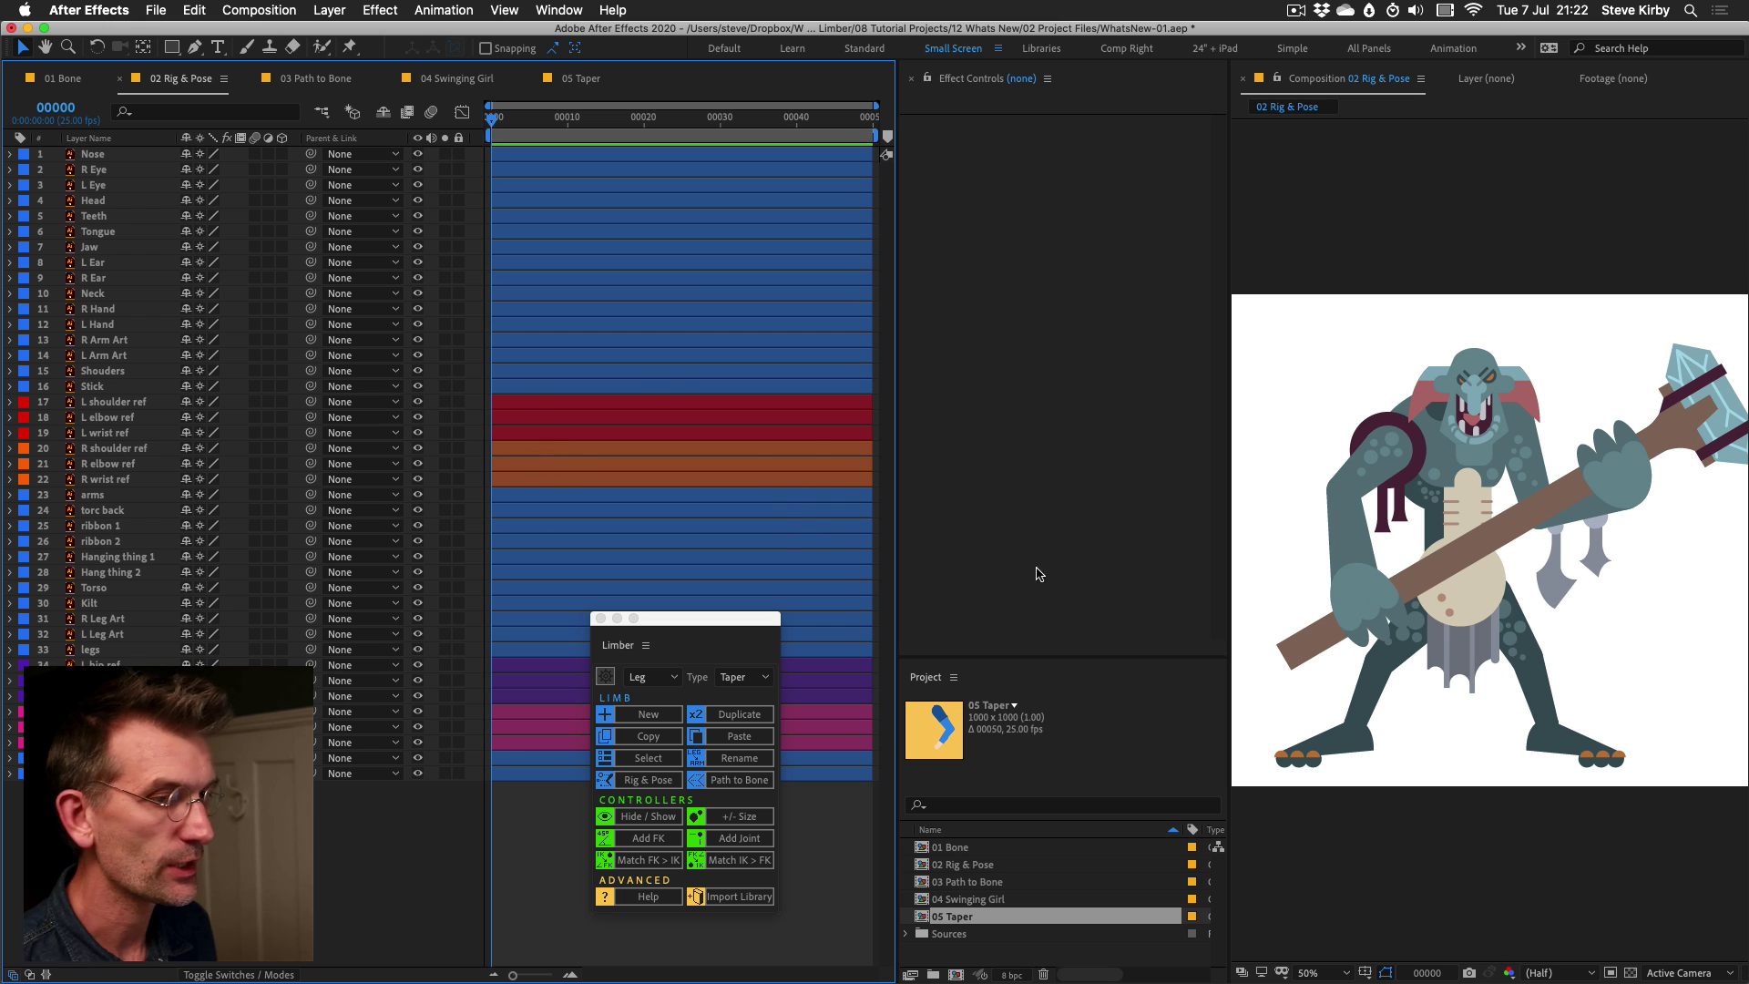
{"action": "left_click_drag", "start_coordinate": [446, 448], "coordinate": [444, 480]}
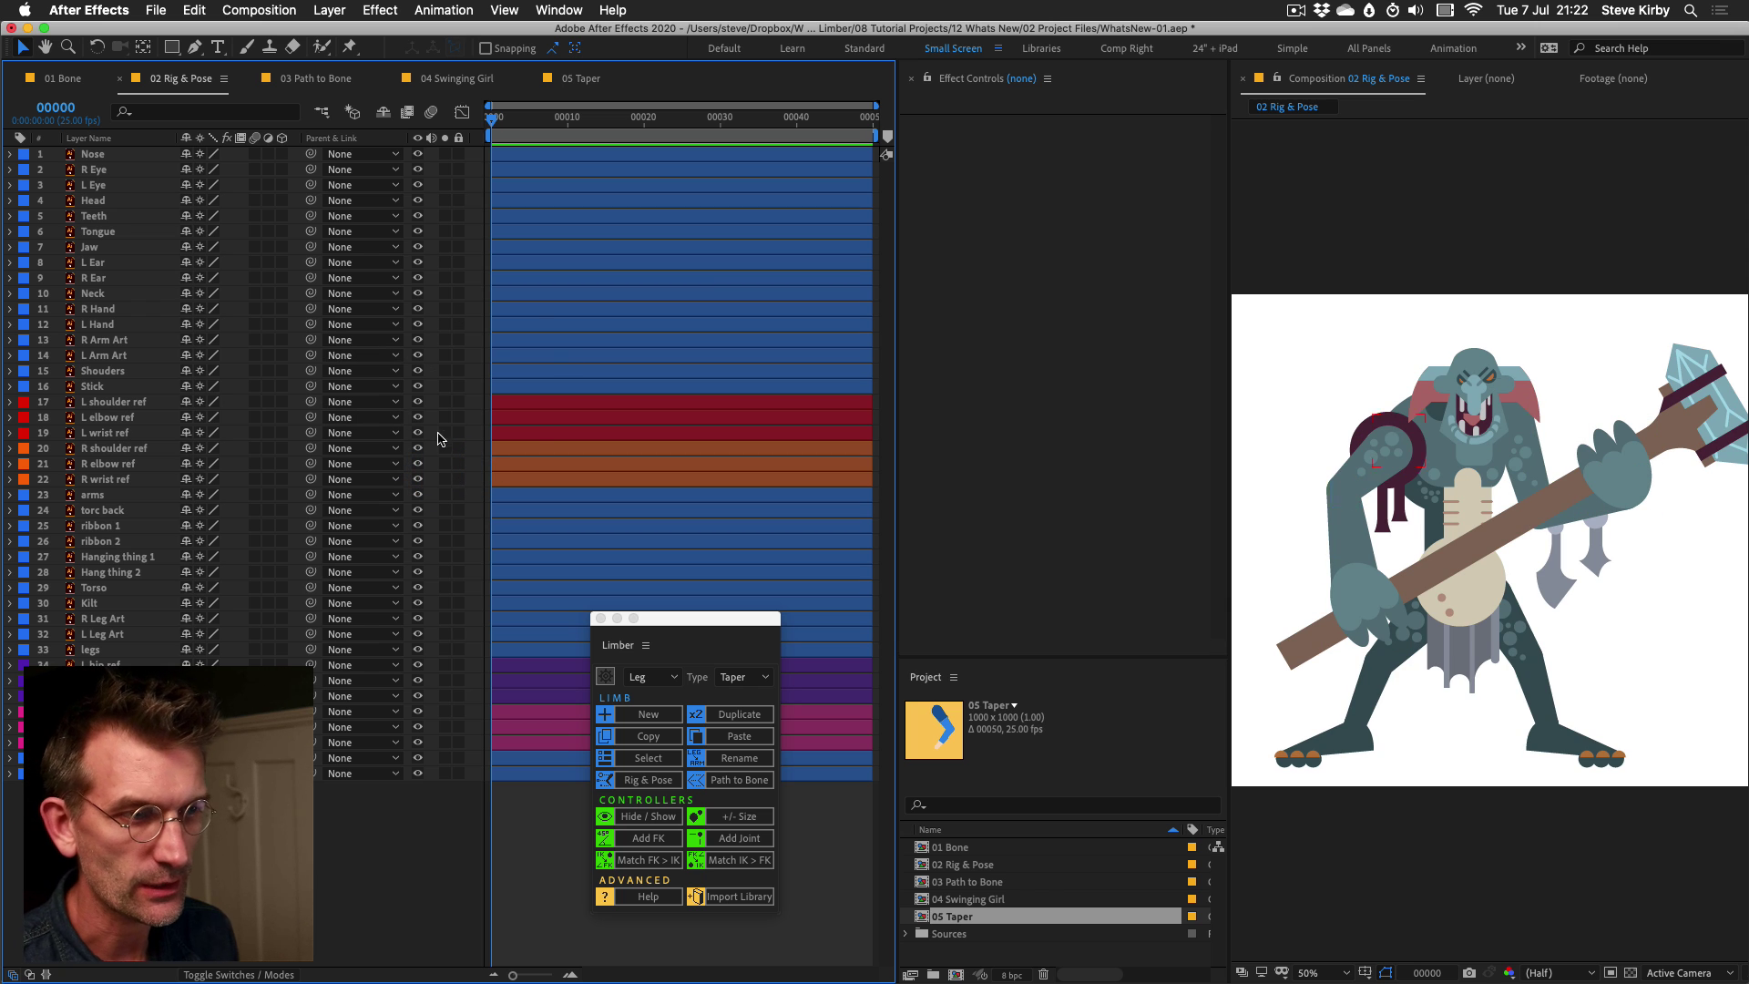
Rig & Pose a new limb named left from the L shoulder ref, L elbow ref and L wrist ref layers.
{"action": "left_click", "coordinate": [127, 405]}
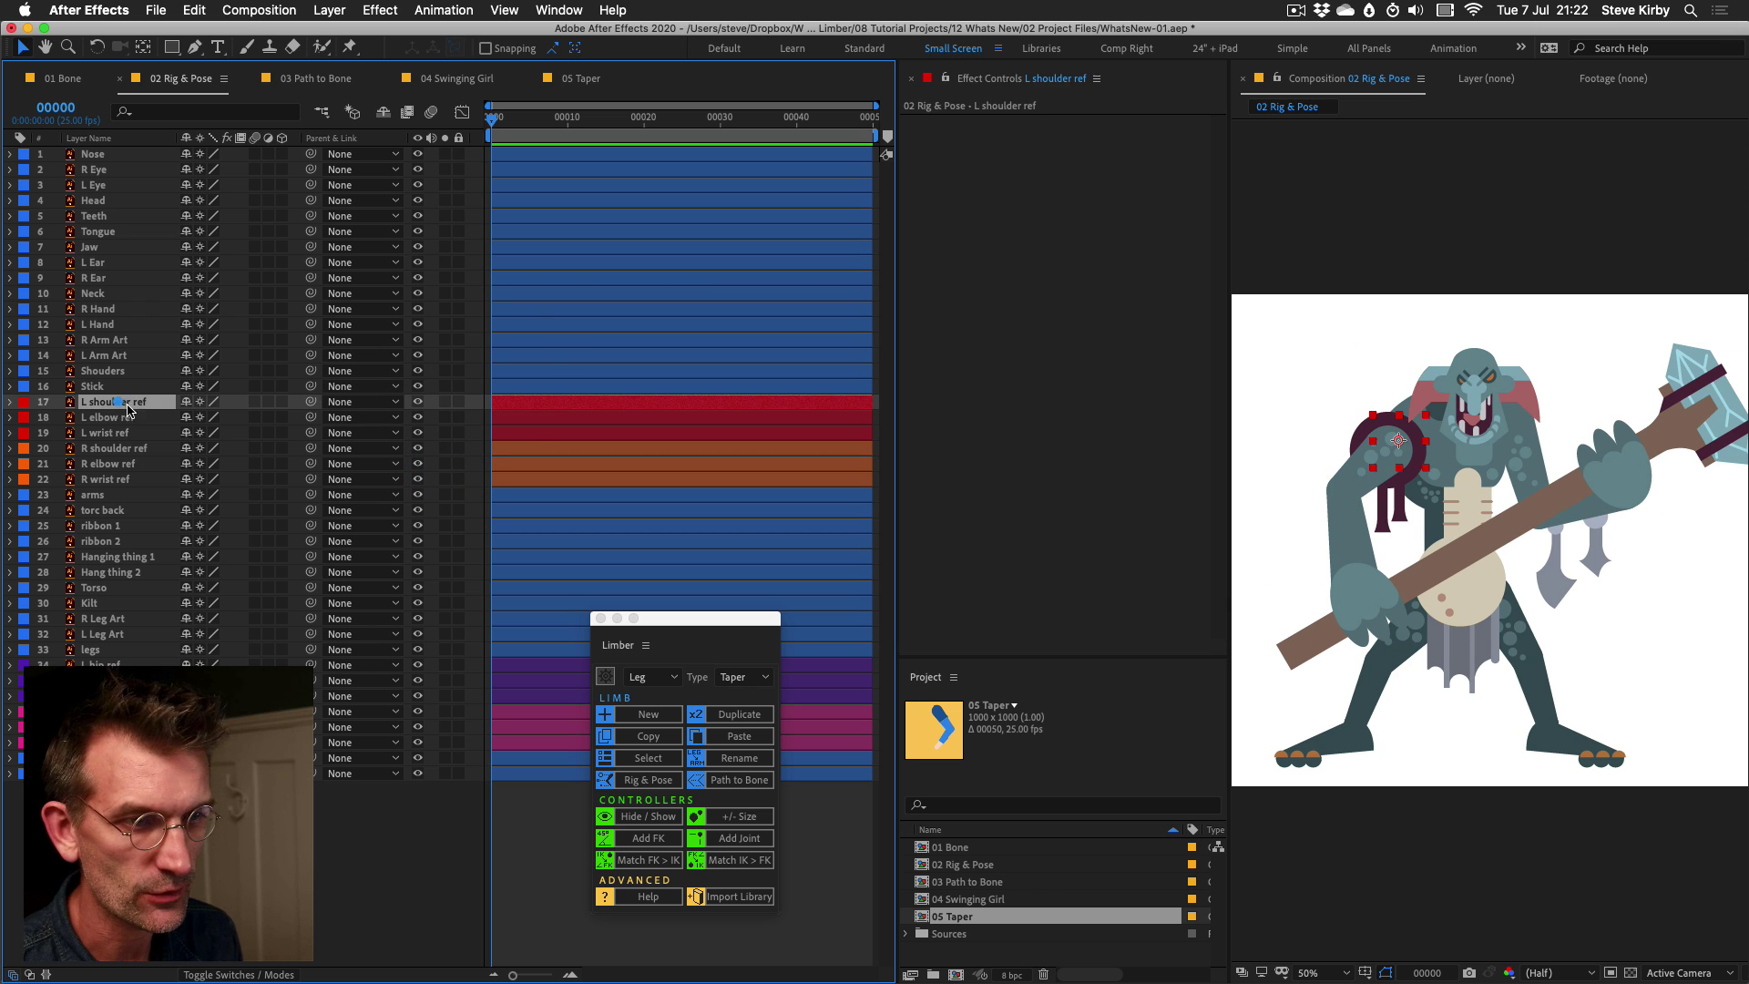
{"action": "left_click", "coordinate": [108, 420], "text": "super"}
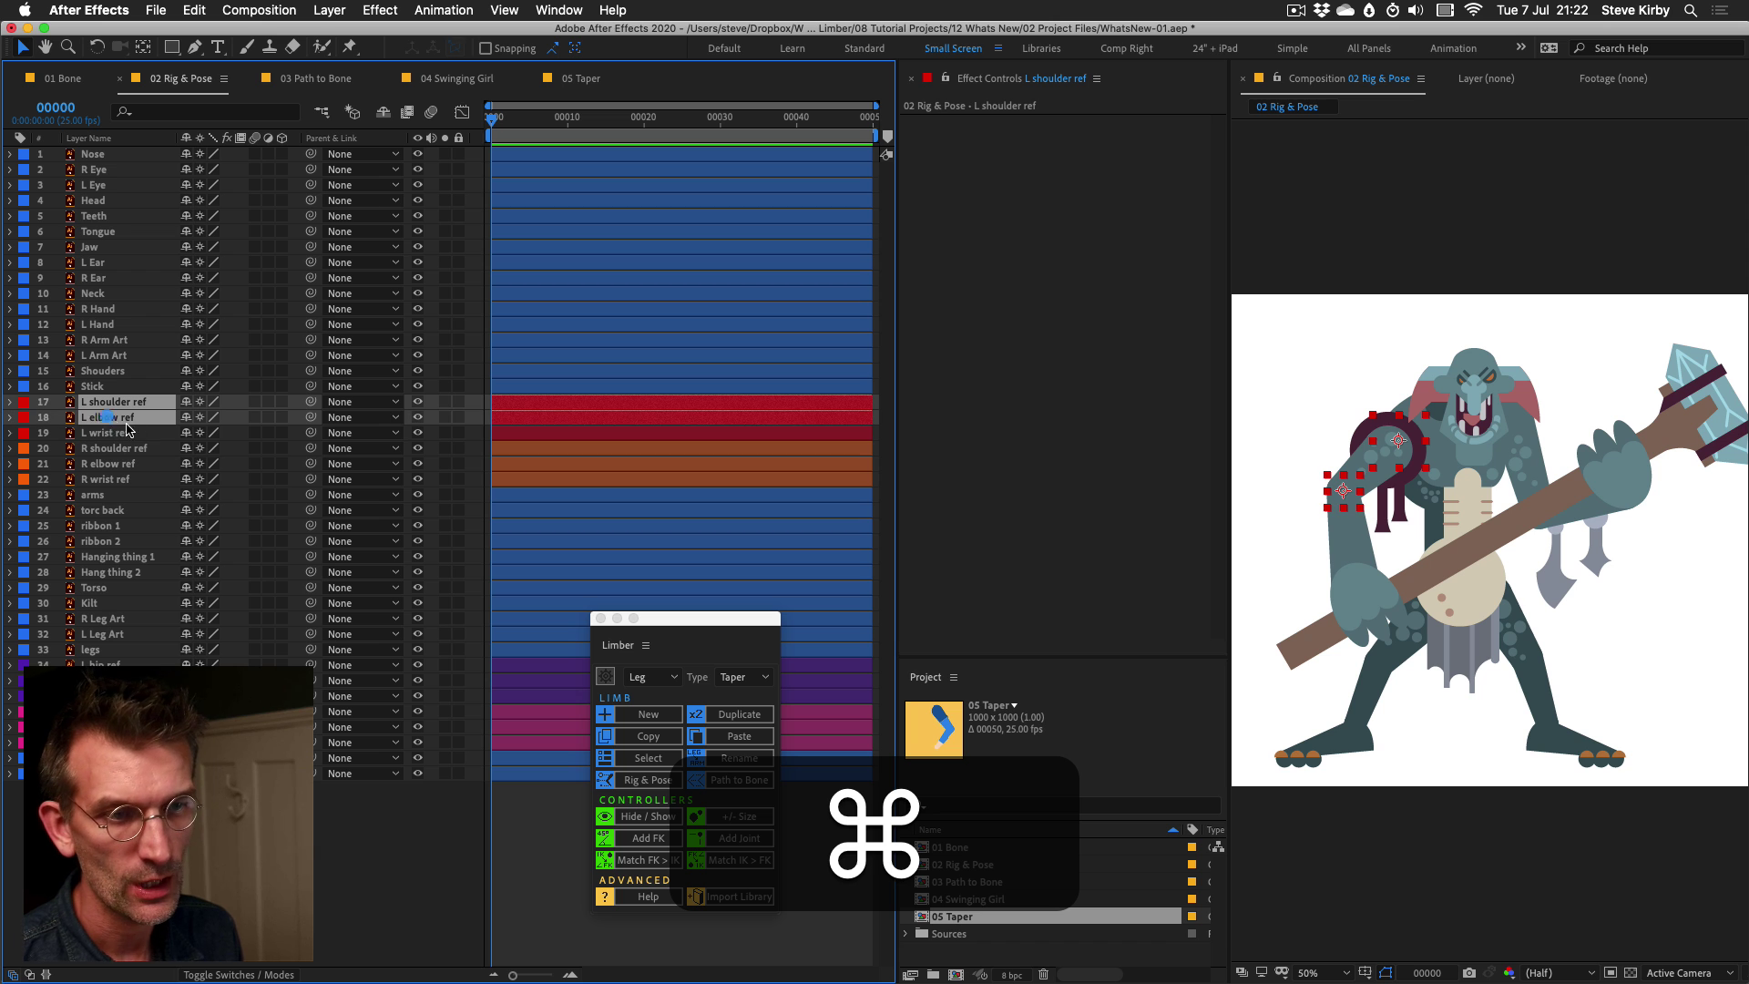
{"action": "left_click", "coordinate": [105, 436], "text": "super"}
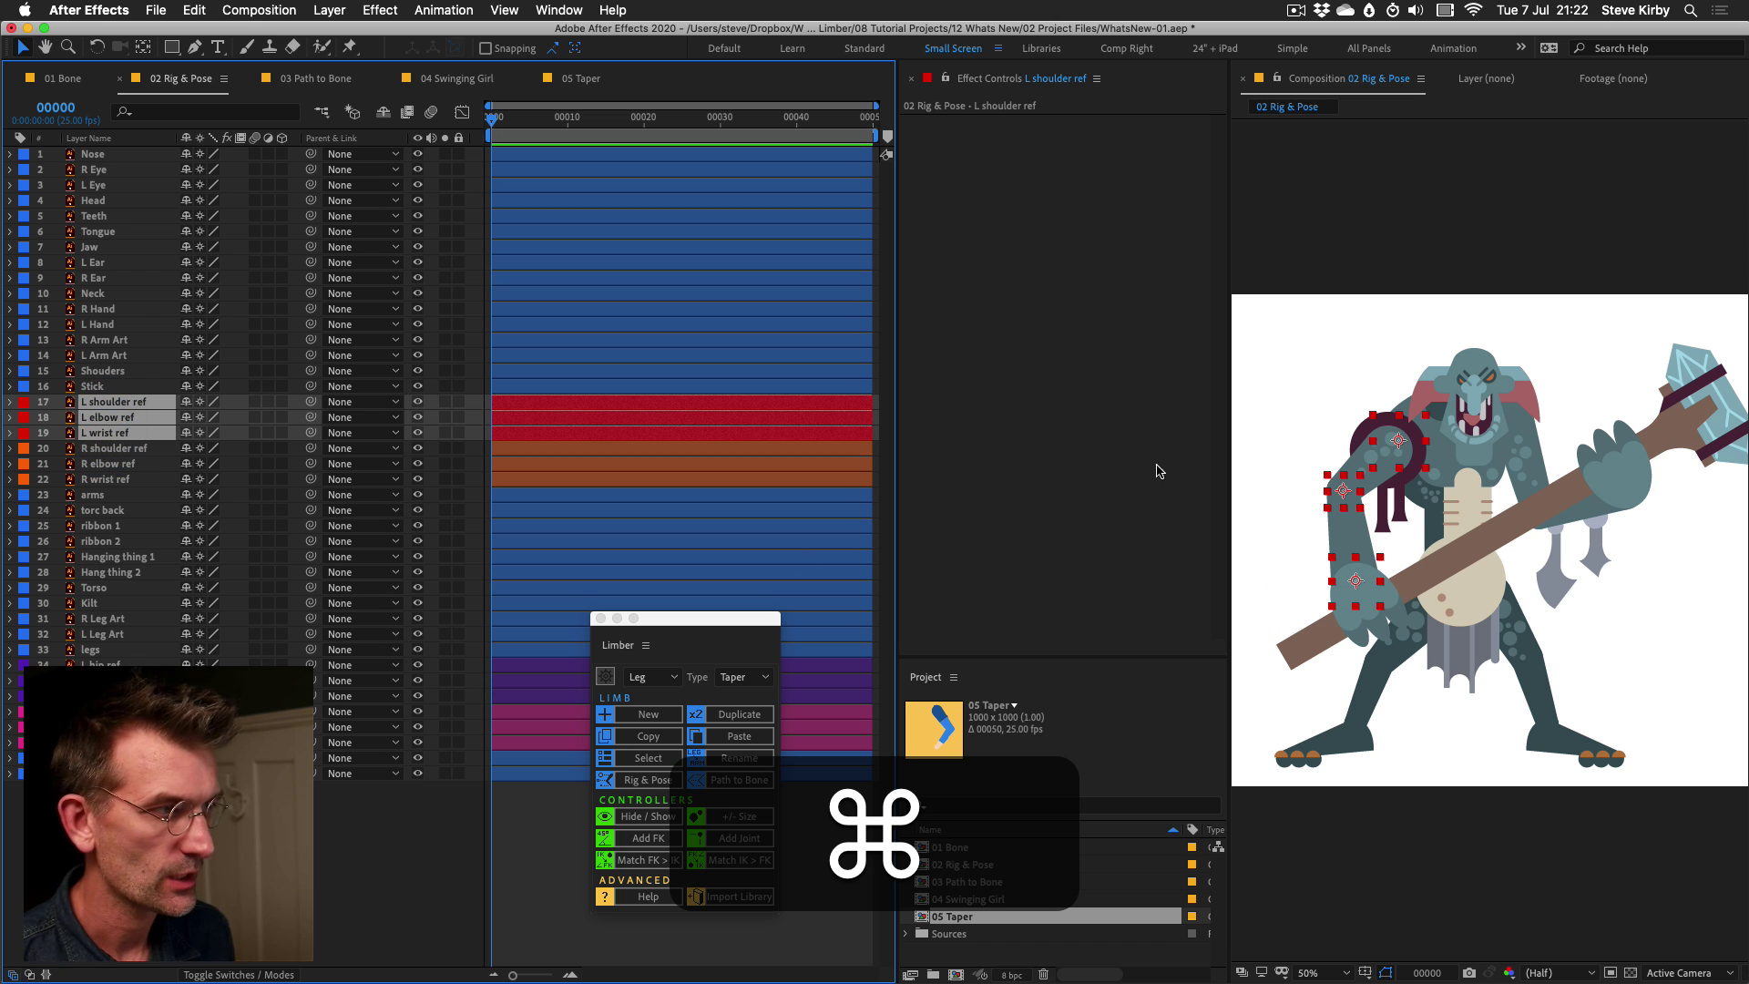
{"action": "left_click", "coordinate": [650, 780]}
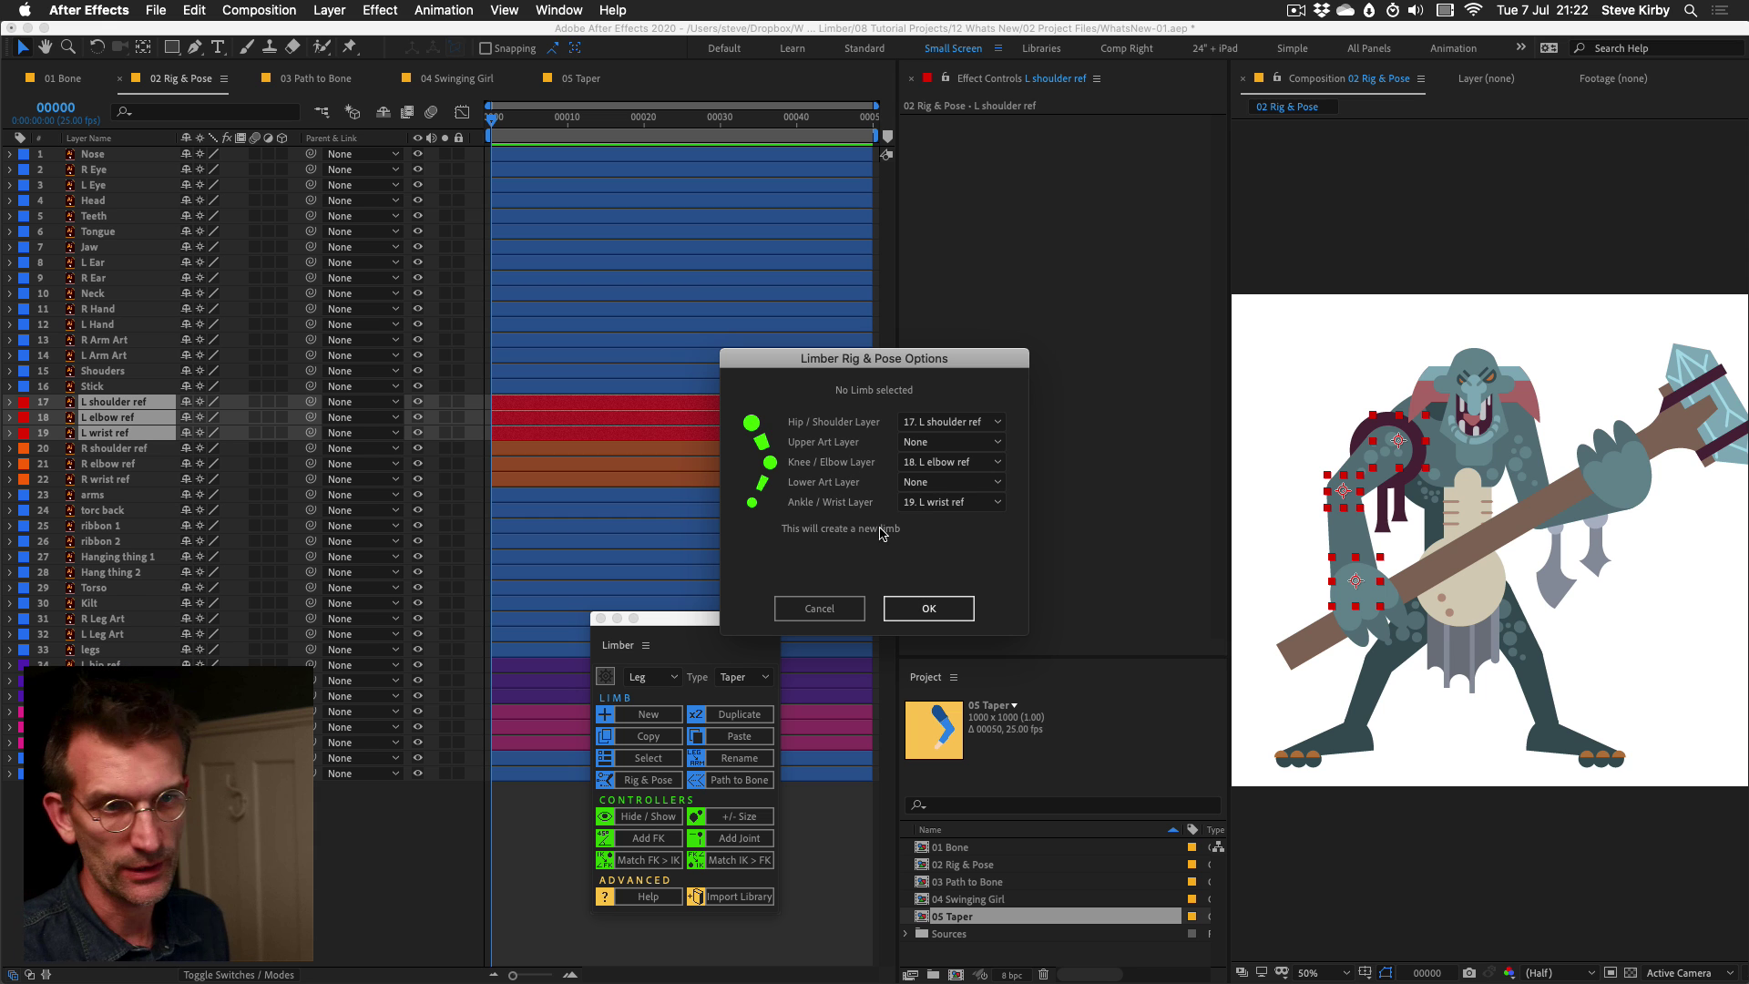
{"action": "left_click", "coordinate": [930, 609]}
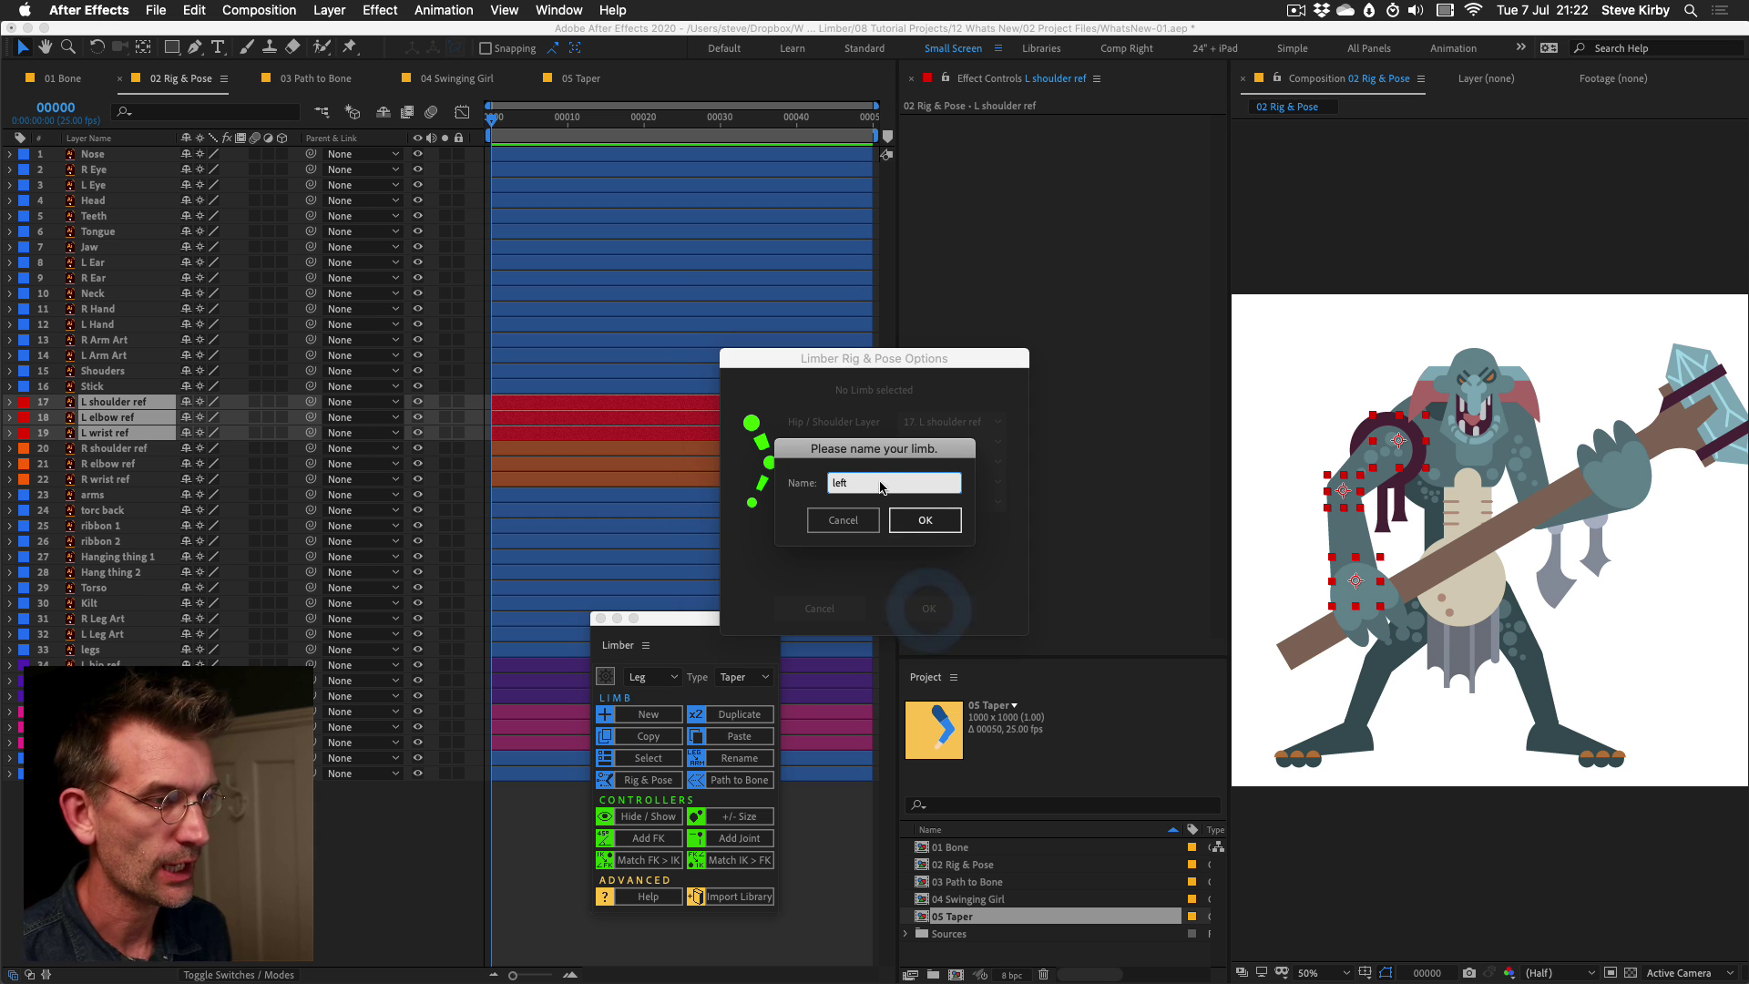
{"action": "left_click", "coordinate": [925, 524]}
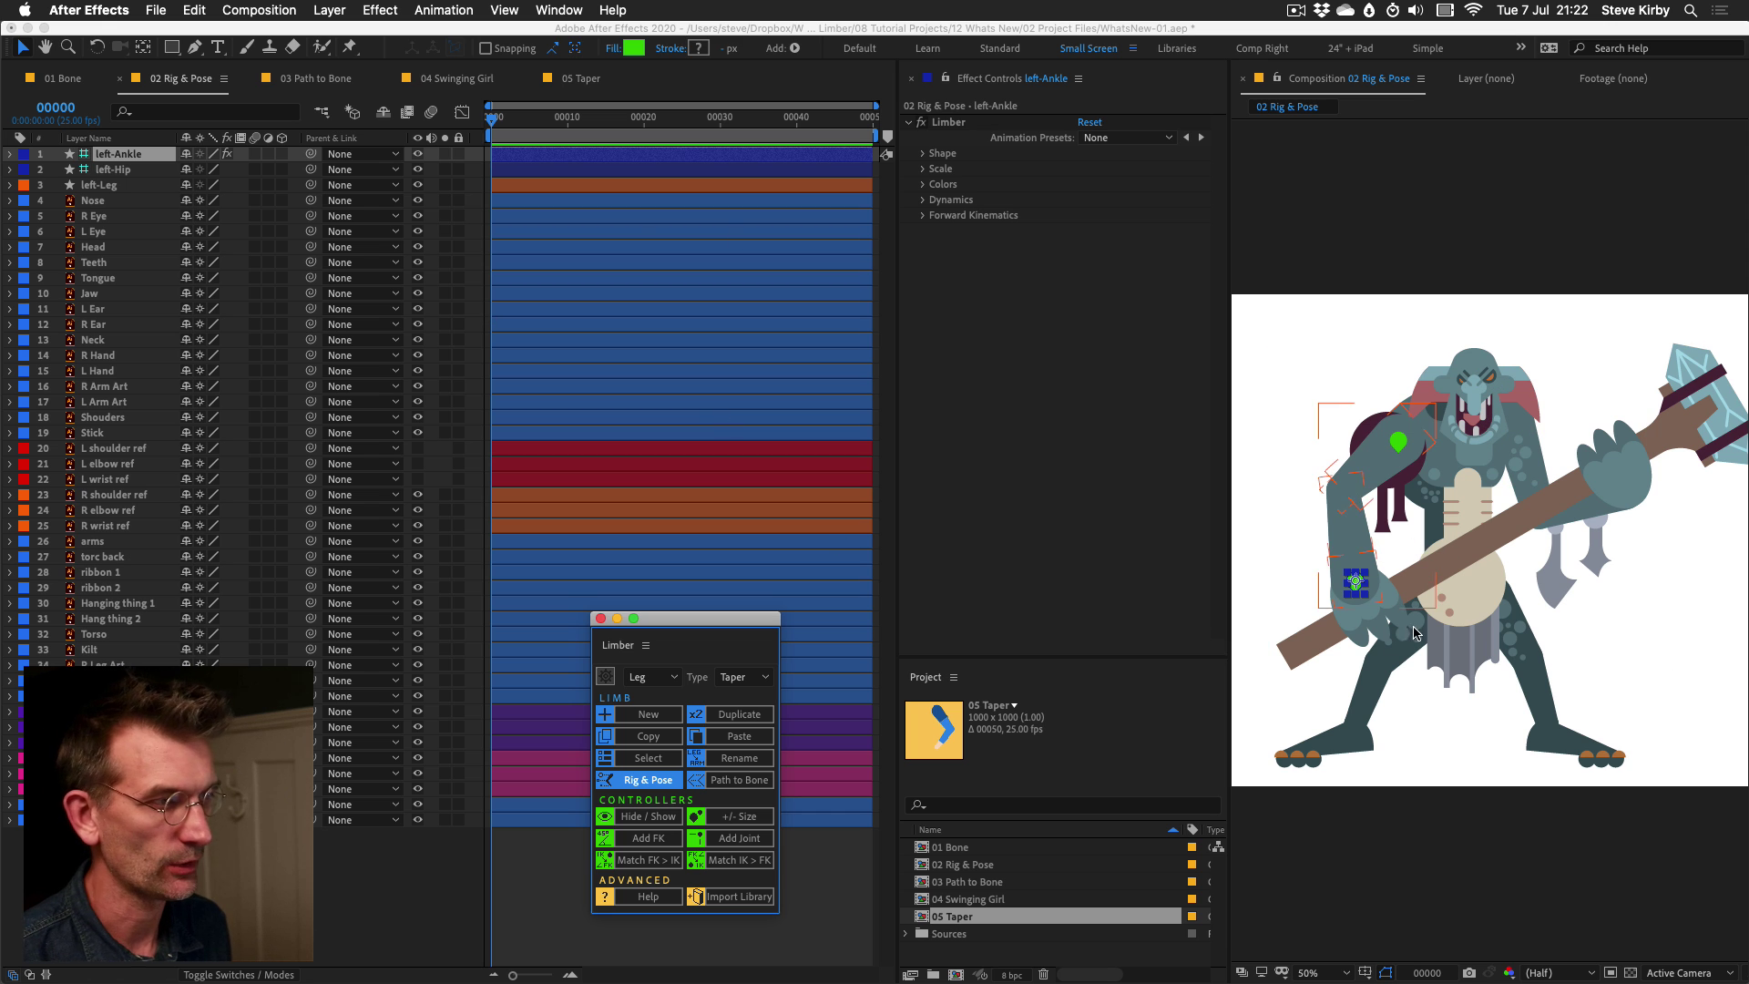
Test the limb by moving its left-Ankle controller outward, and delete the left-Ankle, left-Hip and left-Leg layers.
{"action": "left_click_drag", "start_coordinate": [1355, 583], "coordinate": [1280, 547]}
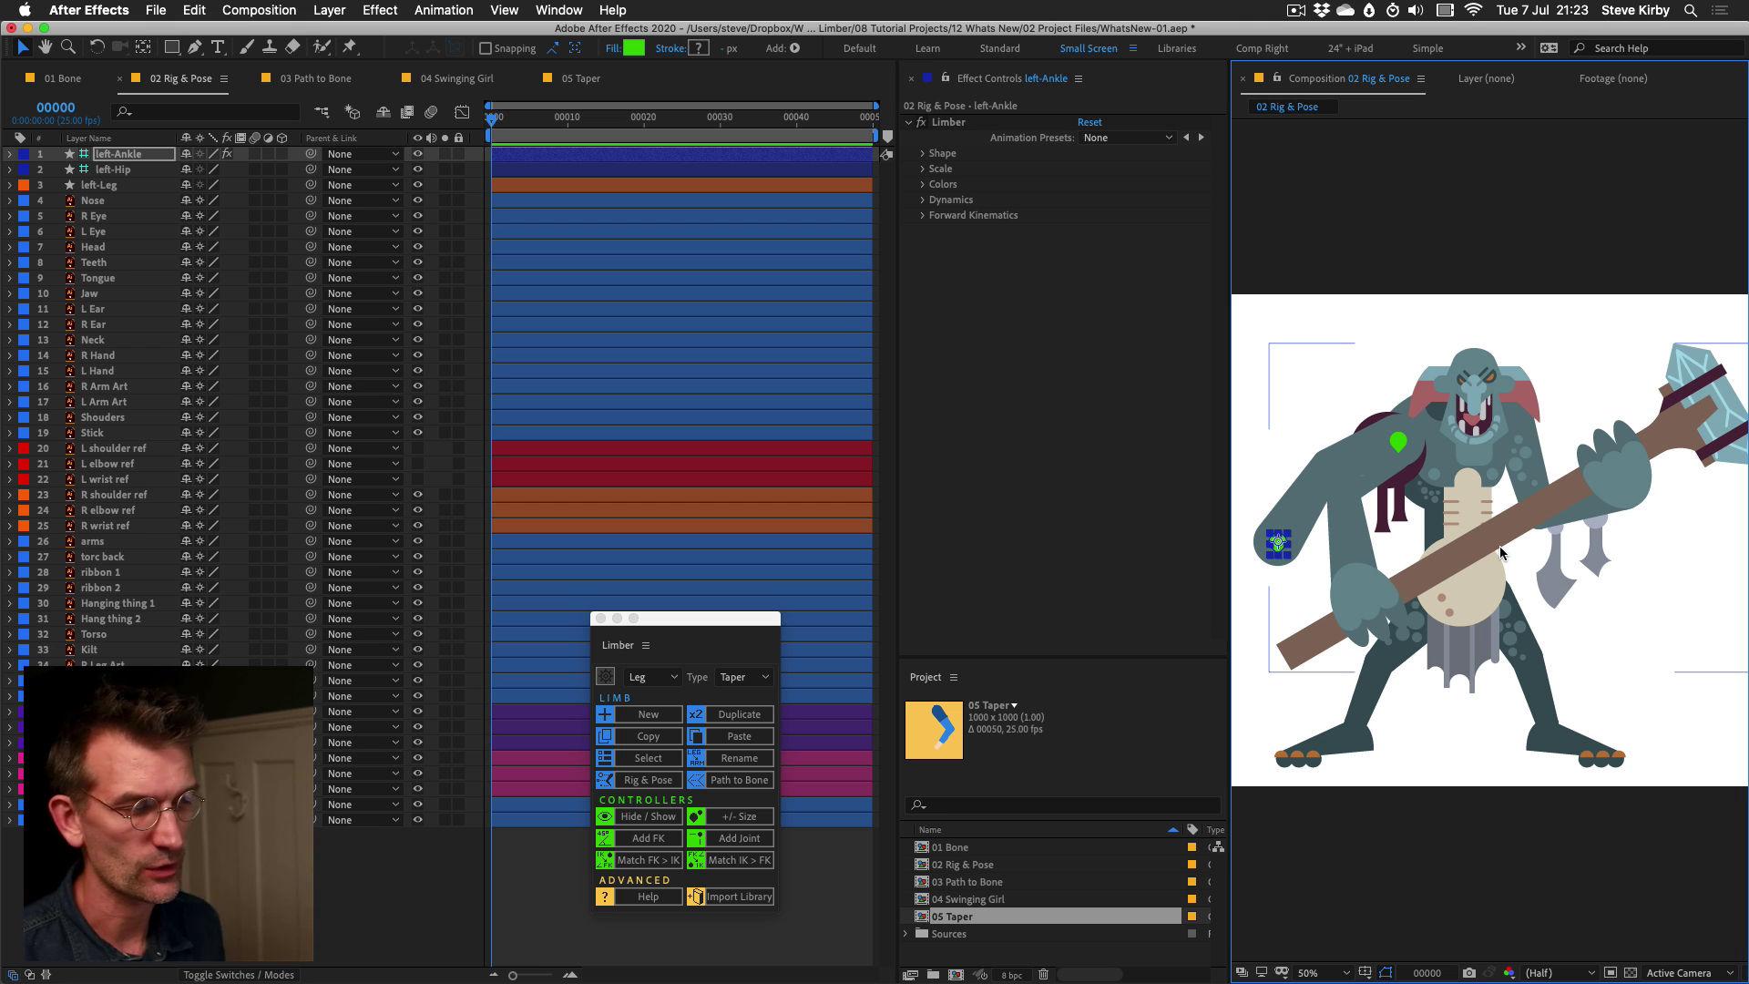
{"action": "left_click", "coordinate": [118, 153]}
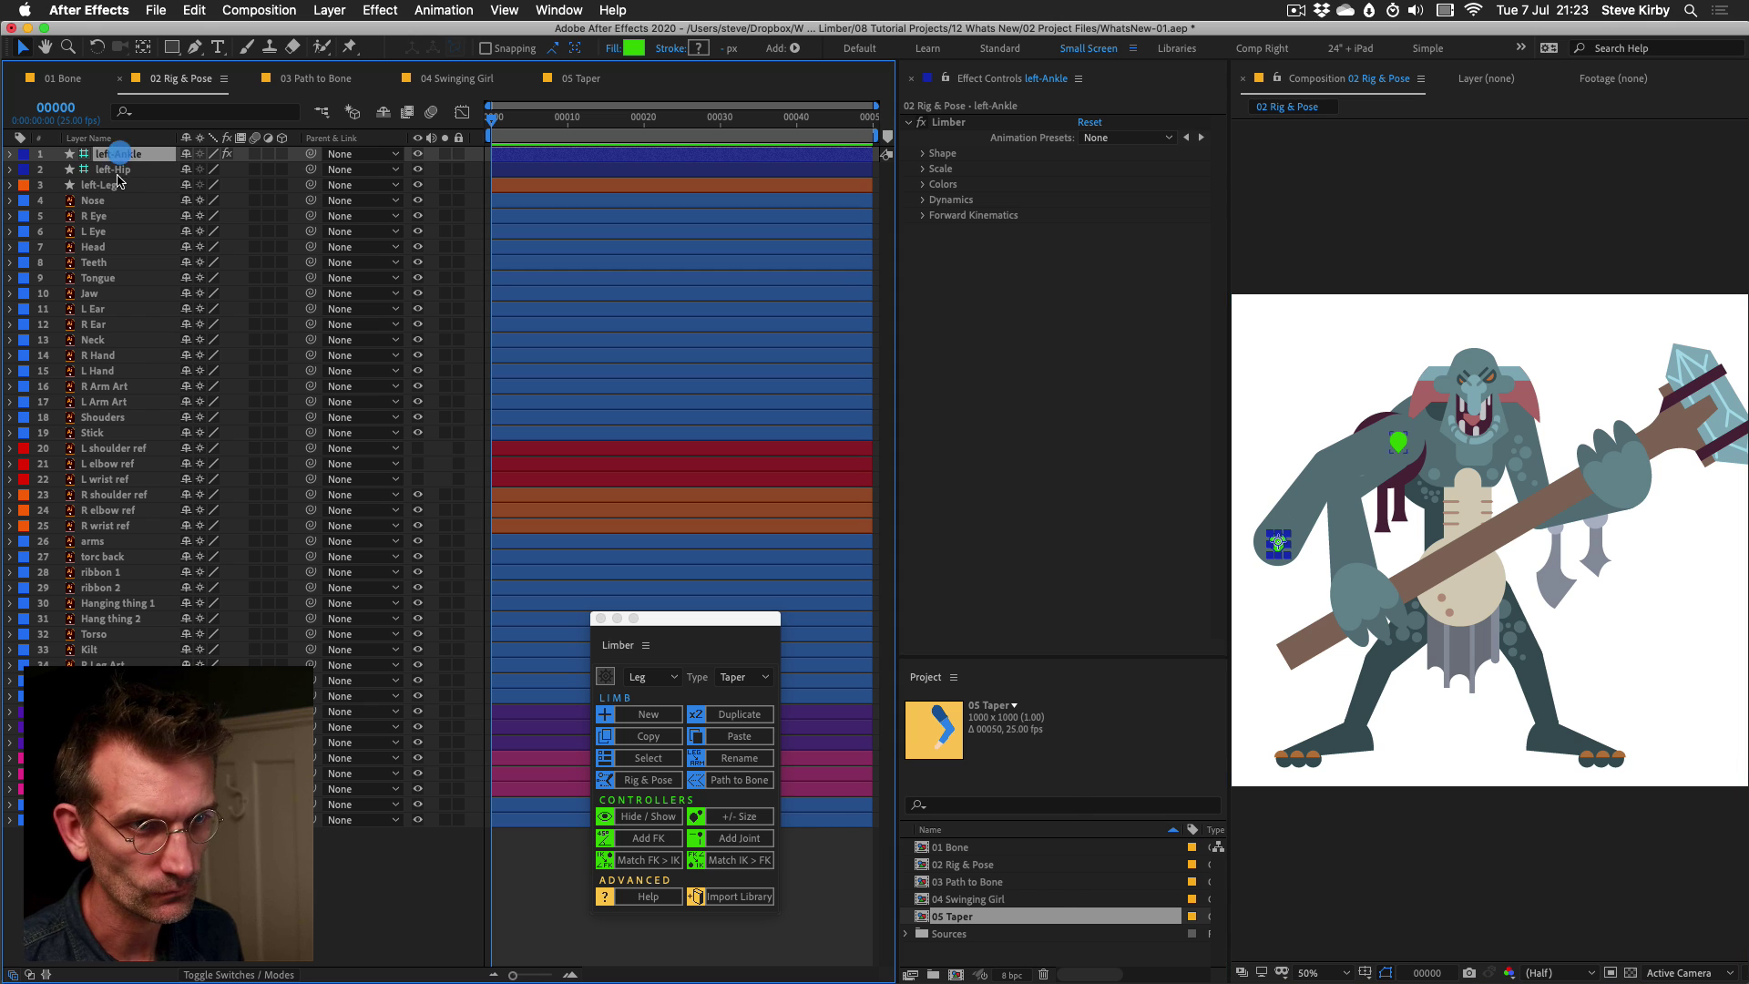
{"action": "left_click", "coordinate": [120, 184], "text": "shift"}
{"action": "key", "text": "BackSpace"}
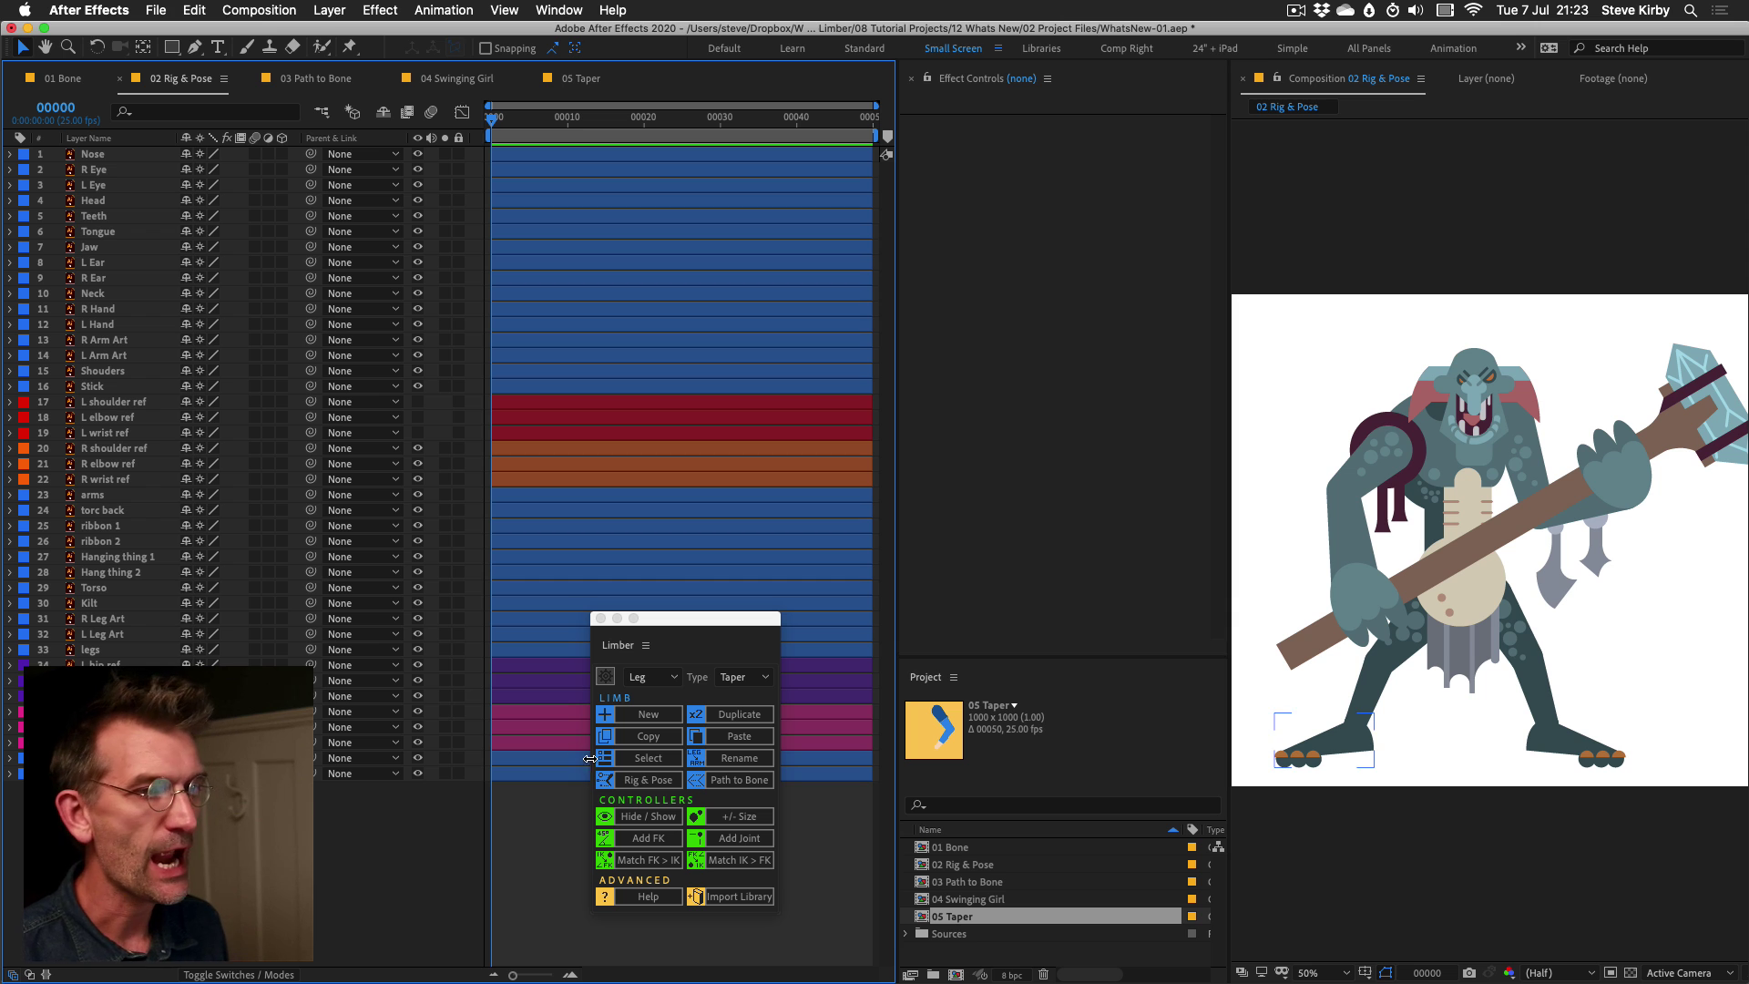
Check the L Arm Art layer in isolation and create shapes from this vector layer.
{"action": "left_click", "coordinate": [157, 385]}
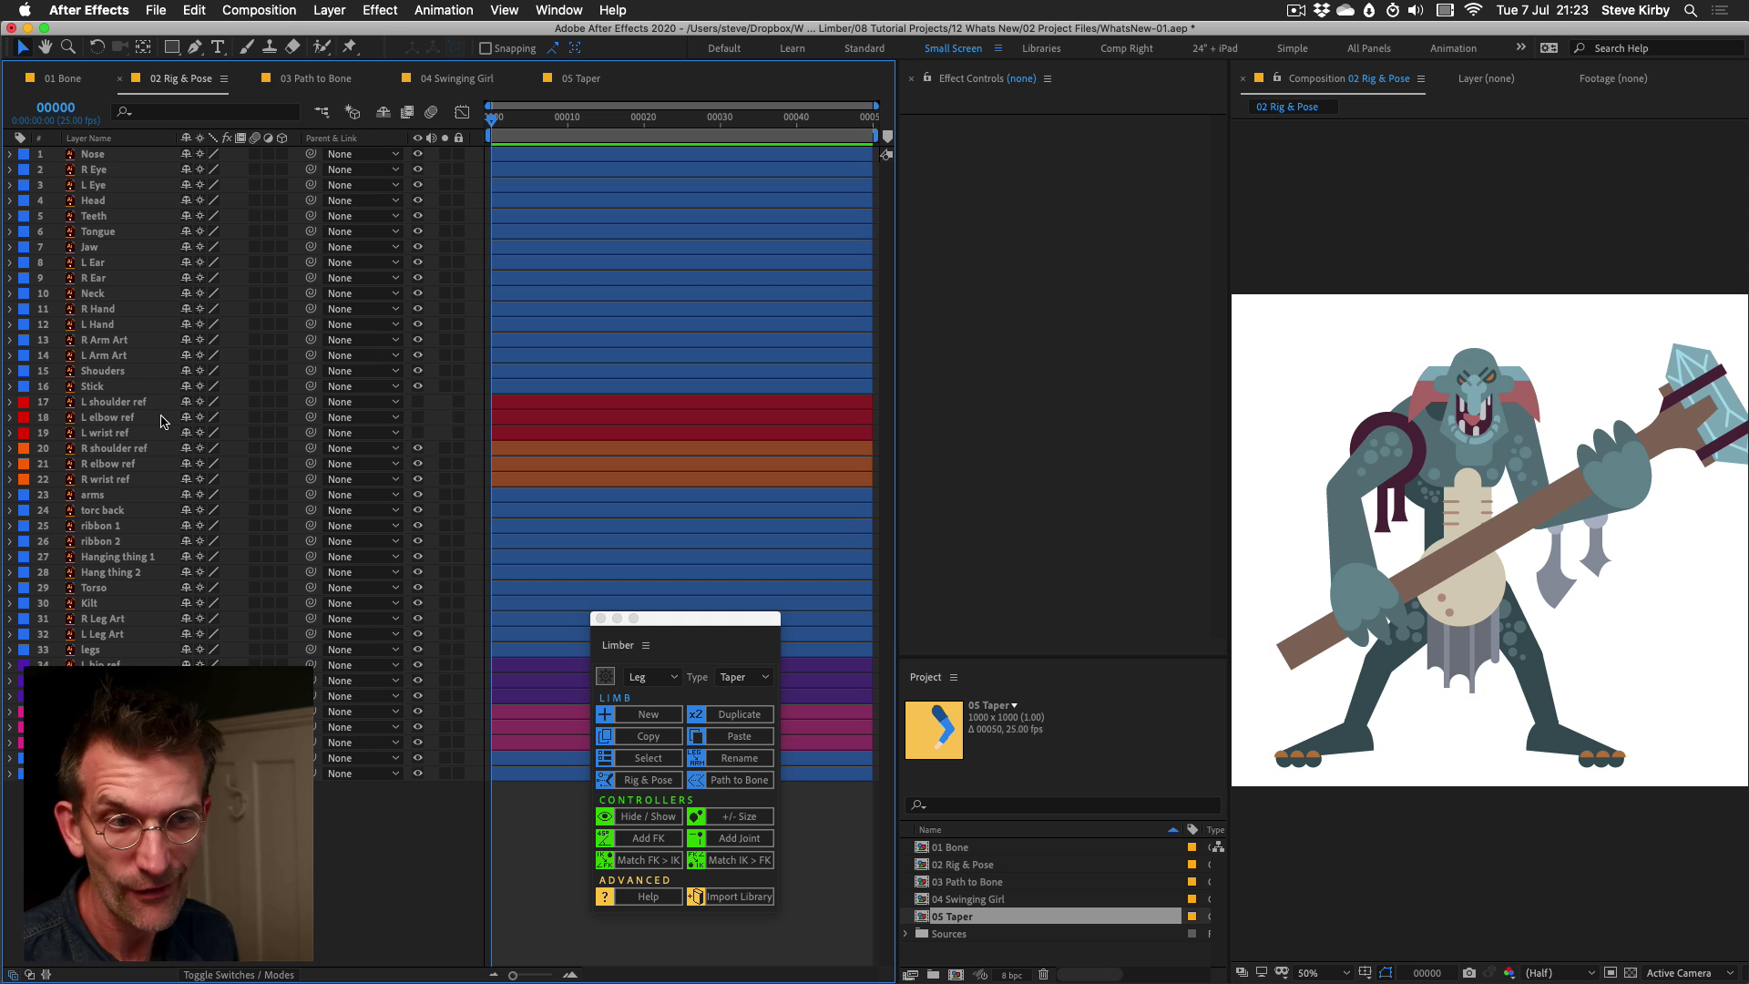
{"action": "left_click", "coordinate": [107, 356]}
{"action": "left_click", "coordinate": [445, 355]}
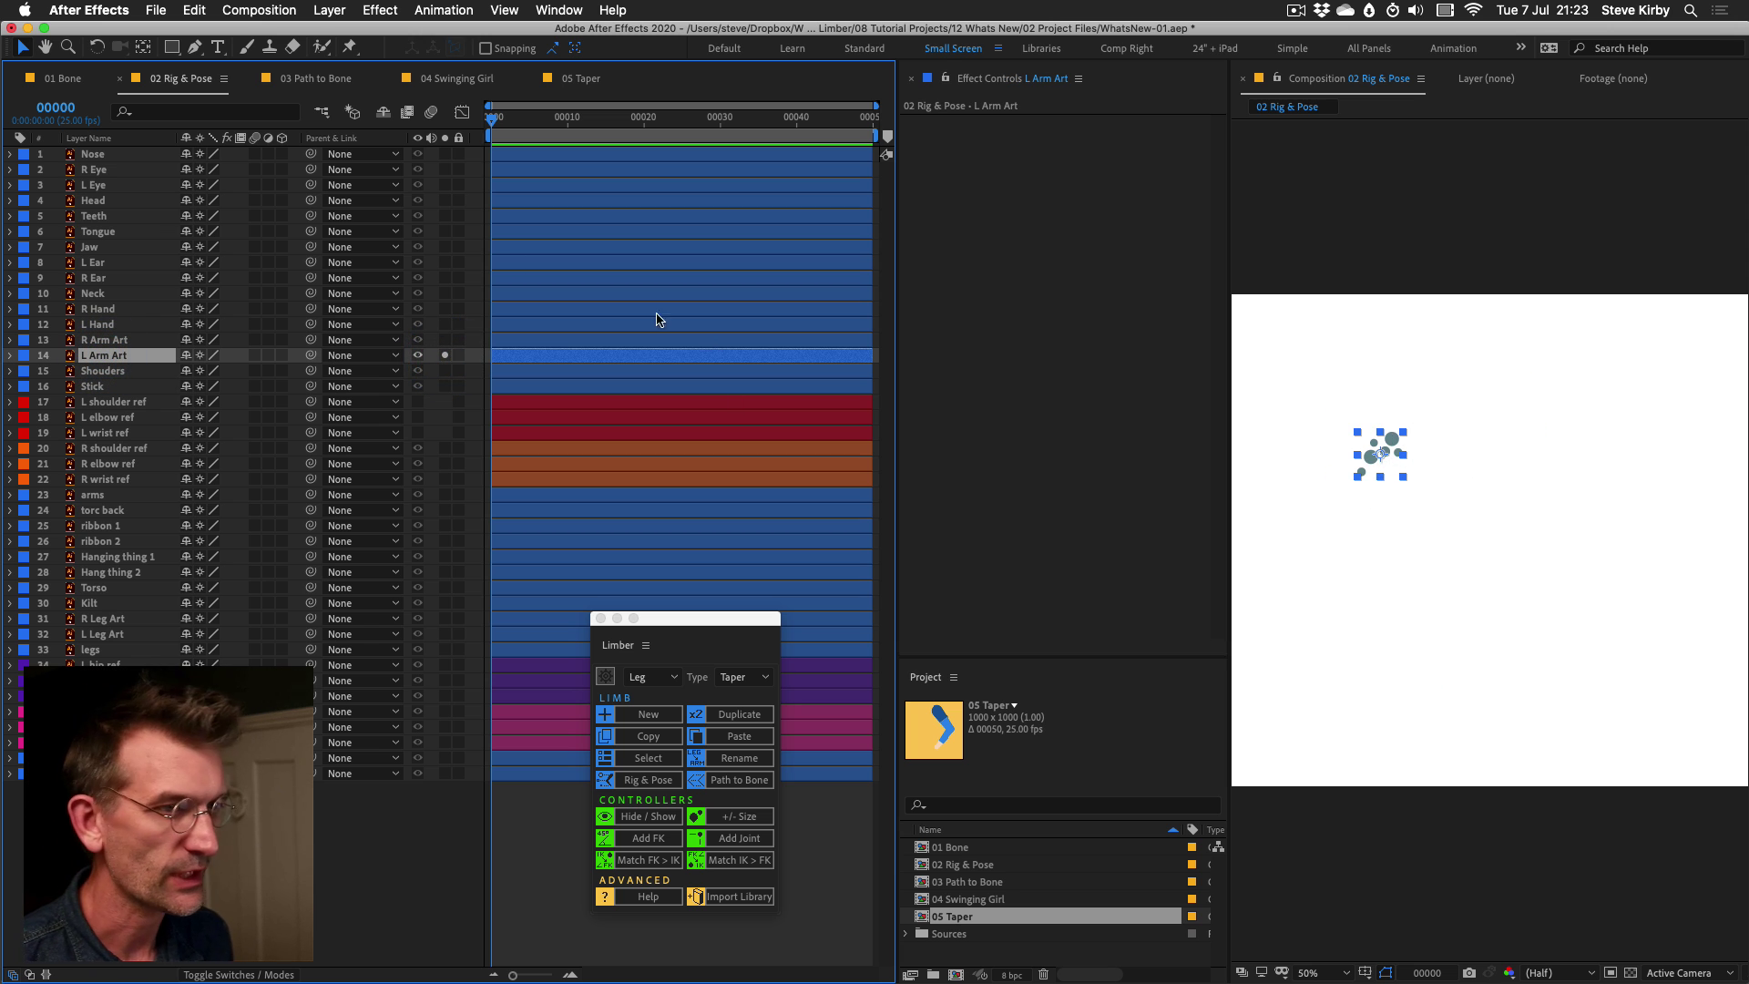
{"action": "left_click", "coordinate": [445, 355]}
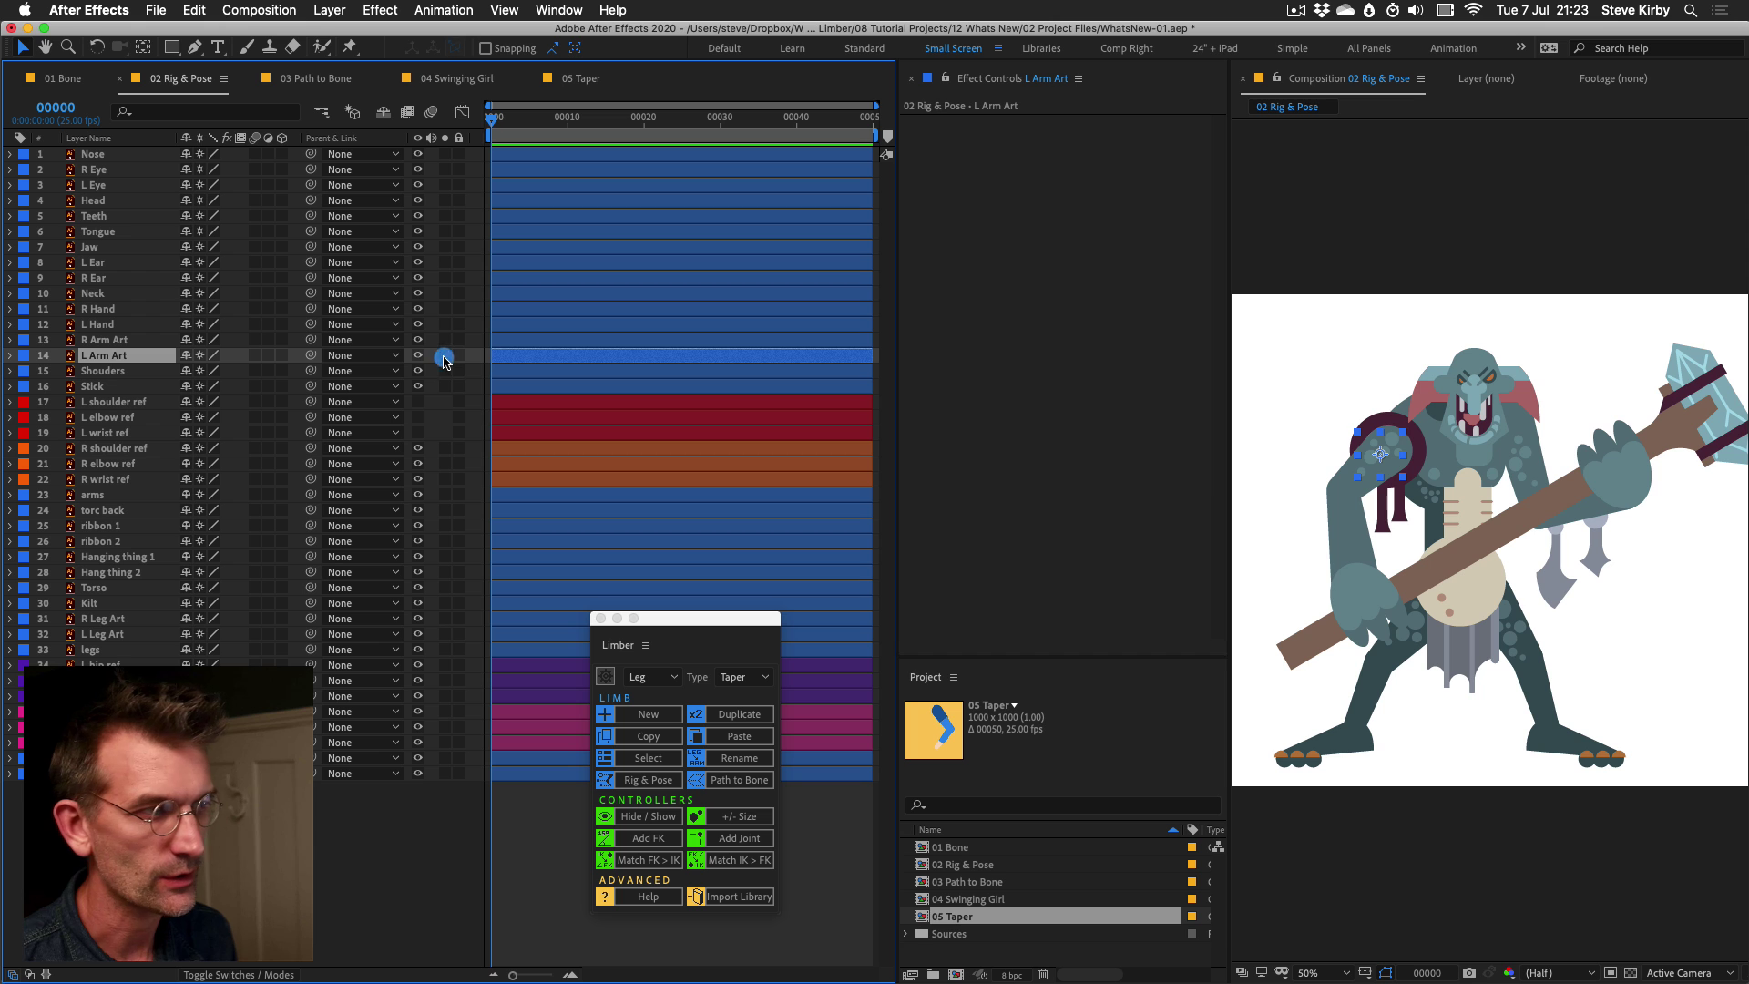
{"action": "right_click", "coordinate": [99, 361]}
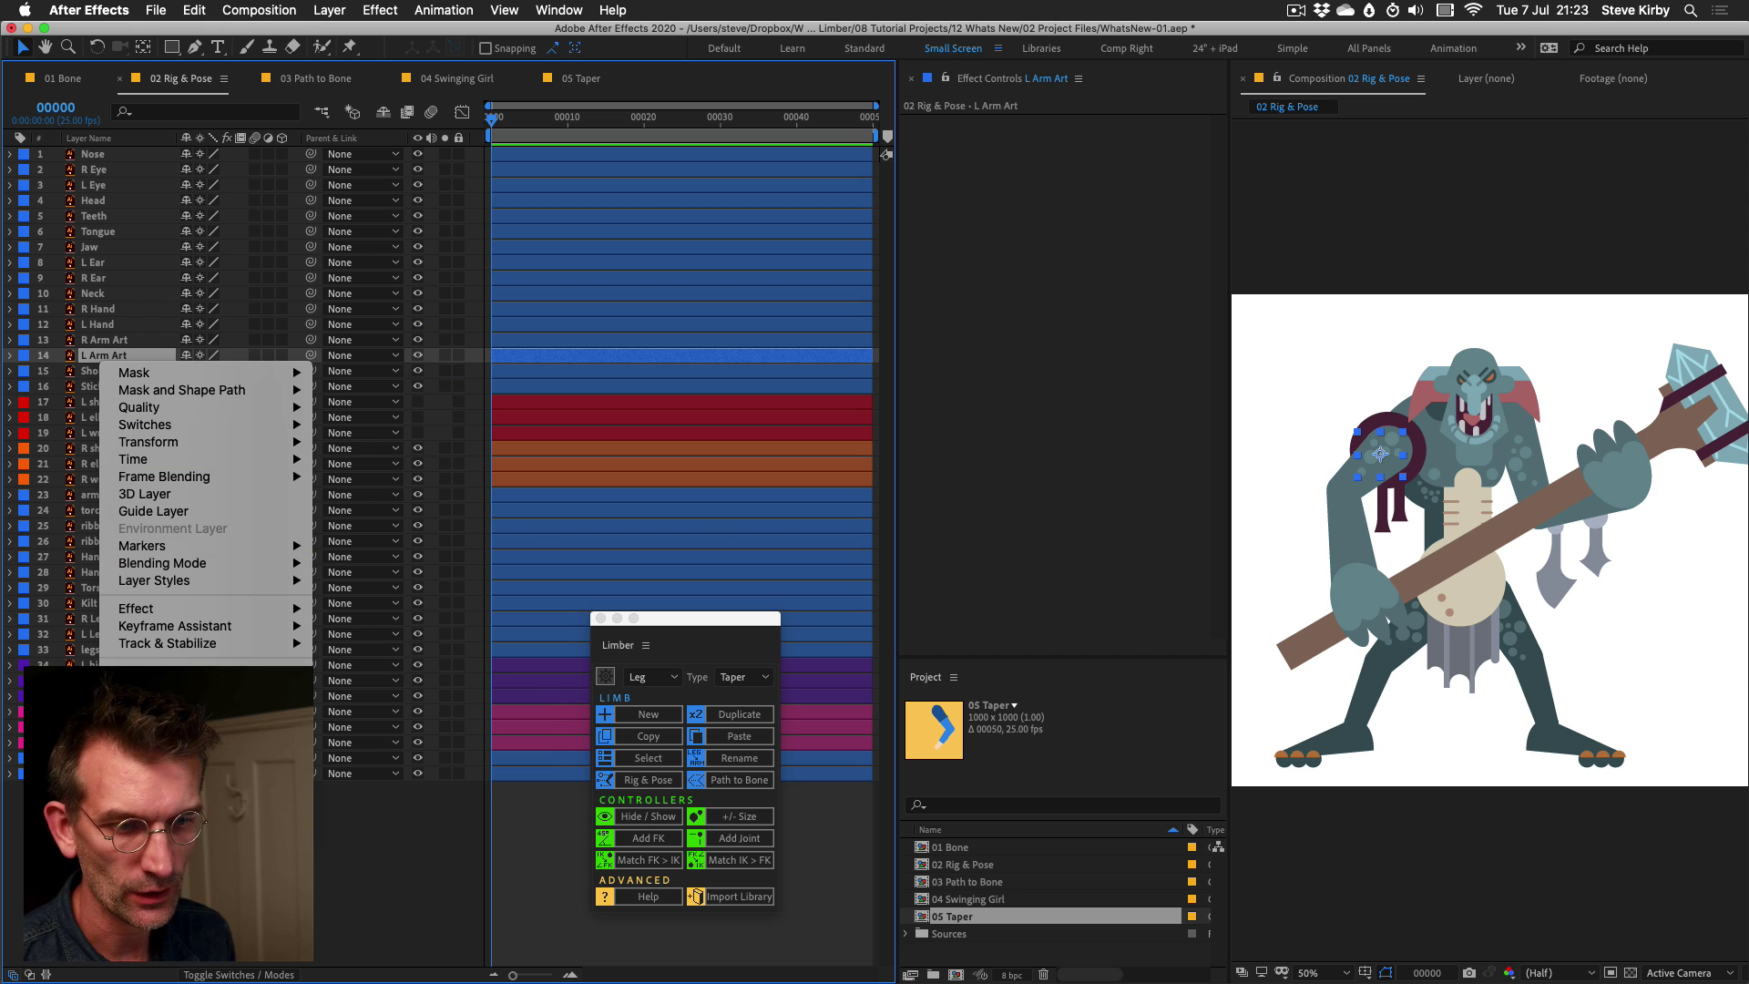
{"action": "mouse_move", "coordinate": [205, 706]}
{"action": "left_click", "coordinate": [422, 757]}
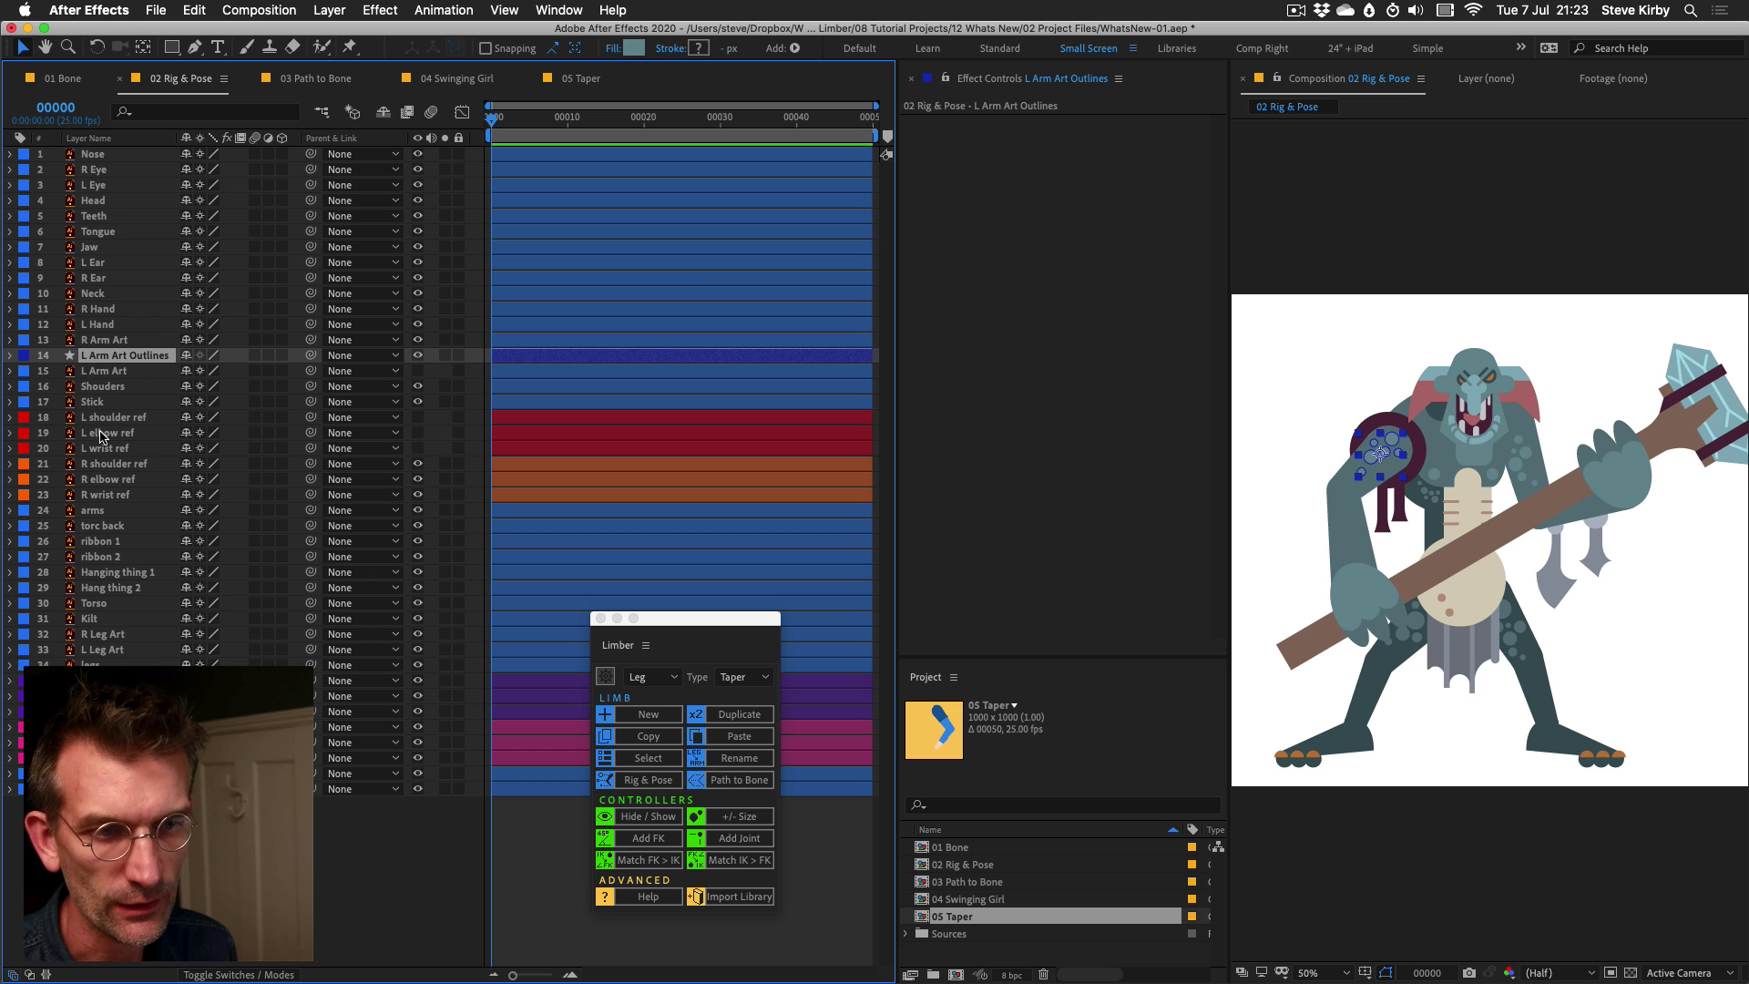
Rig & Pose a limb named left from the three L ref layers, with L Arm Art Outlines as its upper art.
{"action": "left_click", "coordinate": [127, 418]}
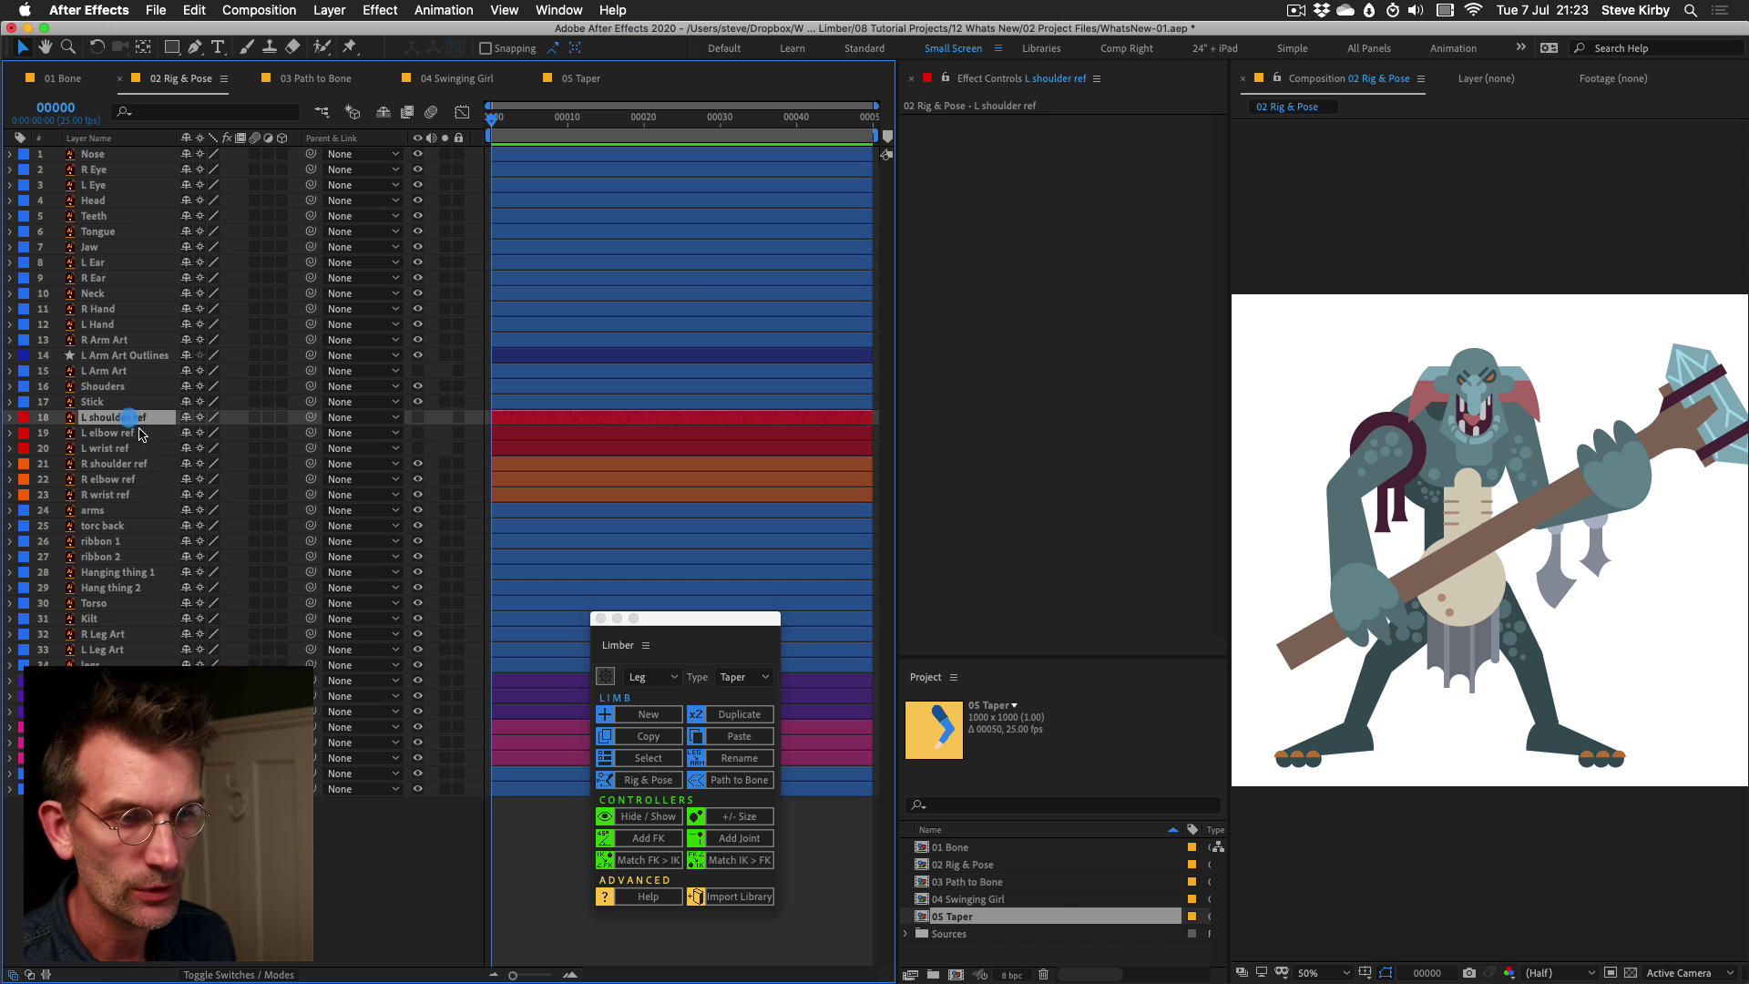
{"action": "left_click", "coordinate": [106, 438], "text": "super"}
{"action": "left_click", "coordinate": [107, 449], "text": "super"}
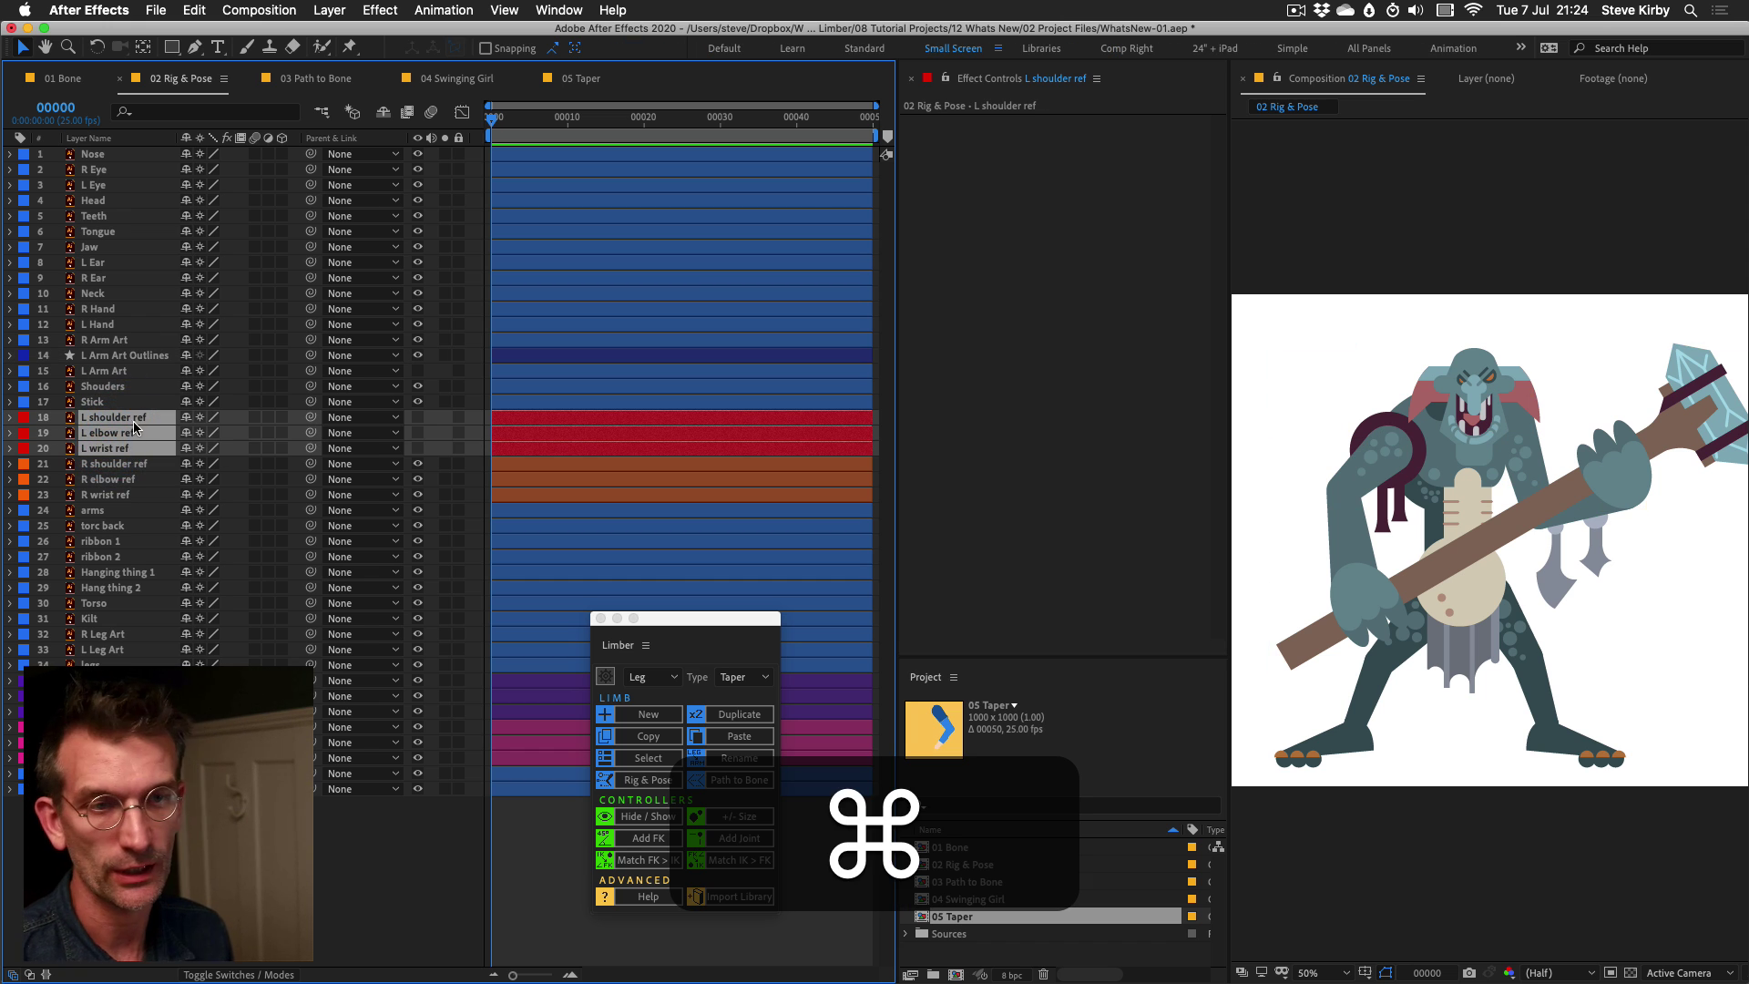
{"action": "left_click", "coordinate": [128, 359], "text": "super"}
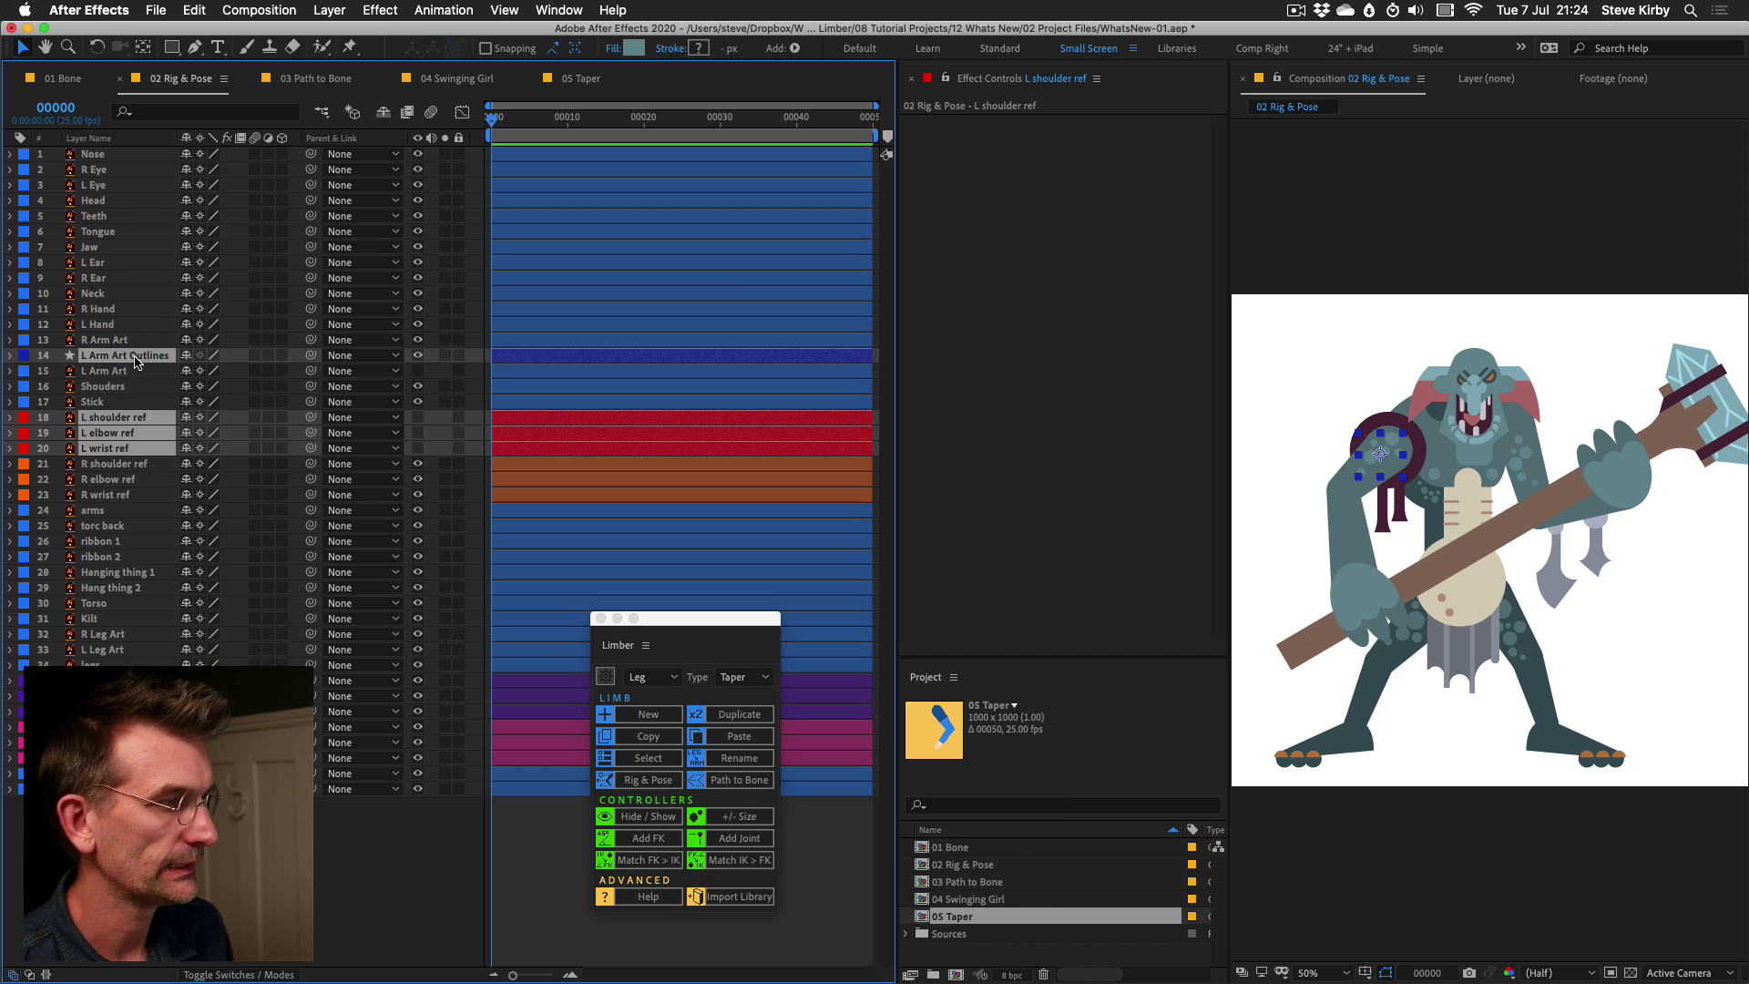
{"action": "left_click", "coordinate": [648, 781]}
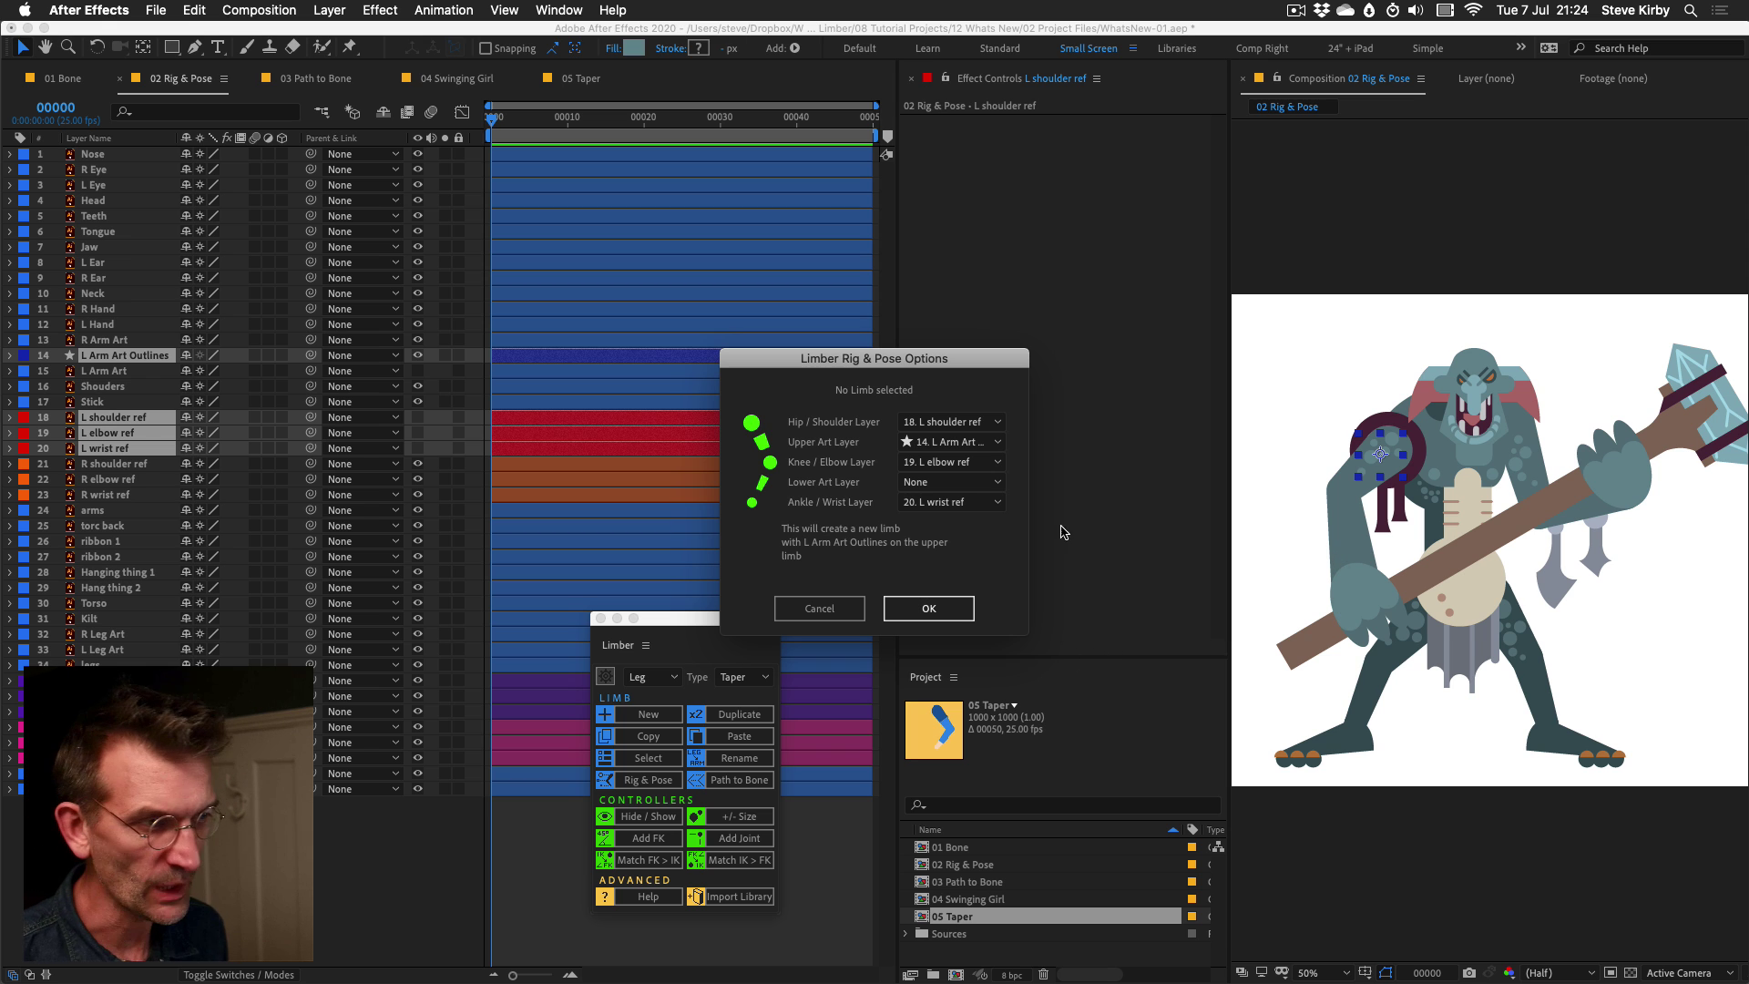
{"action": "left_click", "coordinate": [948, 610]}
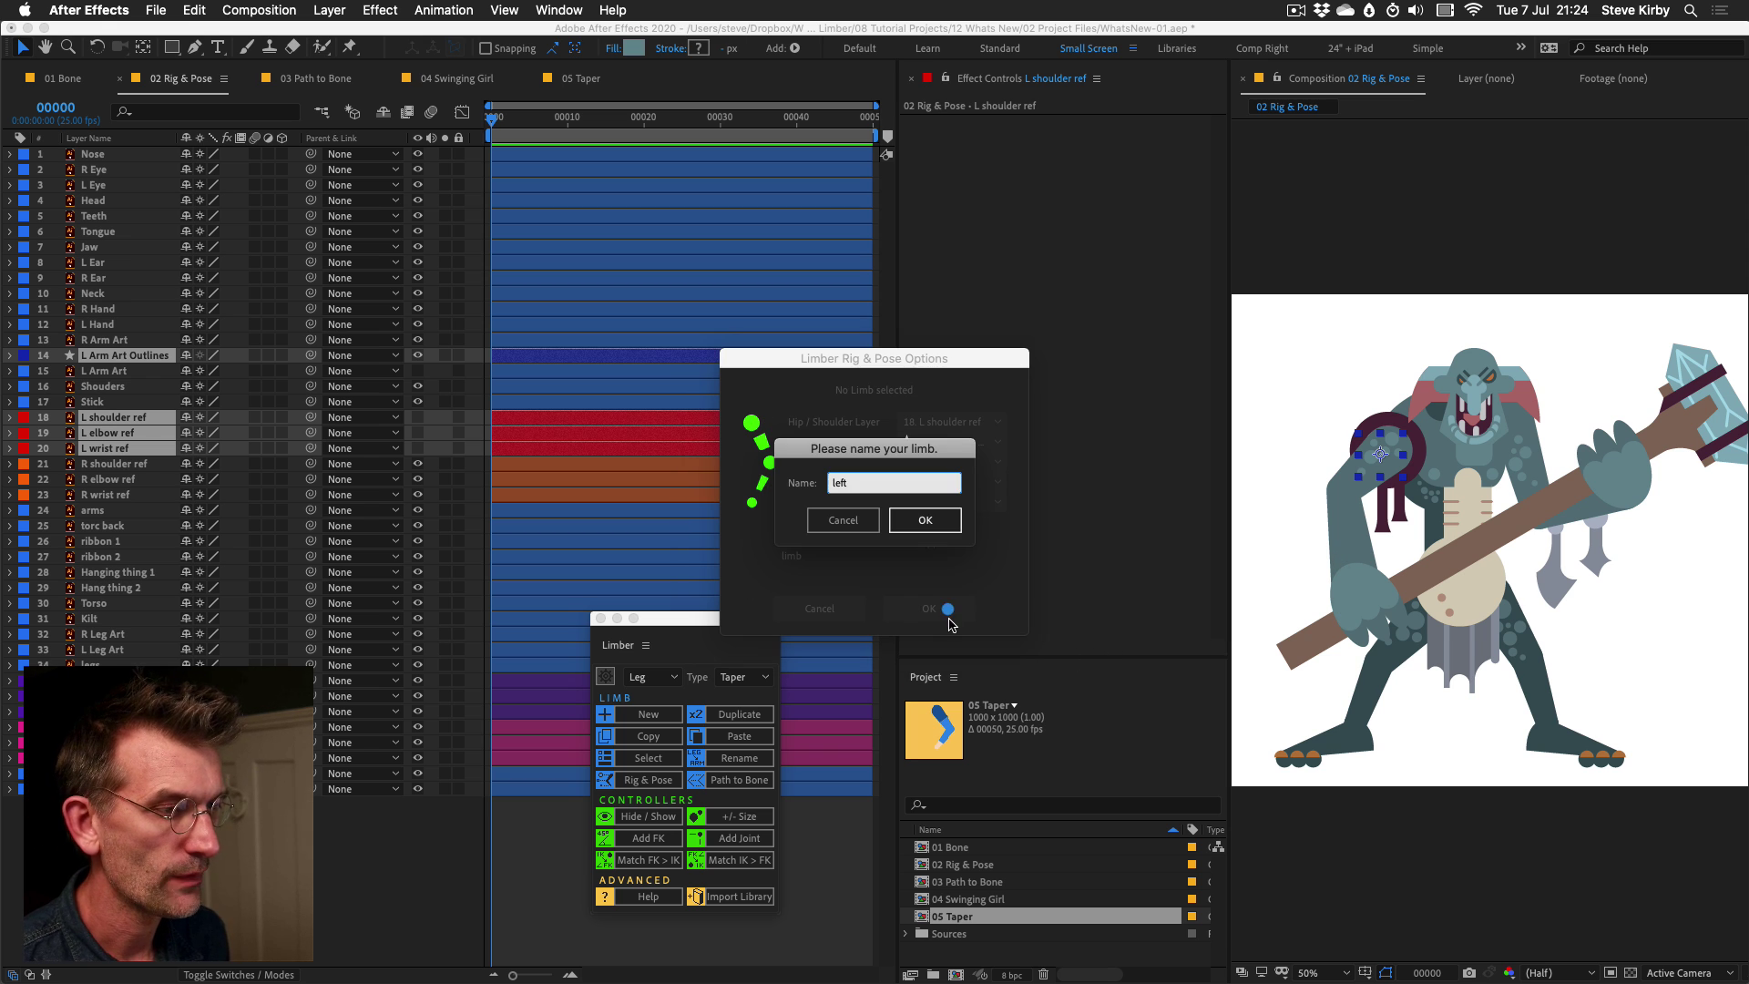
{"action": "left_click", "coordinate": [926, 521]}
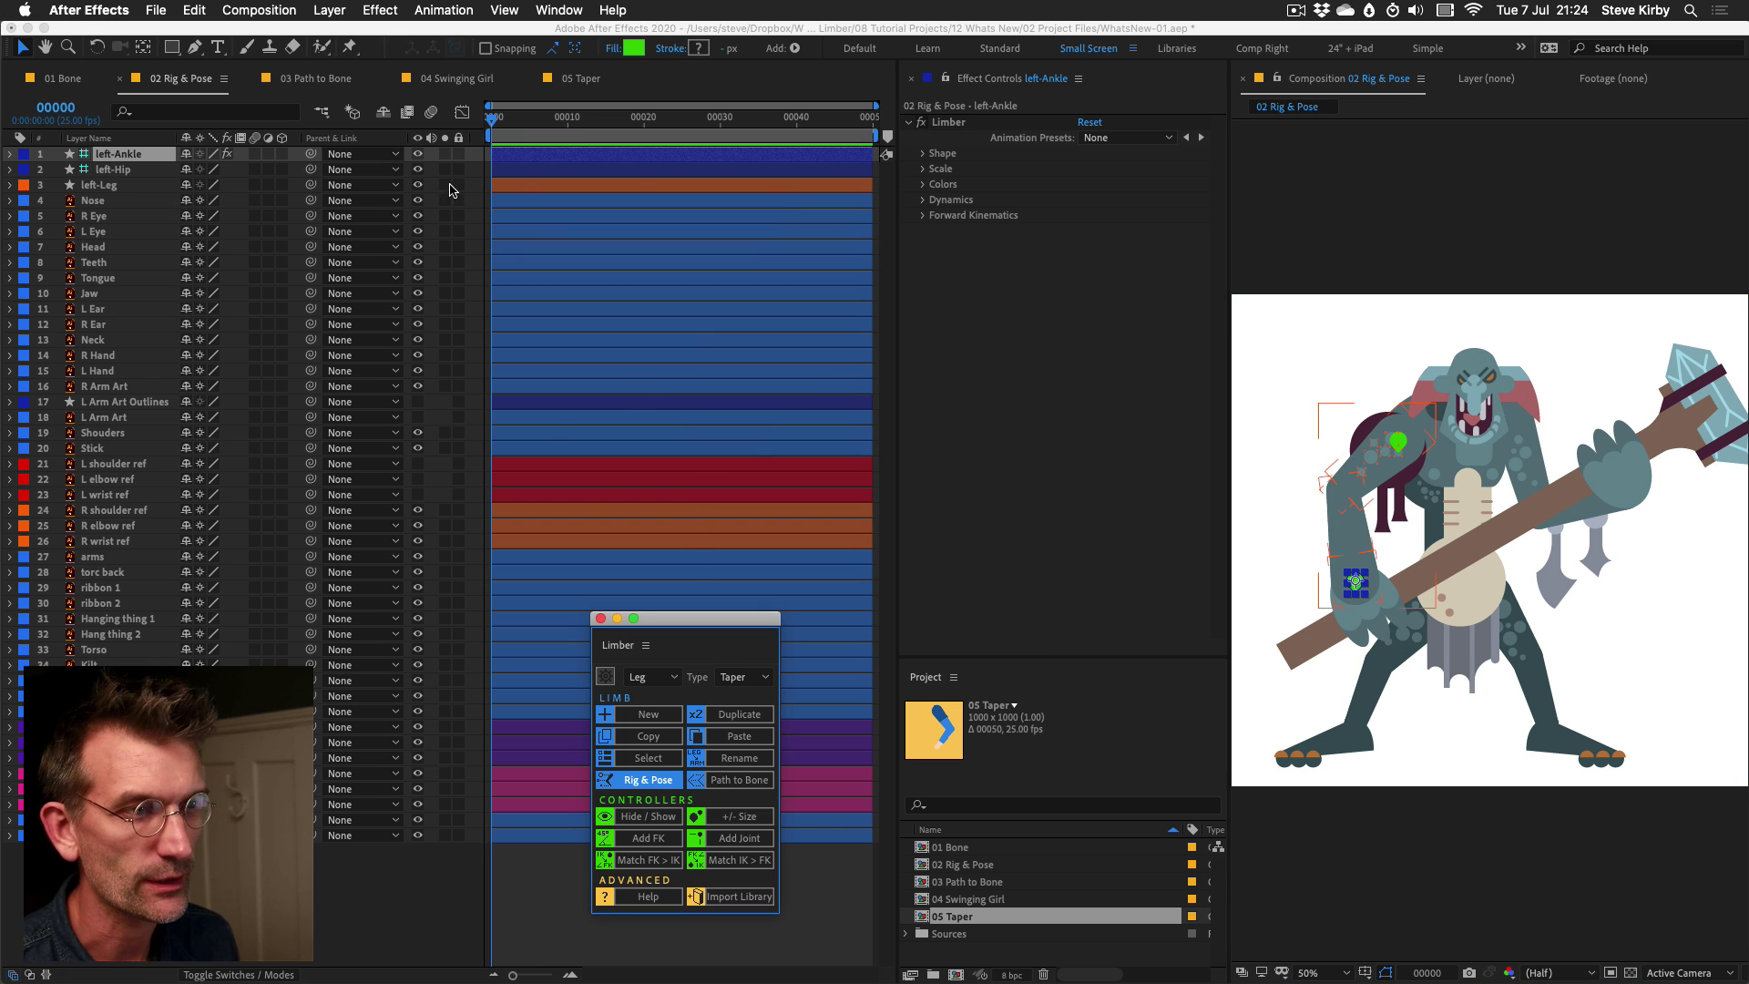
Solo the three left limb layers and move the left-Ankle controller toward the body to bend the limb.
{"action": "left_click_drag", "start_coordinate": [445, 185], "coordinate": [446, 156]}
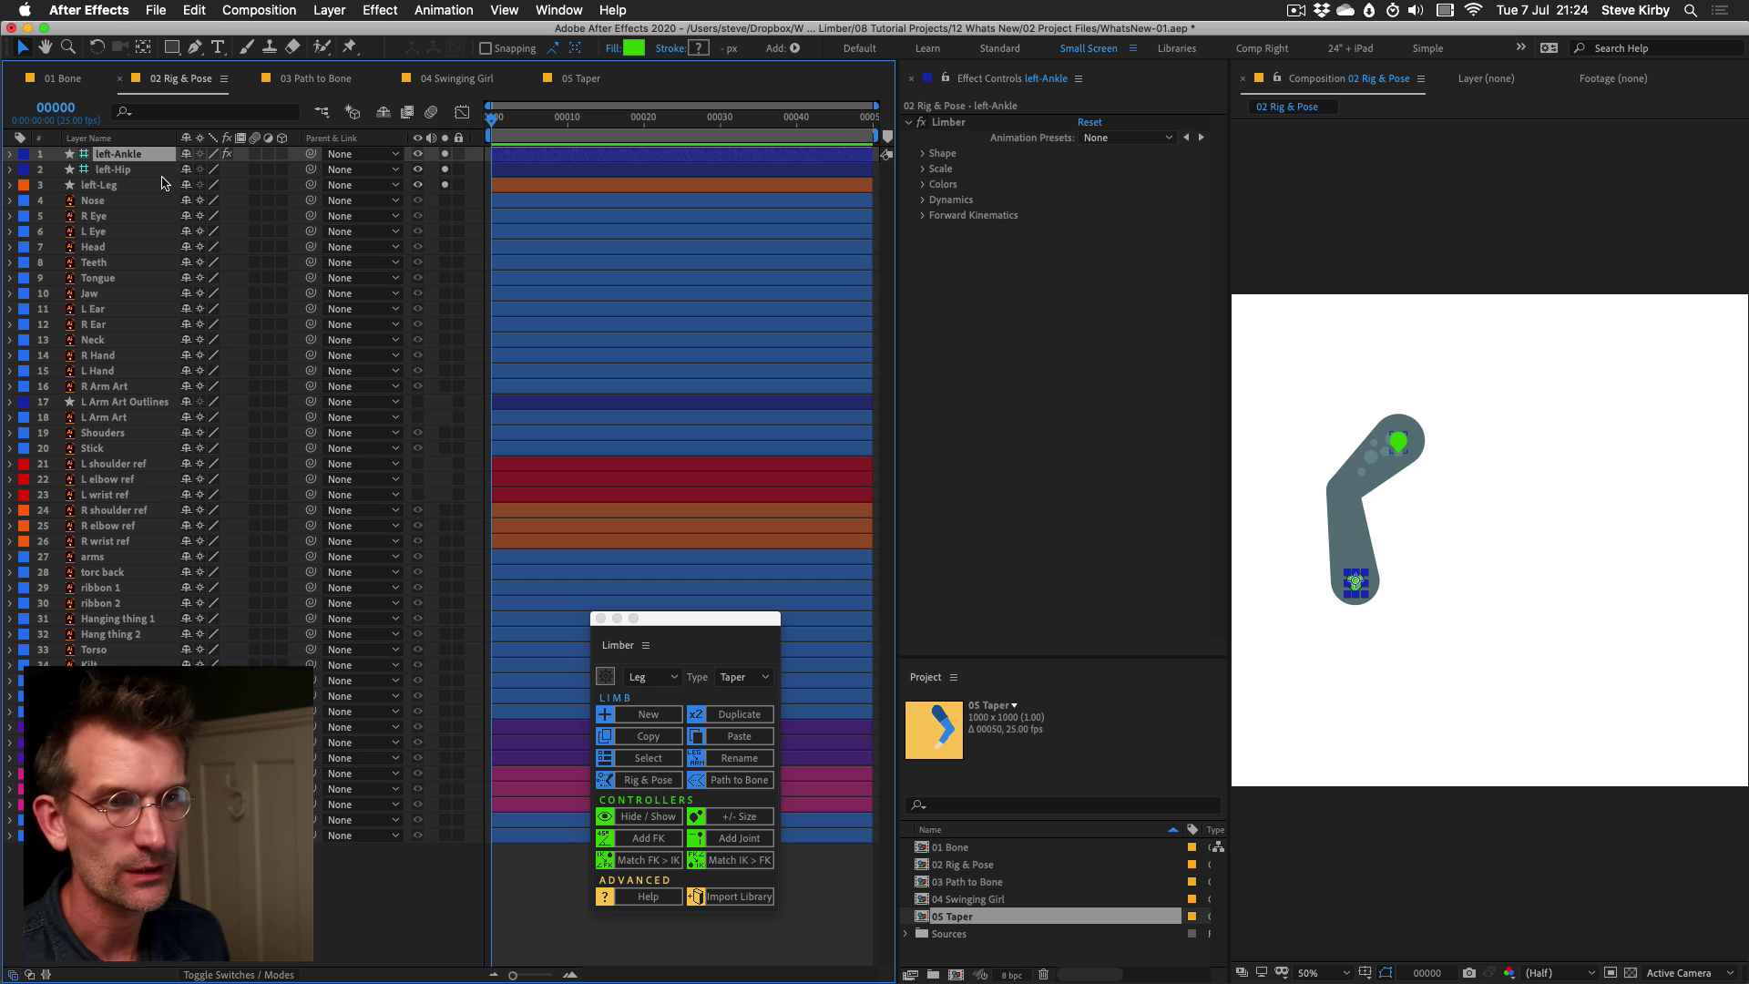
{"action": "left_click", "coordinate": [108, 153]}
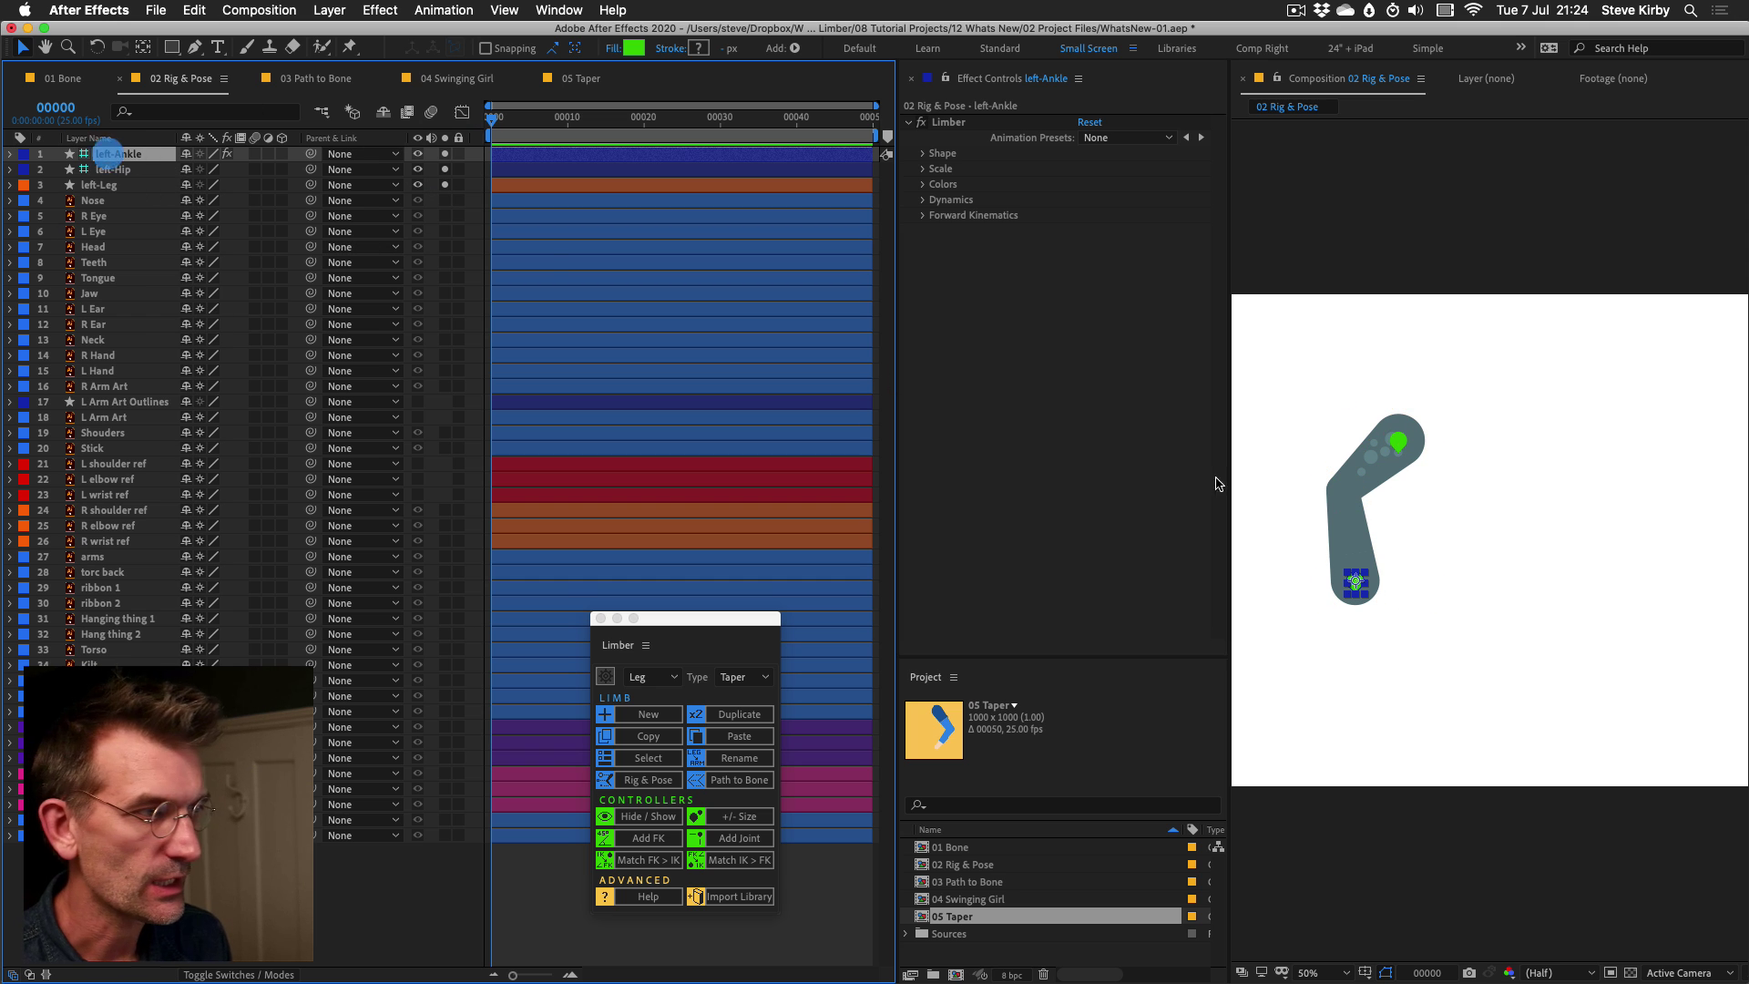
{"action": "left_click_drag", "start_coordinate": [1355, 582], "coordinate": [1475, 537]}
{"action": "left_click", "coordinate": [1557, 635]}
In the Limber effect on left-Ankle, set Upper Length to 145 and Anti-pop to 0%.
{"action": "left_click", "coordinate": [923, 201]}
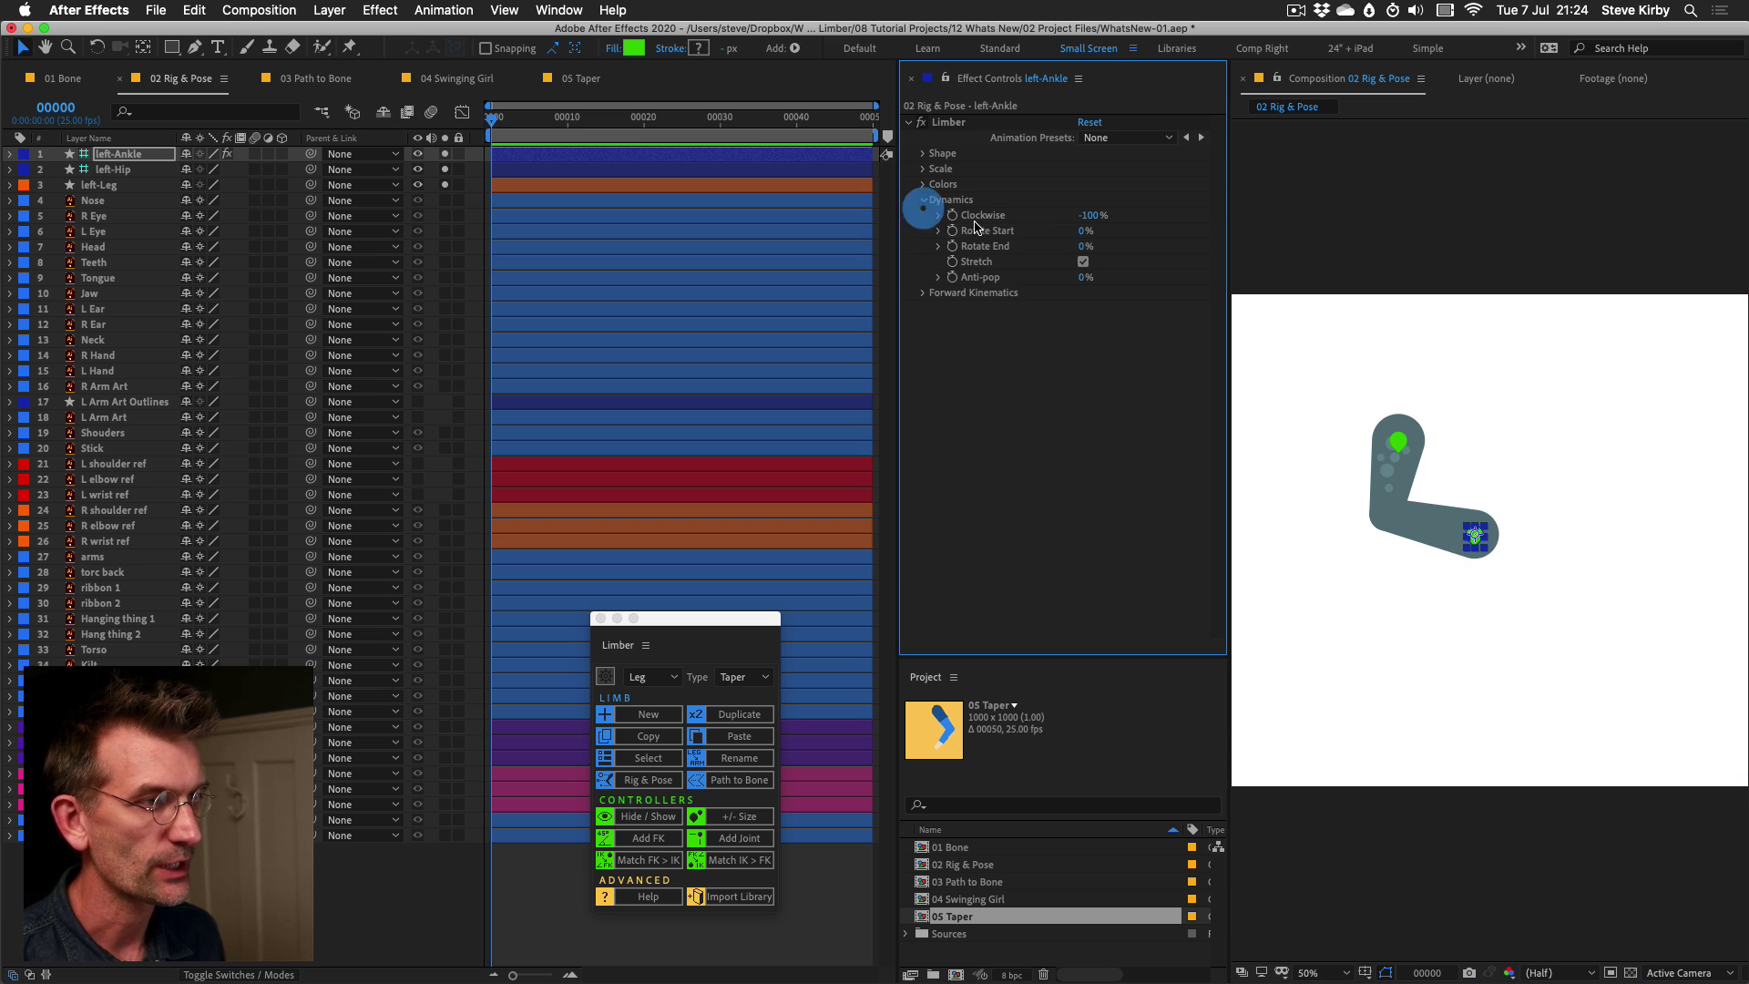
{"action": "left_click_drag", "start_coordinate": [1128, 278], "coordinate": [959, 272]}
{"action": "left_click", "coordinate": [923, 154]}
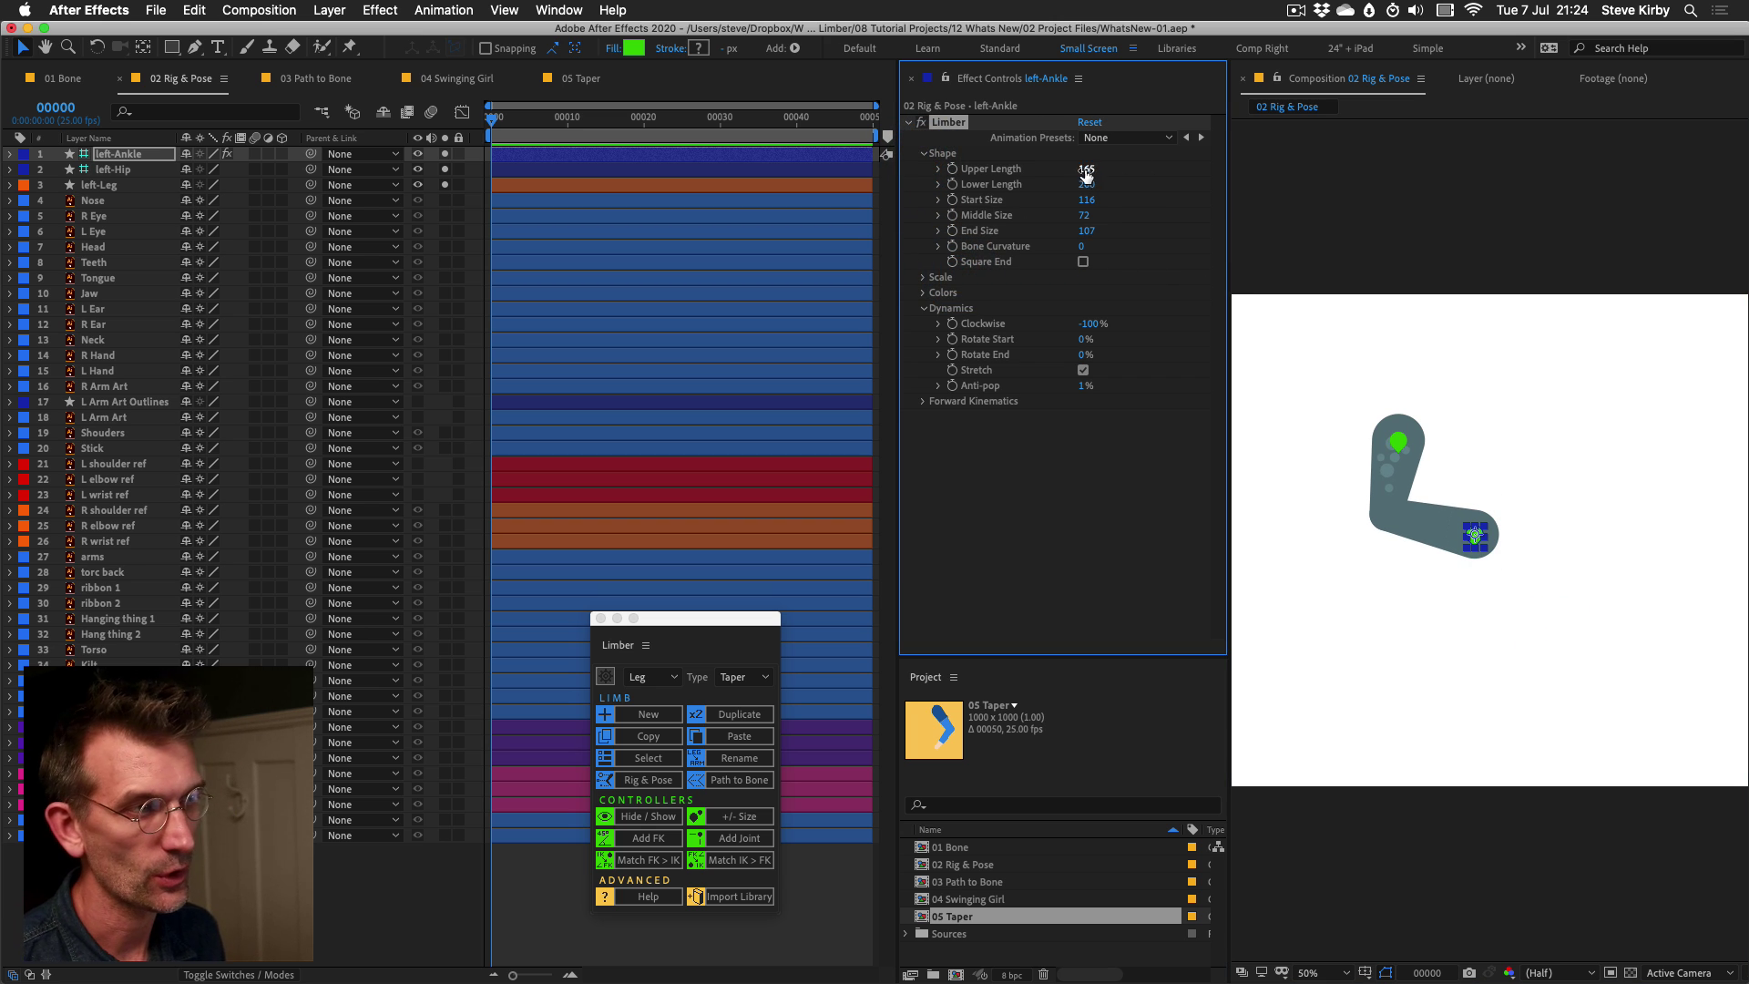
{"action": "mouse_move", "coordinate": [1088, 170]}
{"action": "left_mouse_down"}
{"action": "mouse_move", "coordinate": [1244, 185]}
{"action": "mouse_move", "coordinate": [1096, 191]}
{"action": "left_mouse_up"}
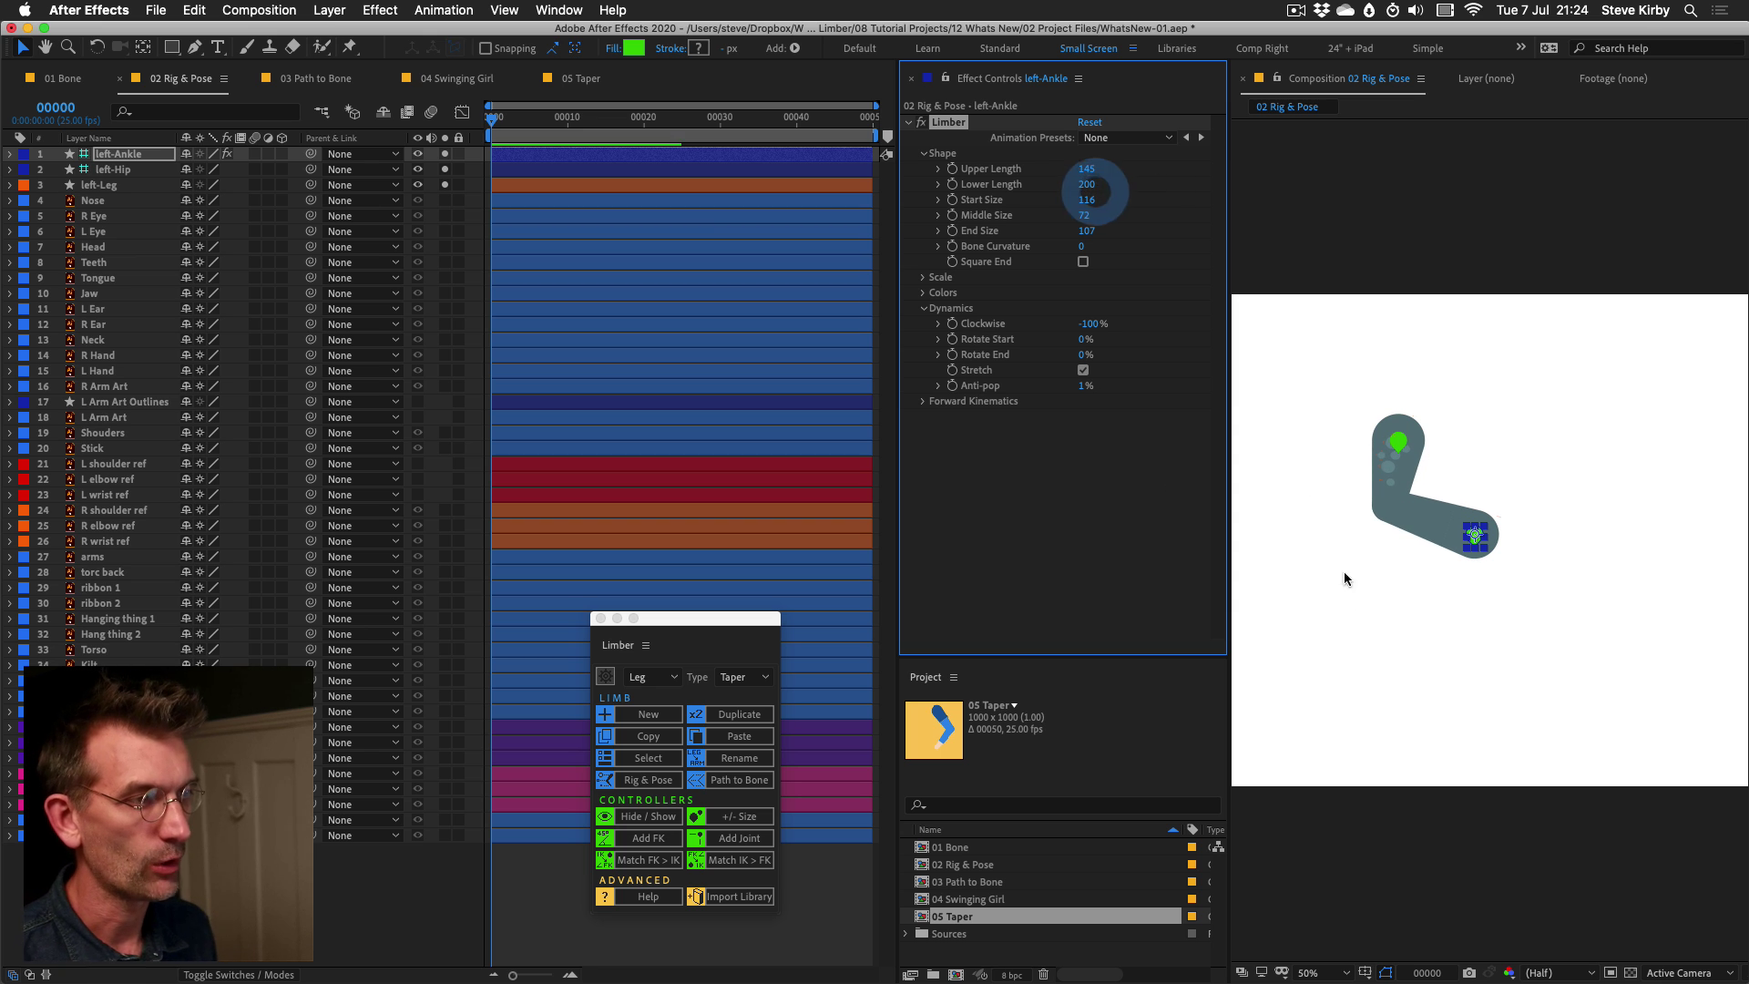
{"action": "left_click_drag", "start_coordinate": [1086, 385], "coordinate": [968, 381]}
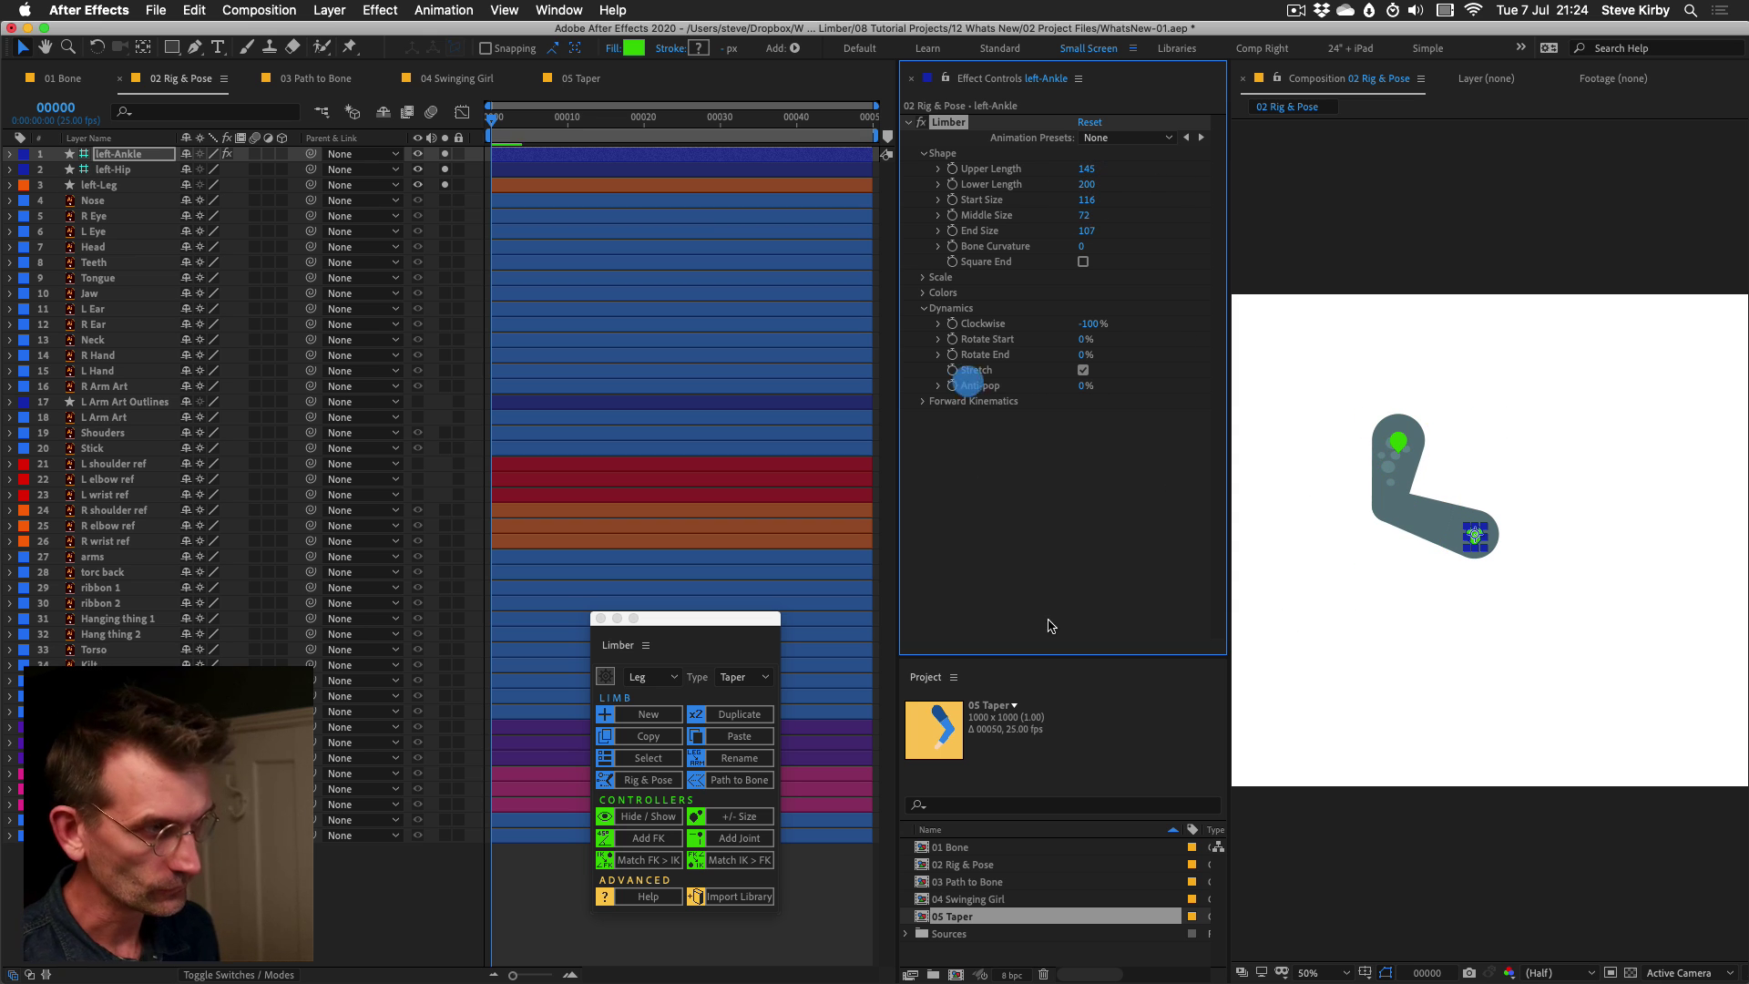
Expand the left-Leg layer's contents into the limb's Upper Group and select Rigged Upper.
{"action": "left_click", "coordinate": [11, 185]}
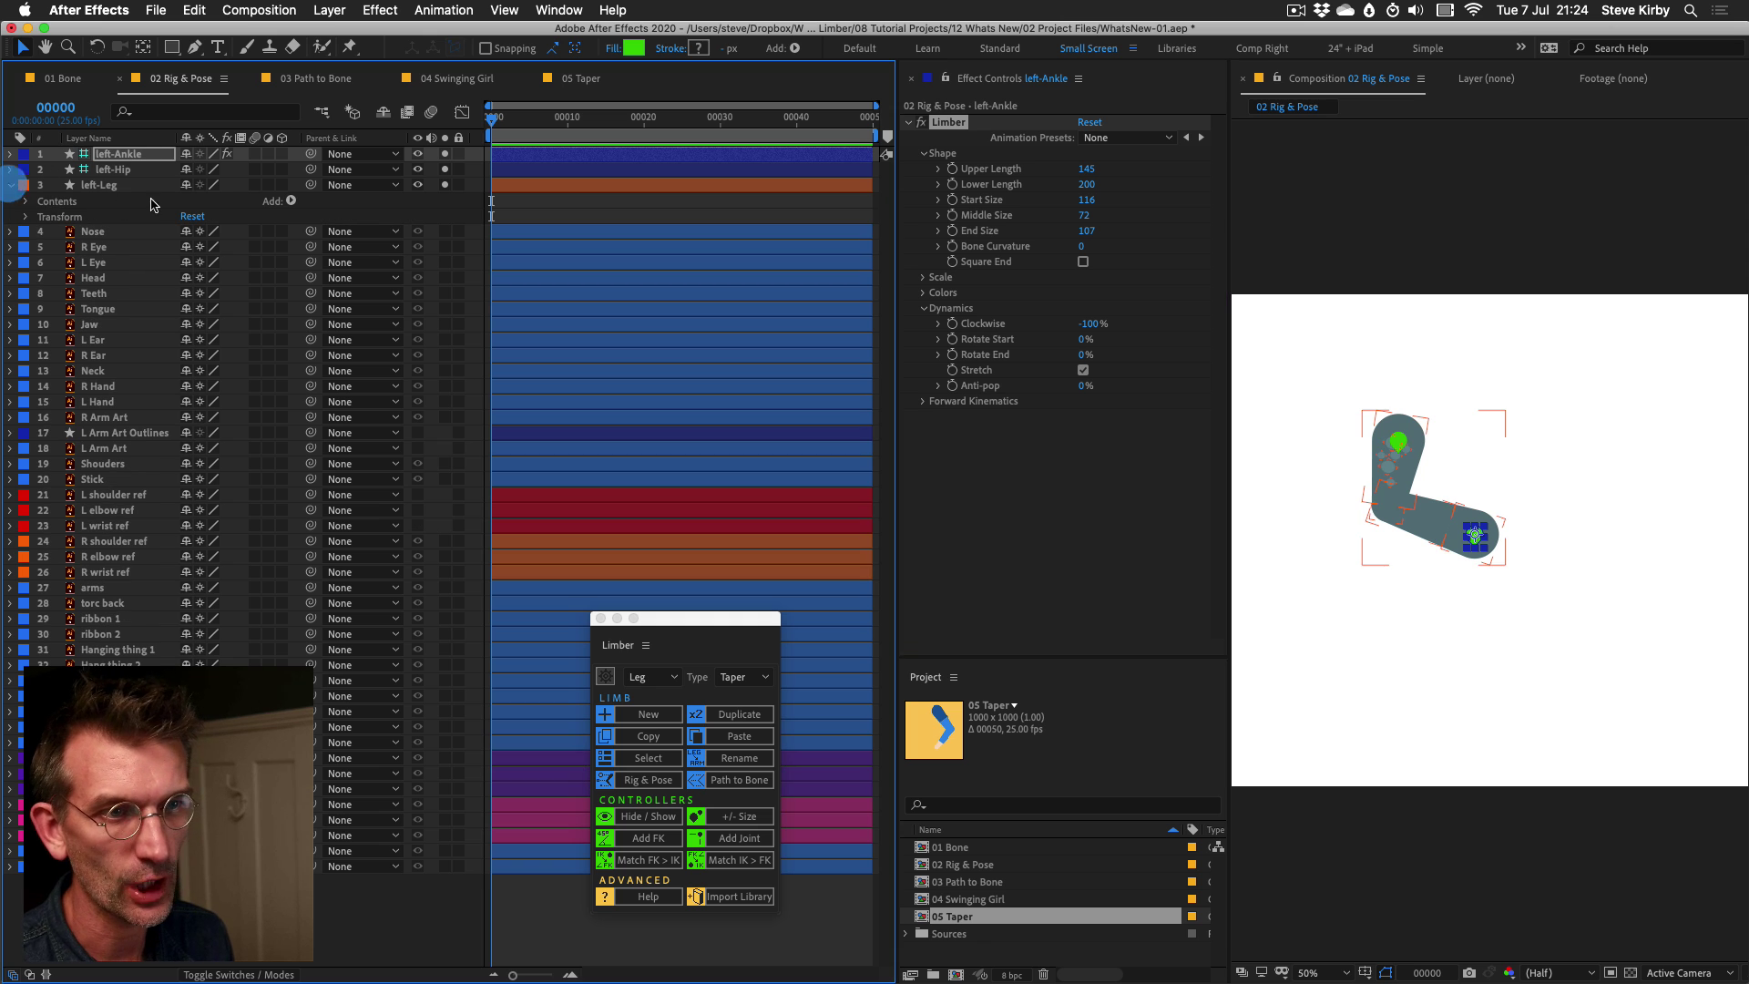
{"action": "left_click", "coordinate": [51, 202]}
{"action": "left_click", "coordinate": [23, 201]}
{"action": "left_click", "coordinate": [42, 216]}
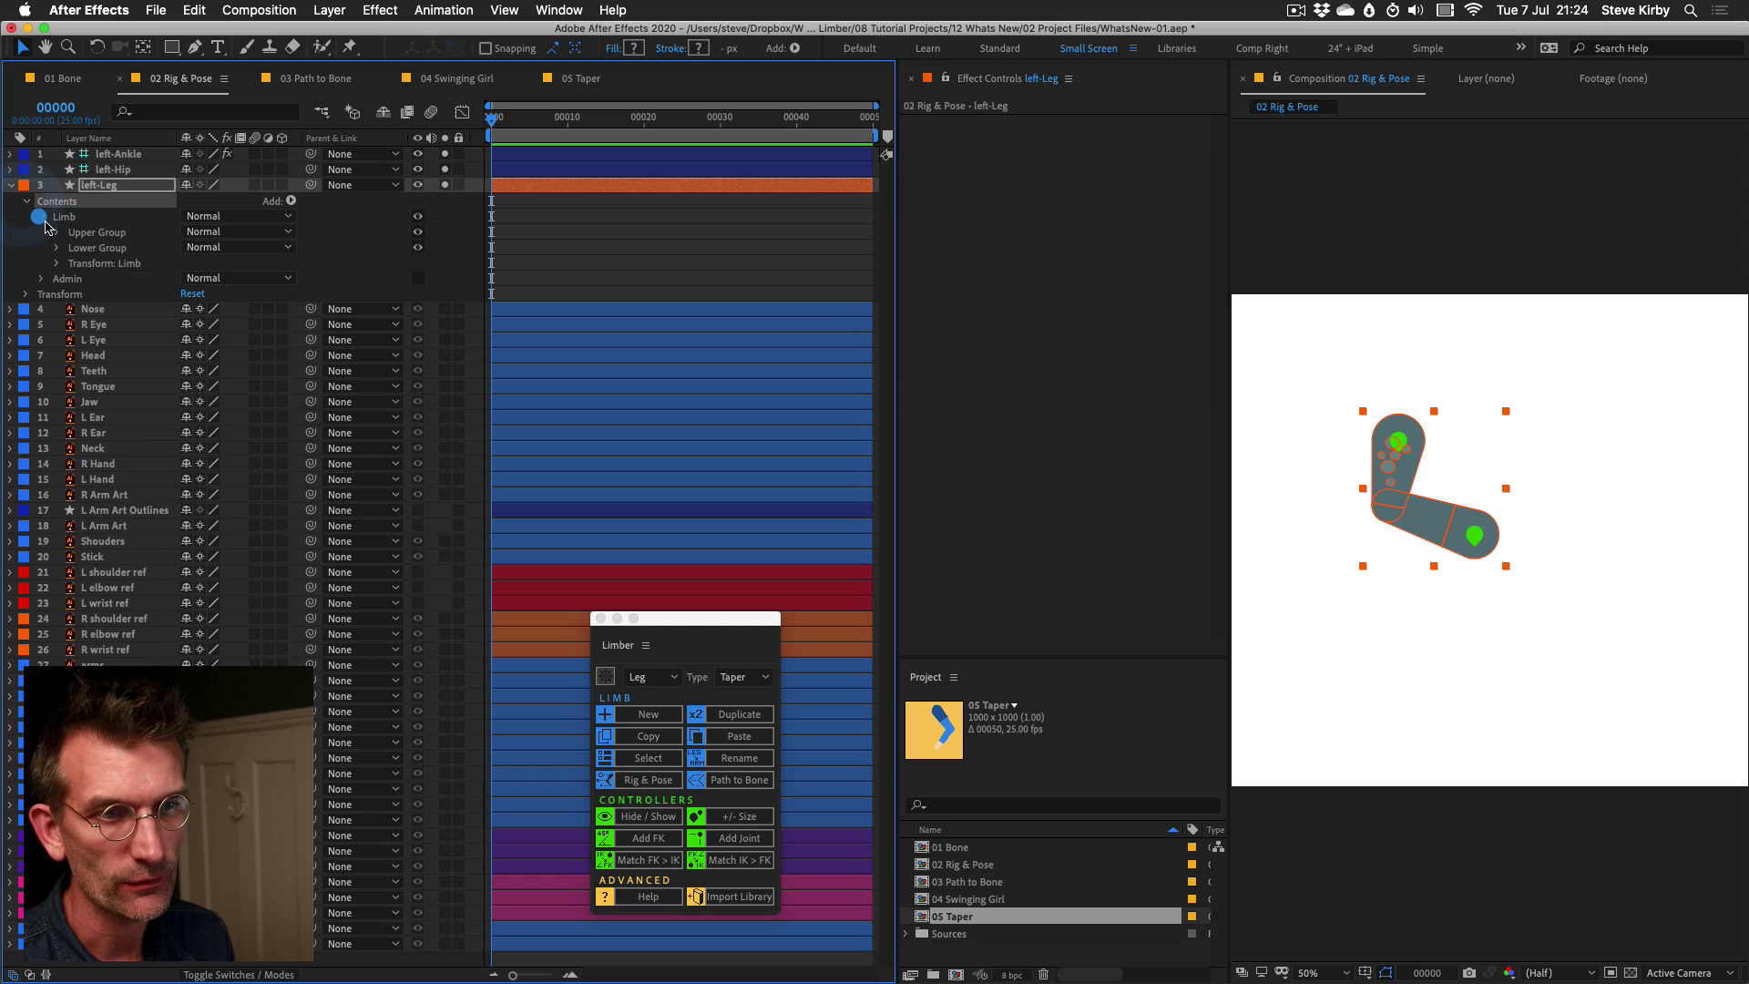
{"action": "left_click", "coordinate": [87, 231]}
{"action": "left_click", "coordinate": [55, 234]}
{"action": "left_click", "coordinate": [101, 248]}
Reshape the spots on the upper limb with the Pen tool, pulling the large spot's path out to the limb's outer edge.
{"action": "key", "text": "period"}
{"action": "key", "text": "period"}
{"action": "key", "text": "space"}
{"action": "left_click", "coordinate": [1641, 512]}
{"action": "left_click_drag", "start_coordinate": [1328, 375], "coordinate": [1669, 551]}
{"action": "key", "text": "g"}
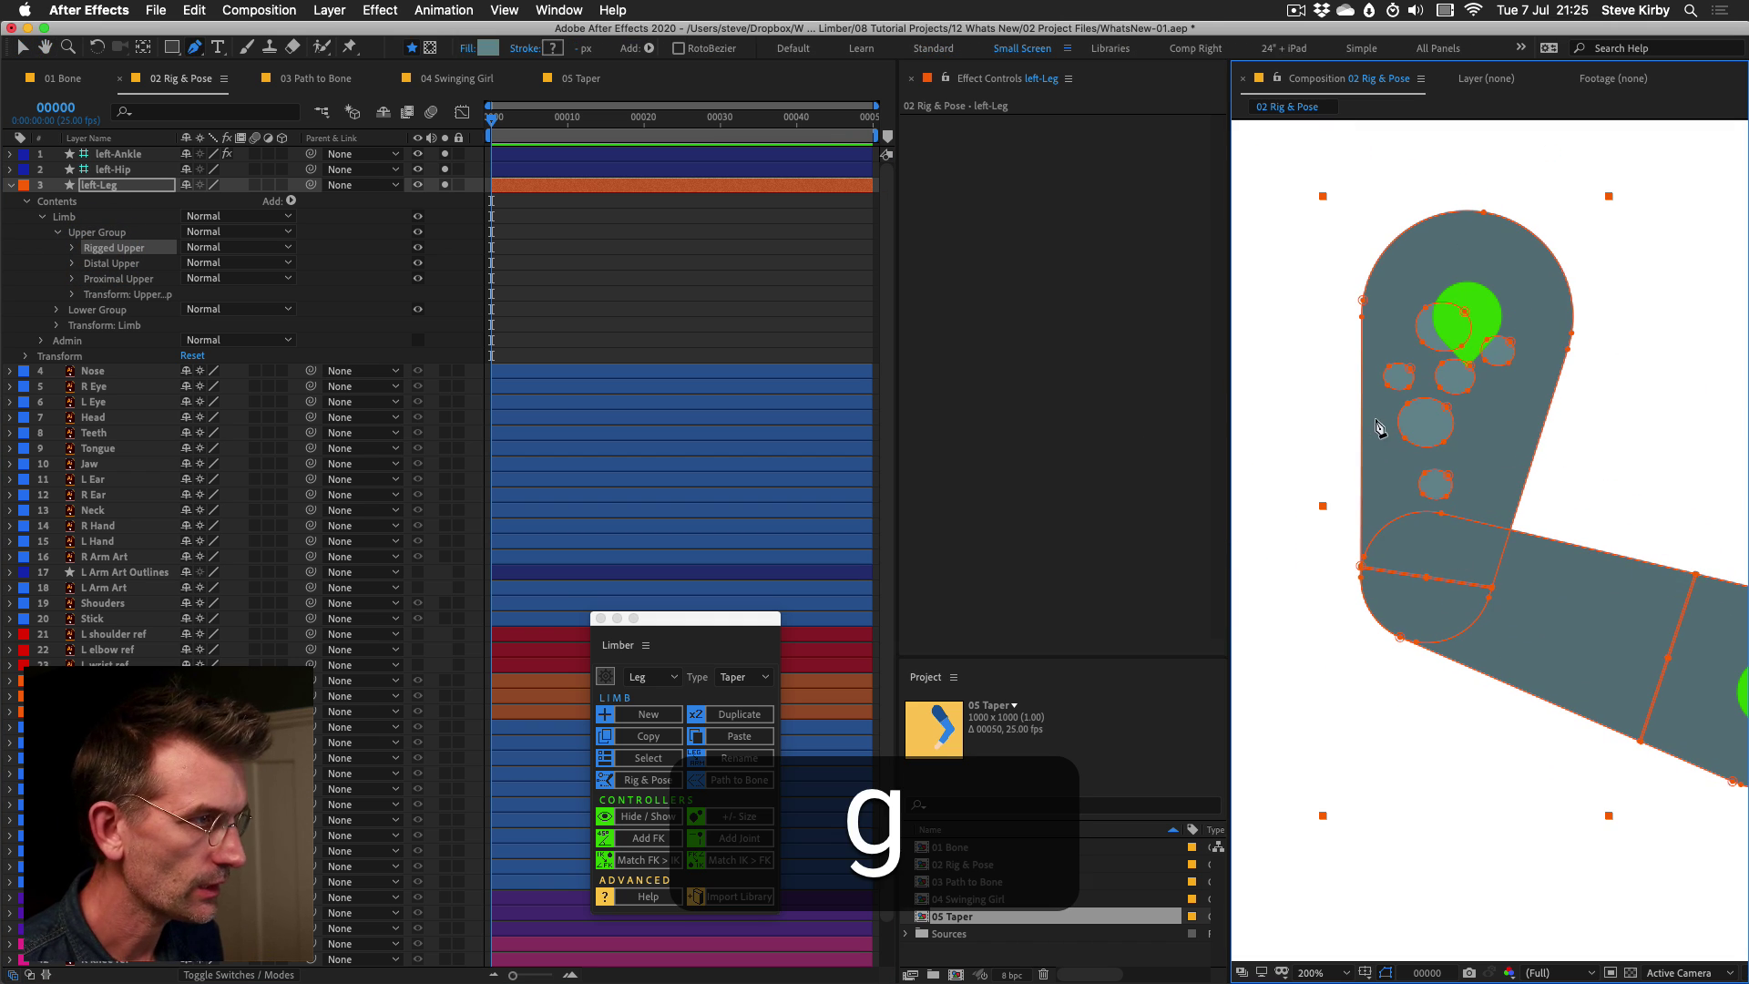
{"action": "left_click", "coordinate": [1447, 458]}
{"action": "left_click_drag", "start_coordinate": [1444, 444], "coordinate": [1394, 441]}
{"action": "left_click", "coordinate": [1411, 388]}
{"action": "left_click_drag", "start_coordinate": [1417, 380], "coordinate": [1364, 432]}
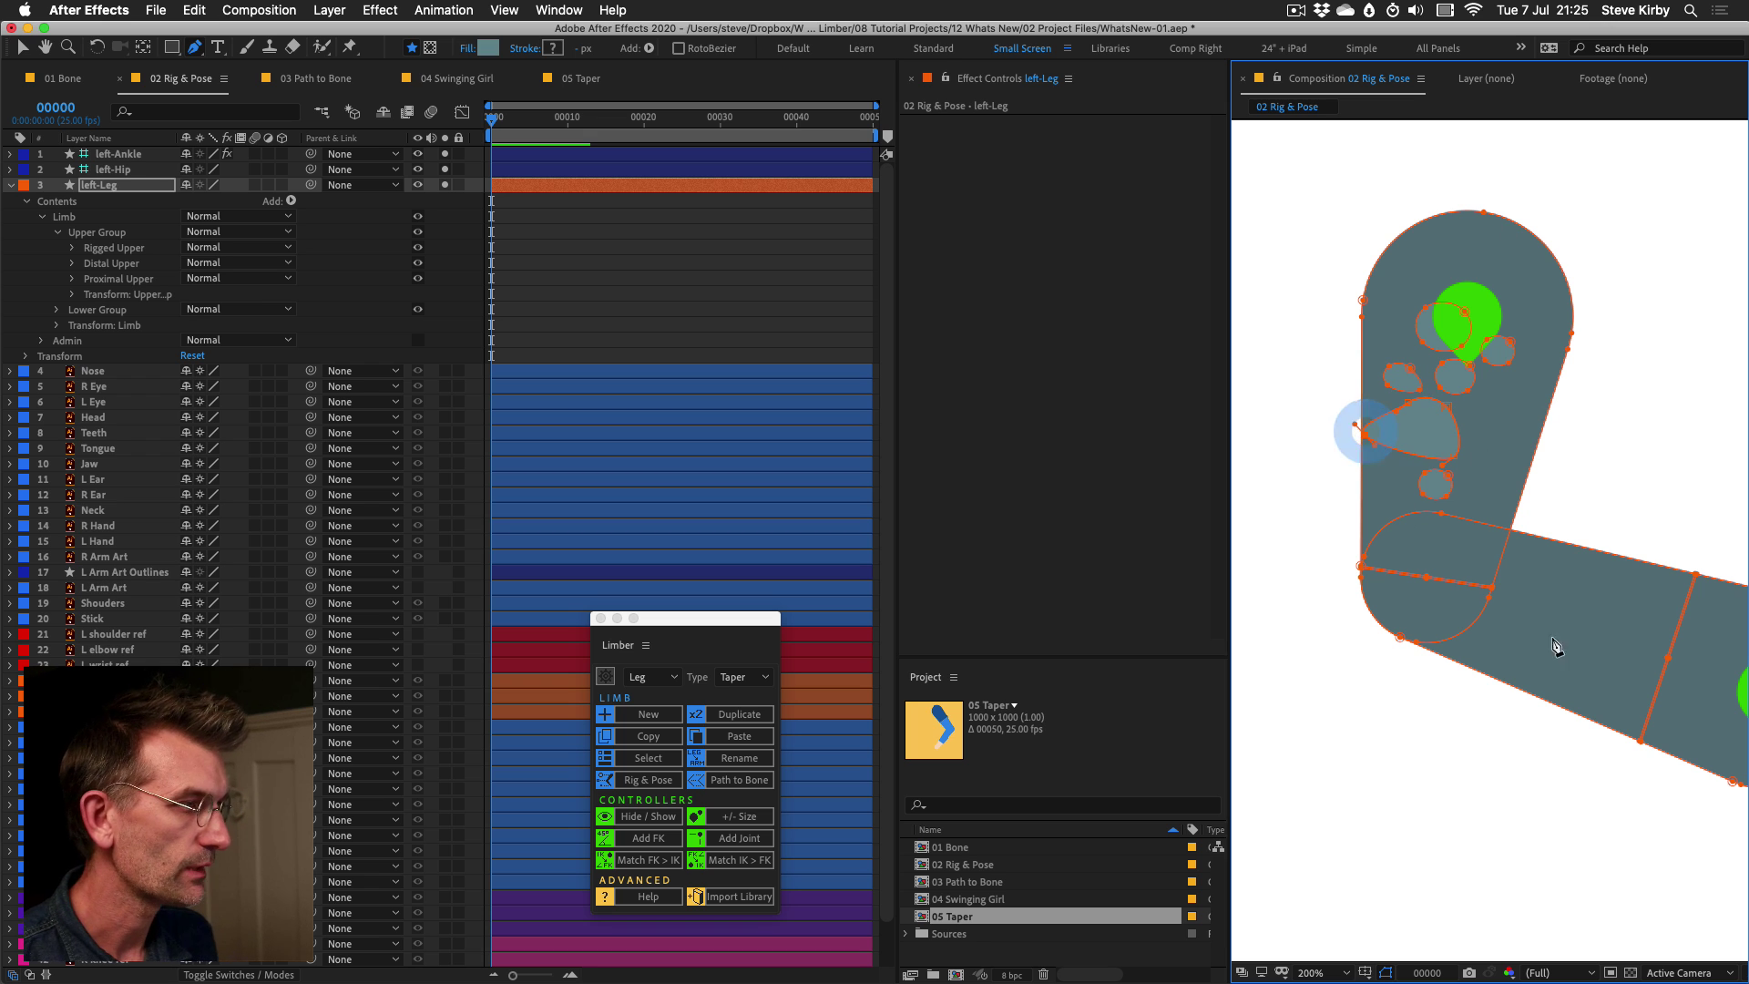
Undo the path edits made to the spots on the upper limb.
{"action": "key", "text": "super+z"}
{"action": "key", "text": "super+z"}
{"action": "key", "text": "super+z"}
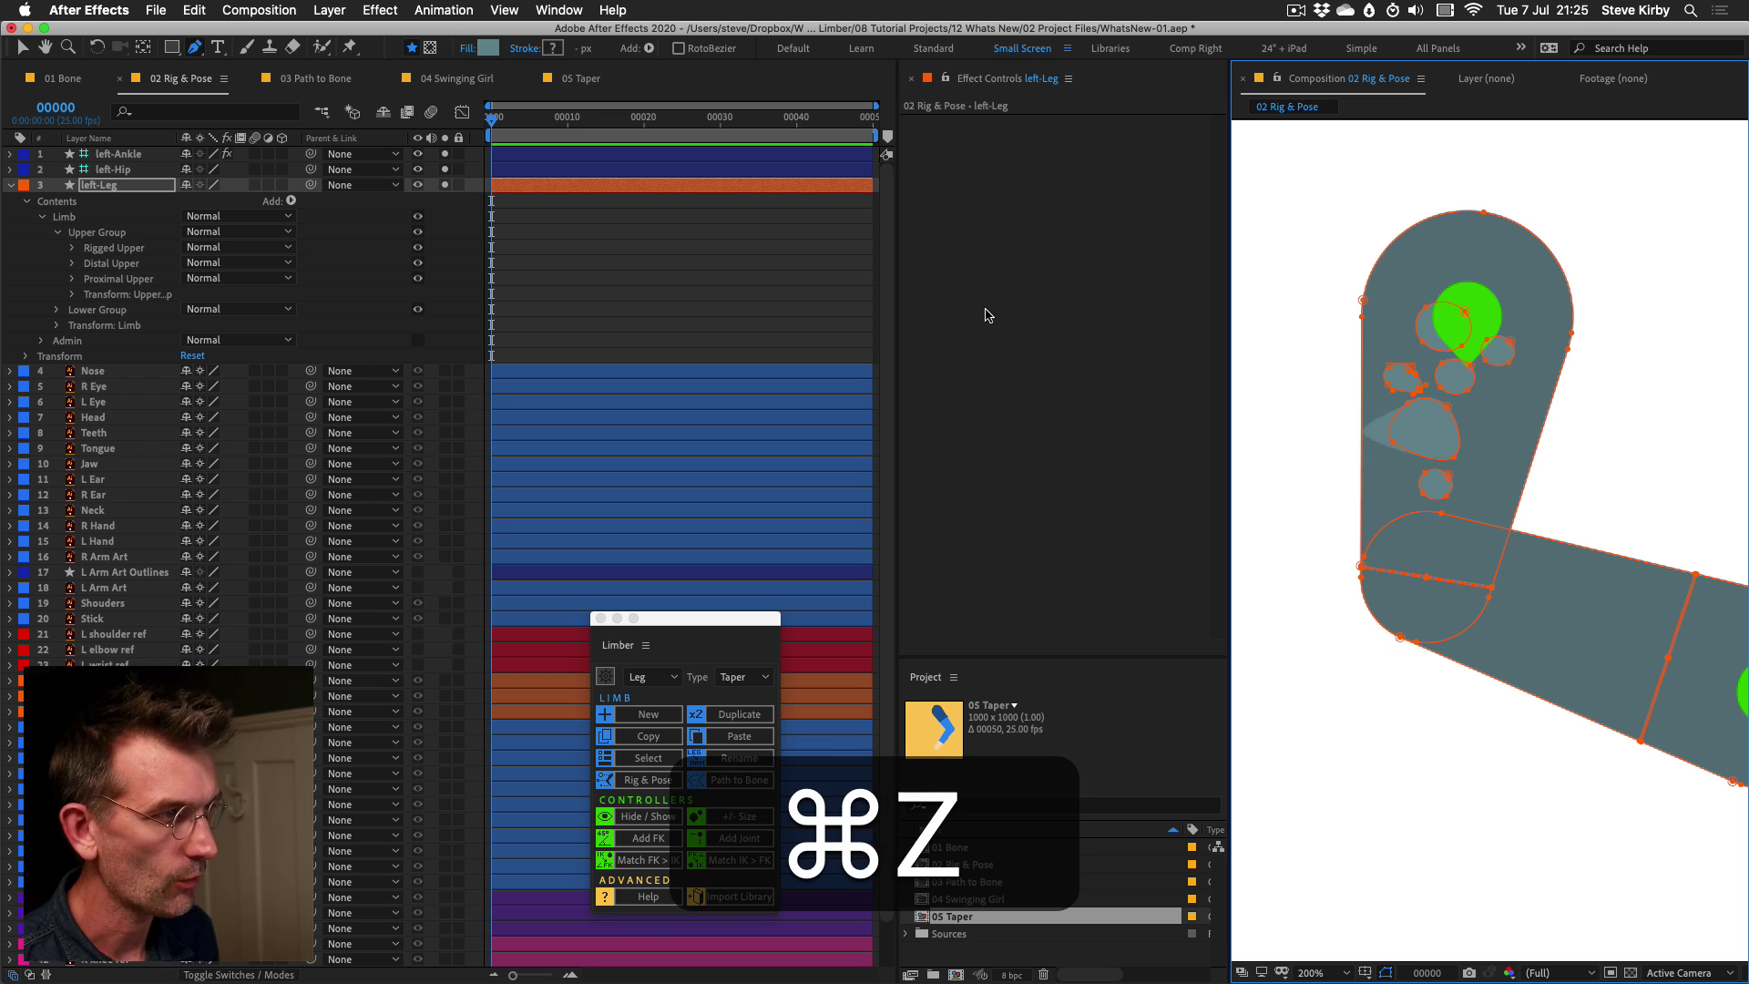
{"action": "key", "text": "super+z"}
{"action": "key", "text": "super+z"}
{"action": "key", "text": "super+z"}
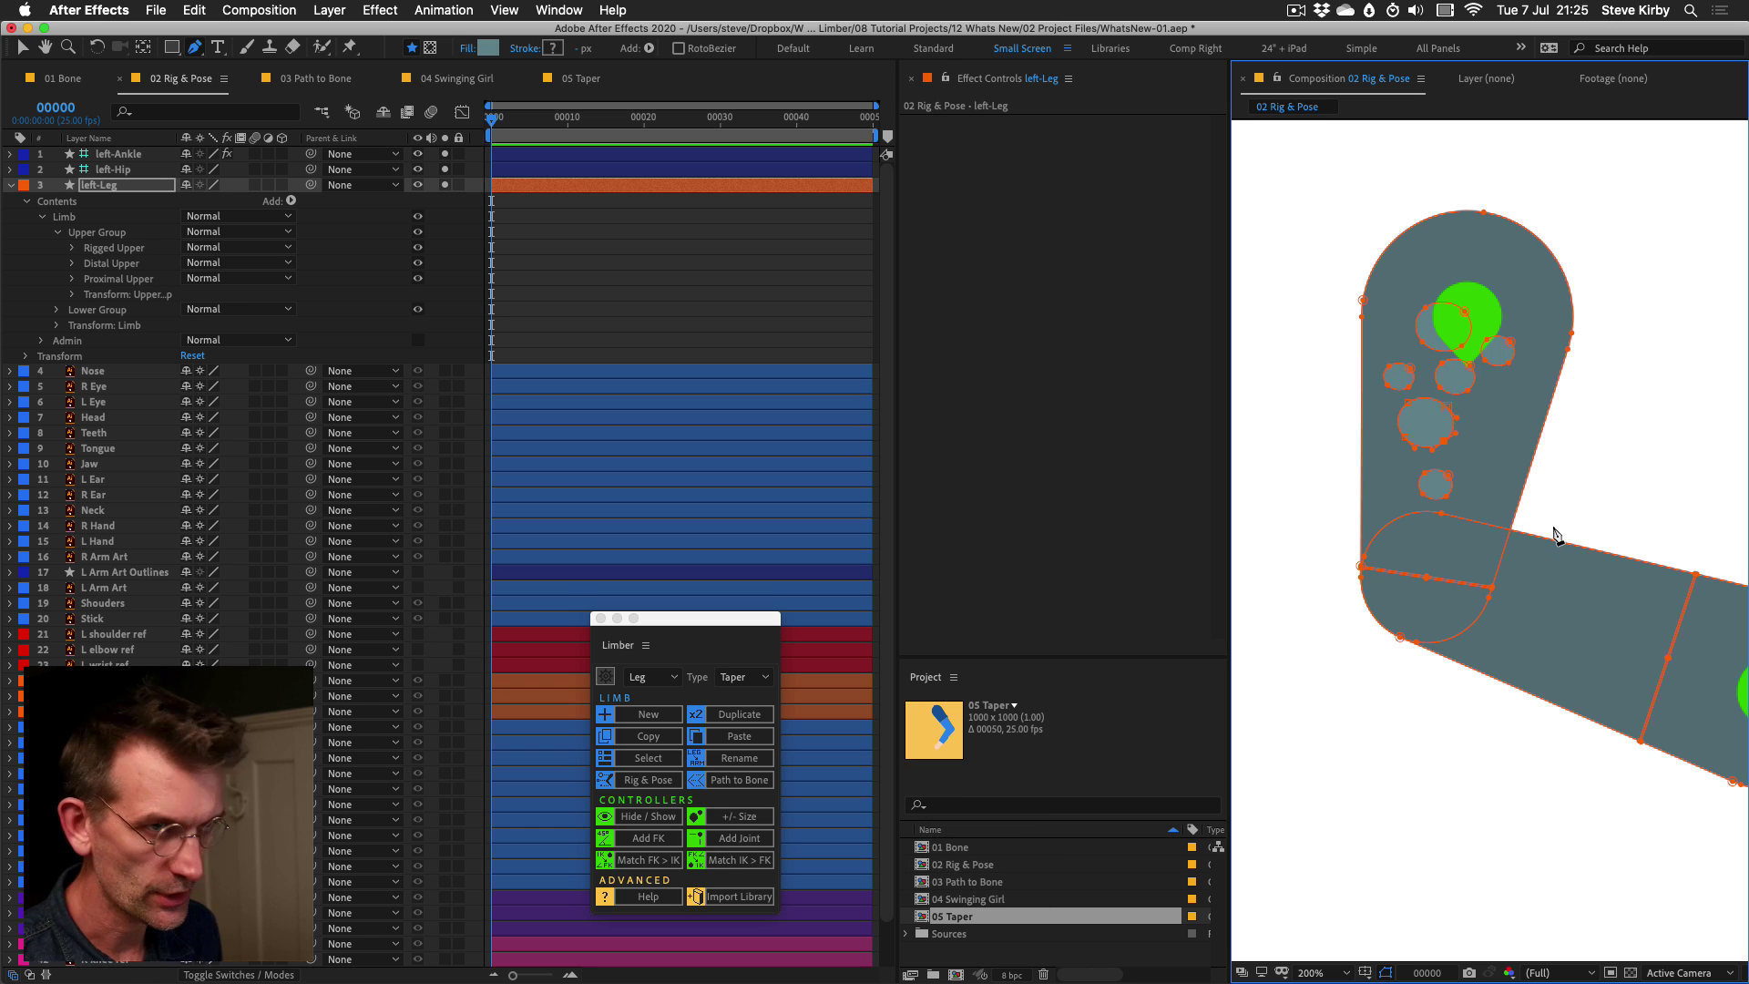
Turn off solo for the left-Ankle, left-Hip and left-Leg layers to show the whole troll.
{"action": "key", "text": "slash"}
{"action": "key", "text": "comma"}
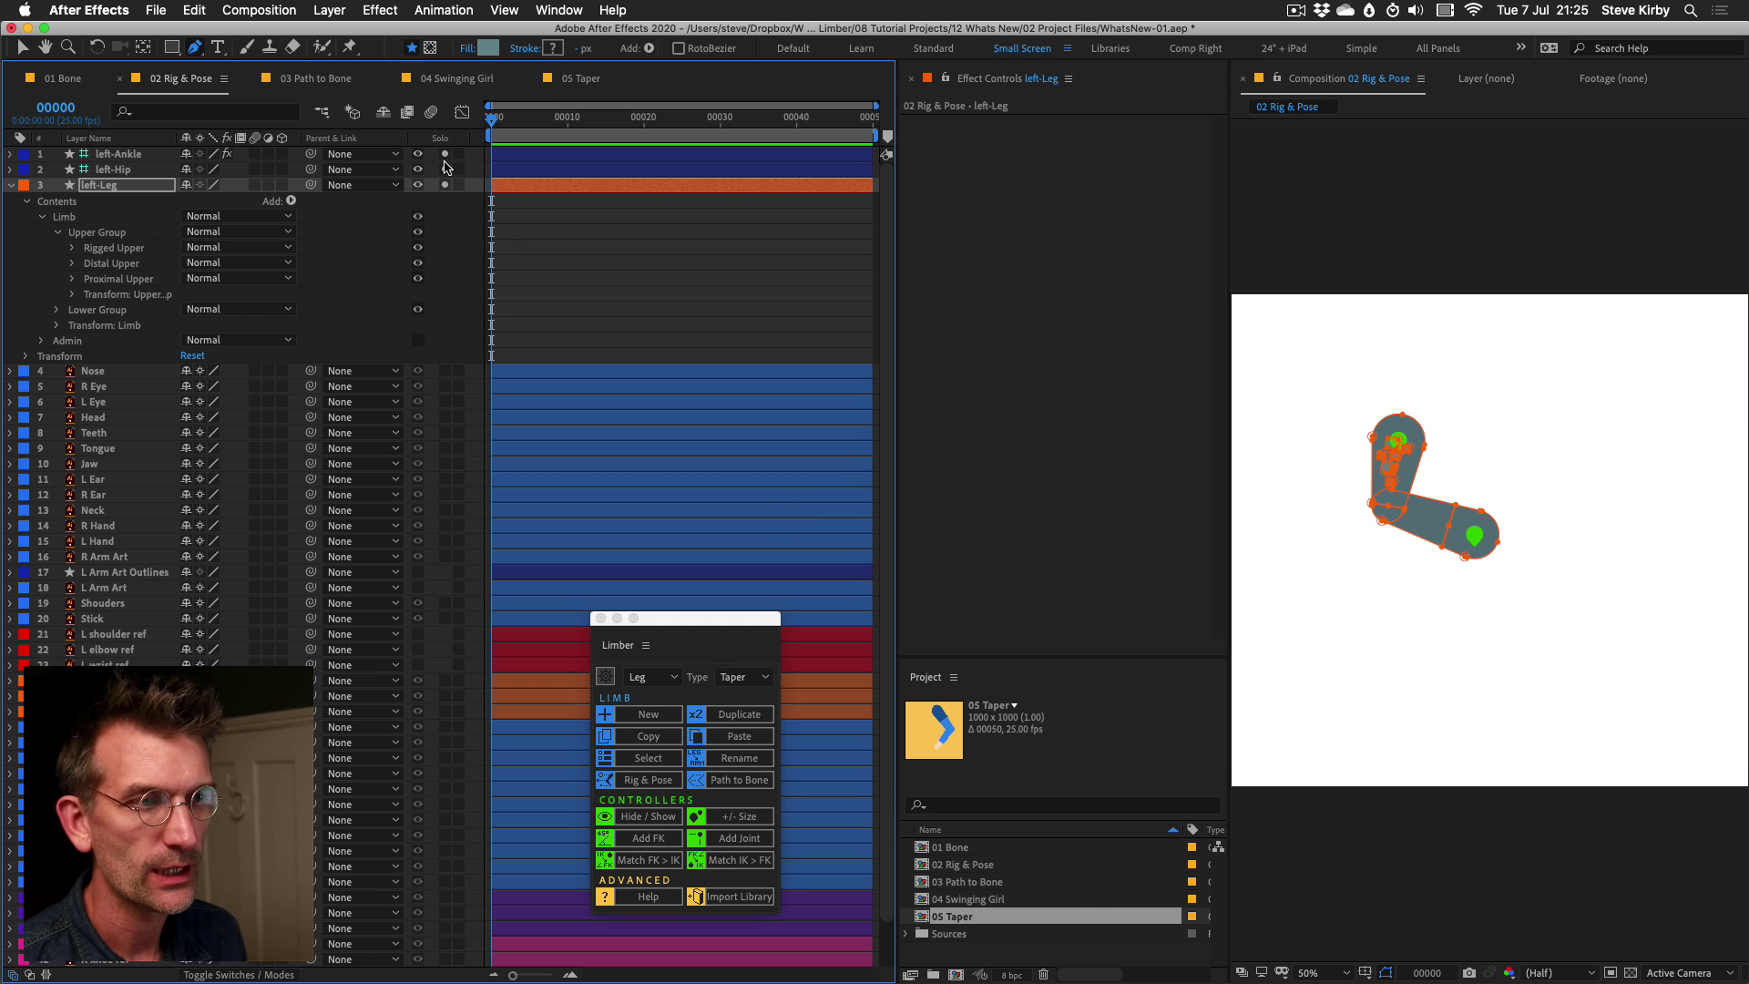
{"action": "left_click_drag", "start_coordinate": [444, 155], "coordinate": [445, 186]}
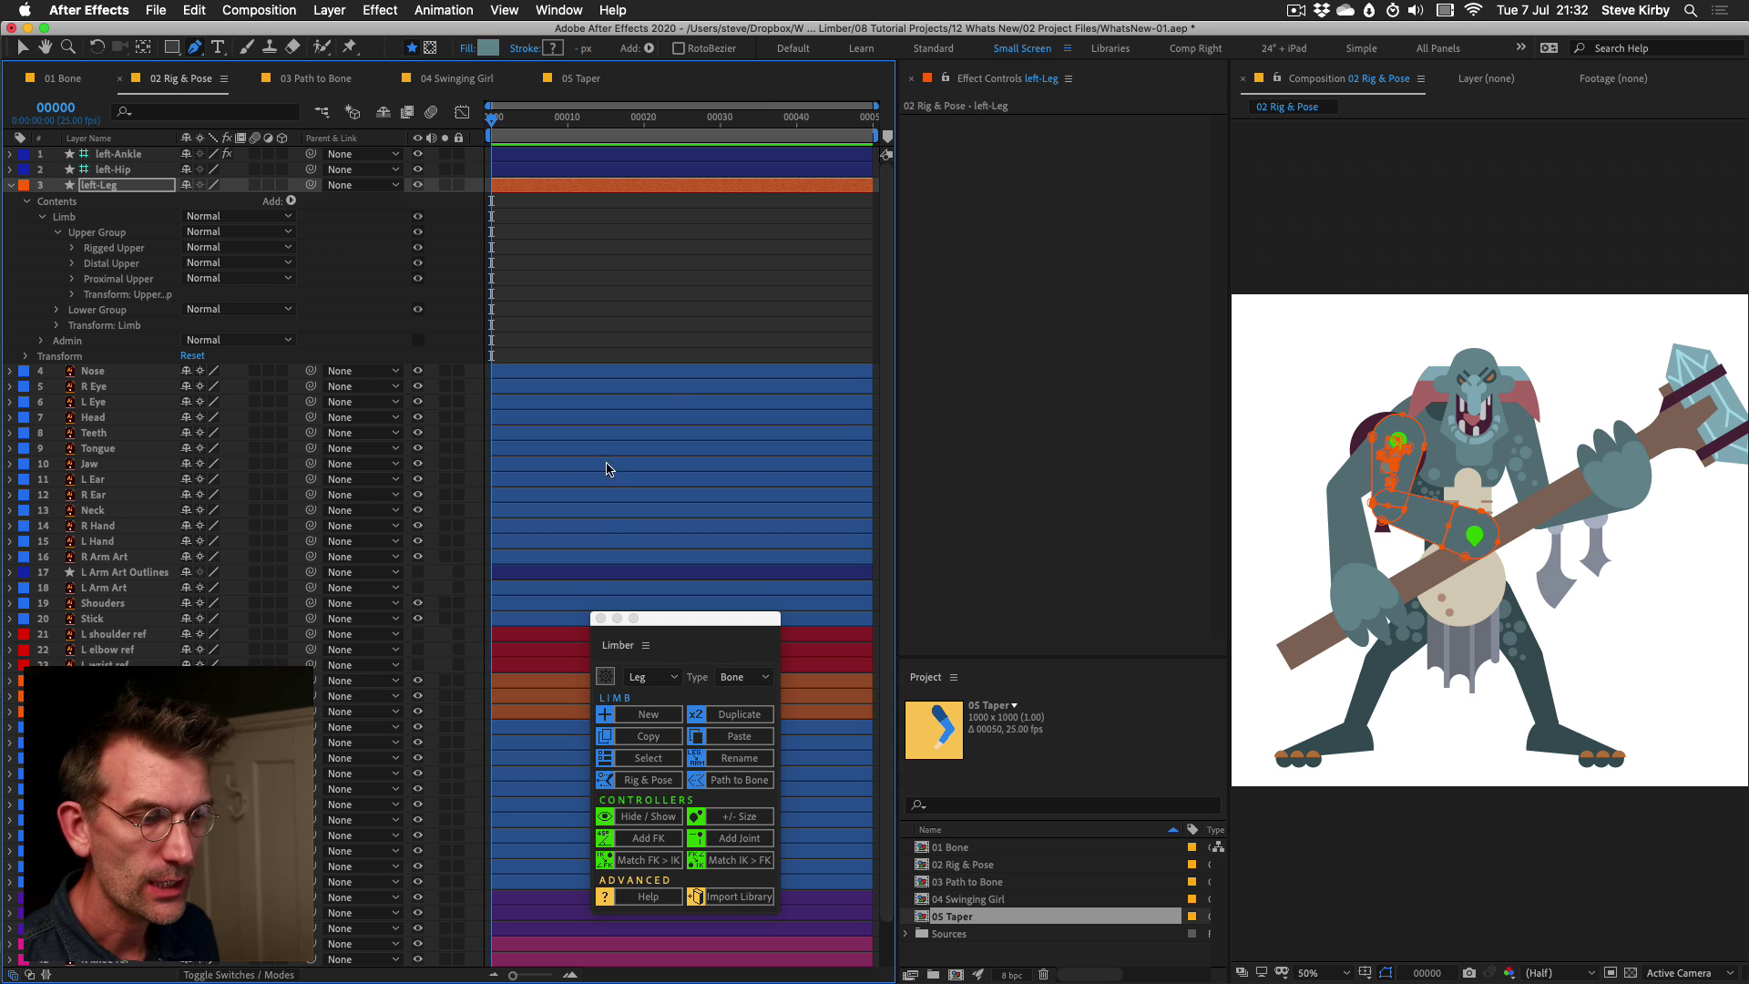
Import the limb library Limb Library v1.6 05.aep into the project with Limber.
{"action": "left_click", "coordinate": [736, 897]}
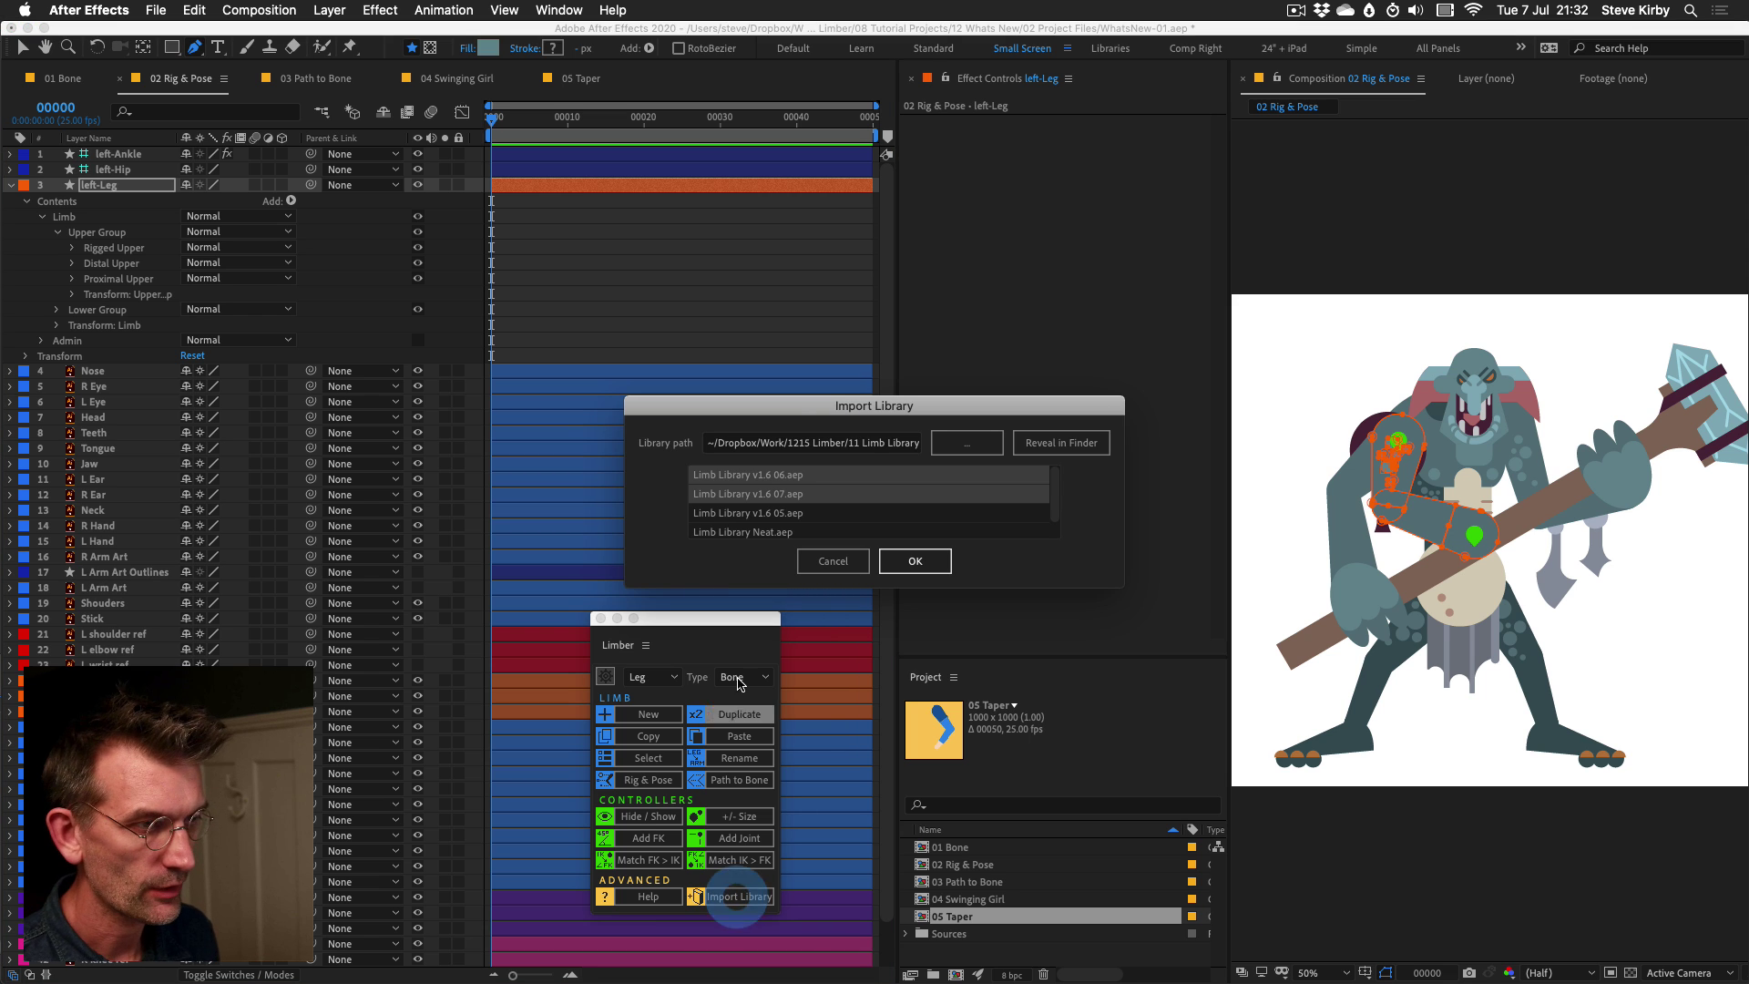
{"action": "left_click", "coordinate": [802, 516]}
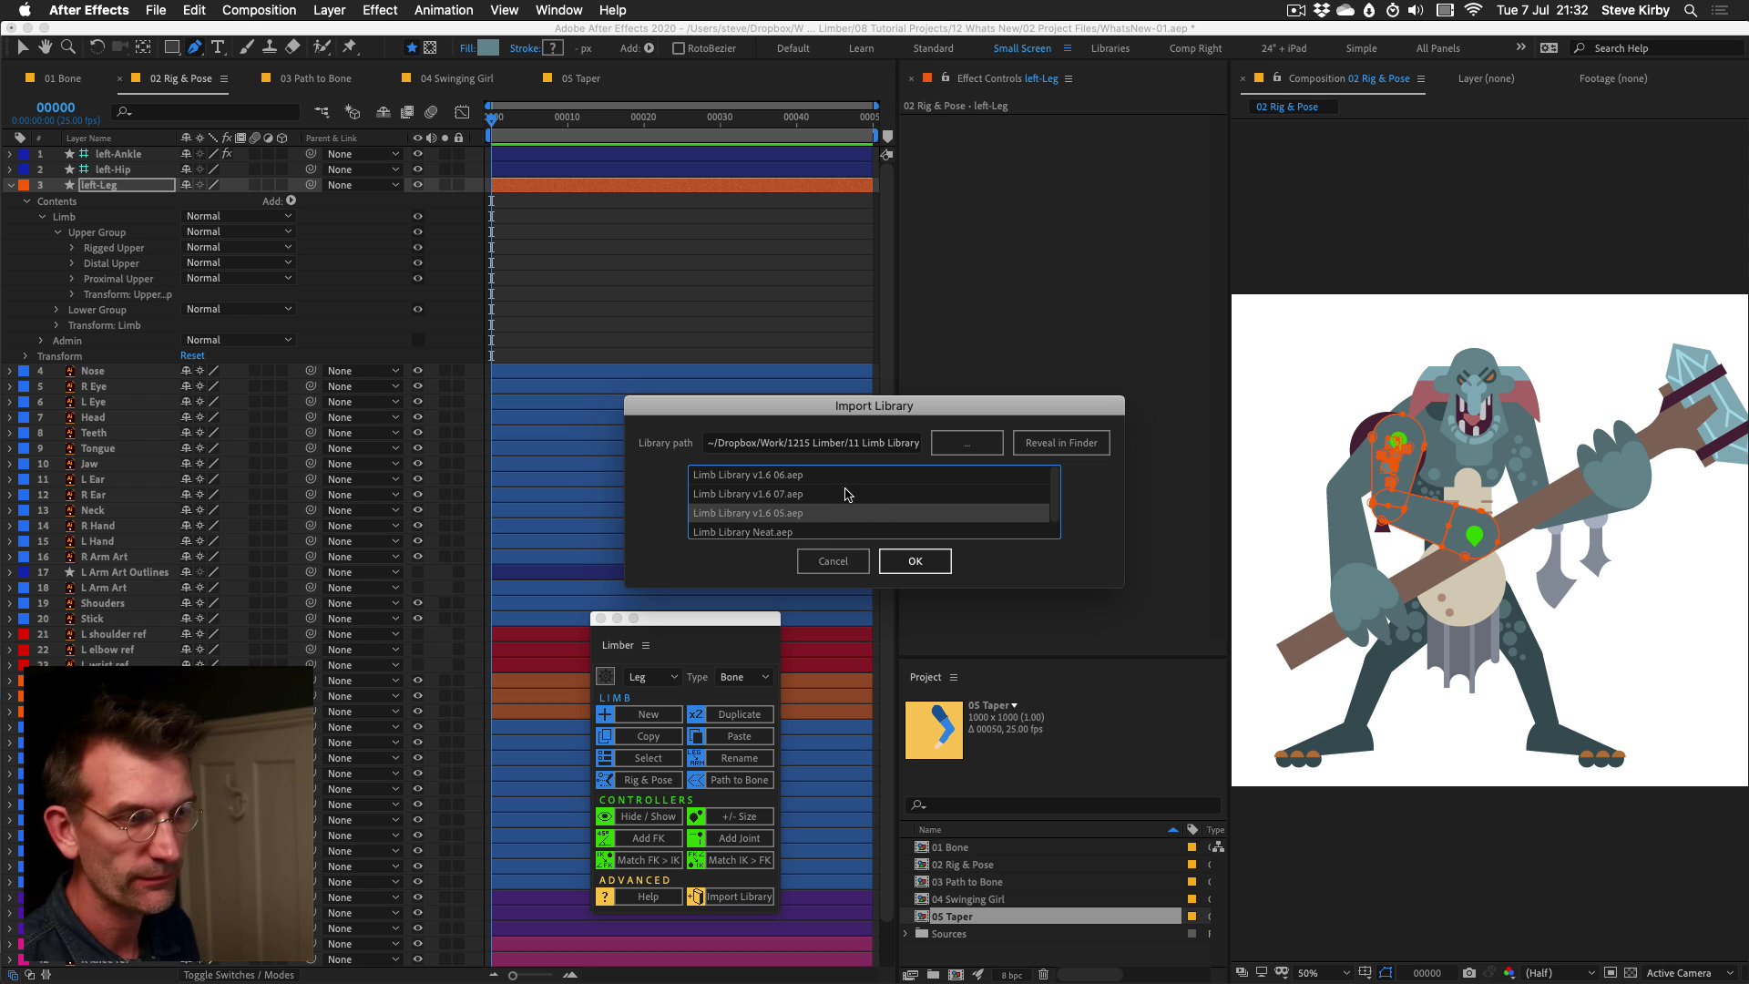
{"action": "left_click", "coordinate": [917, 564]}
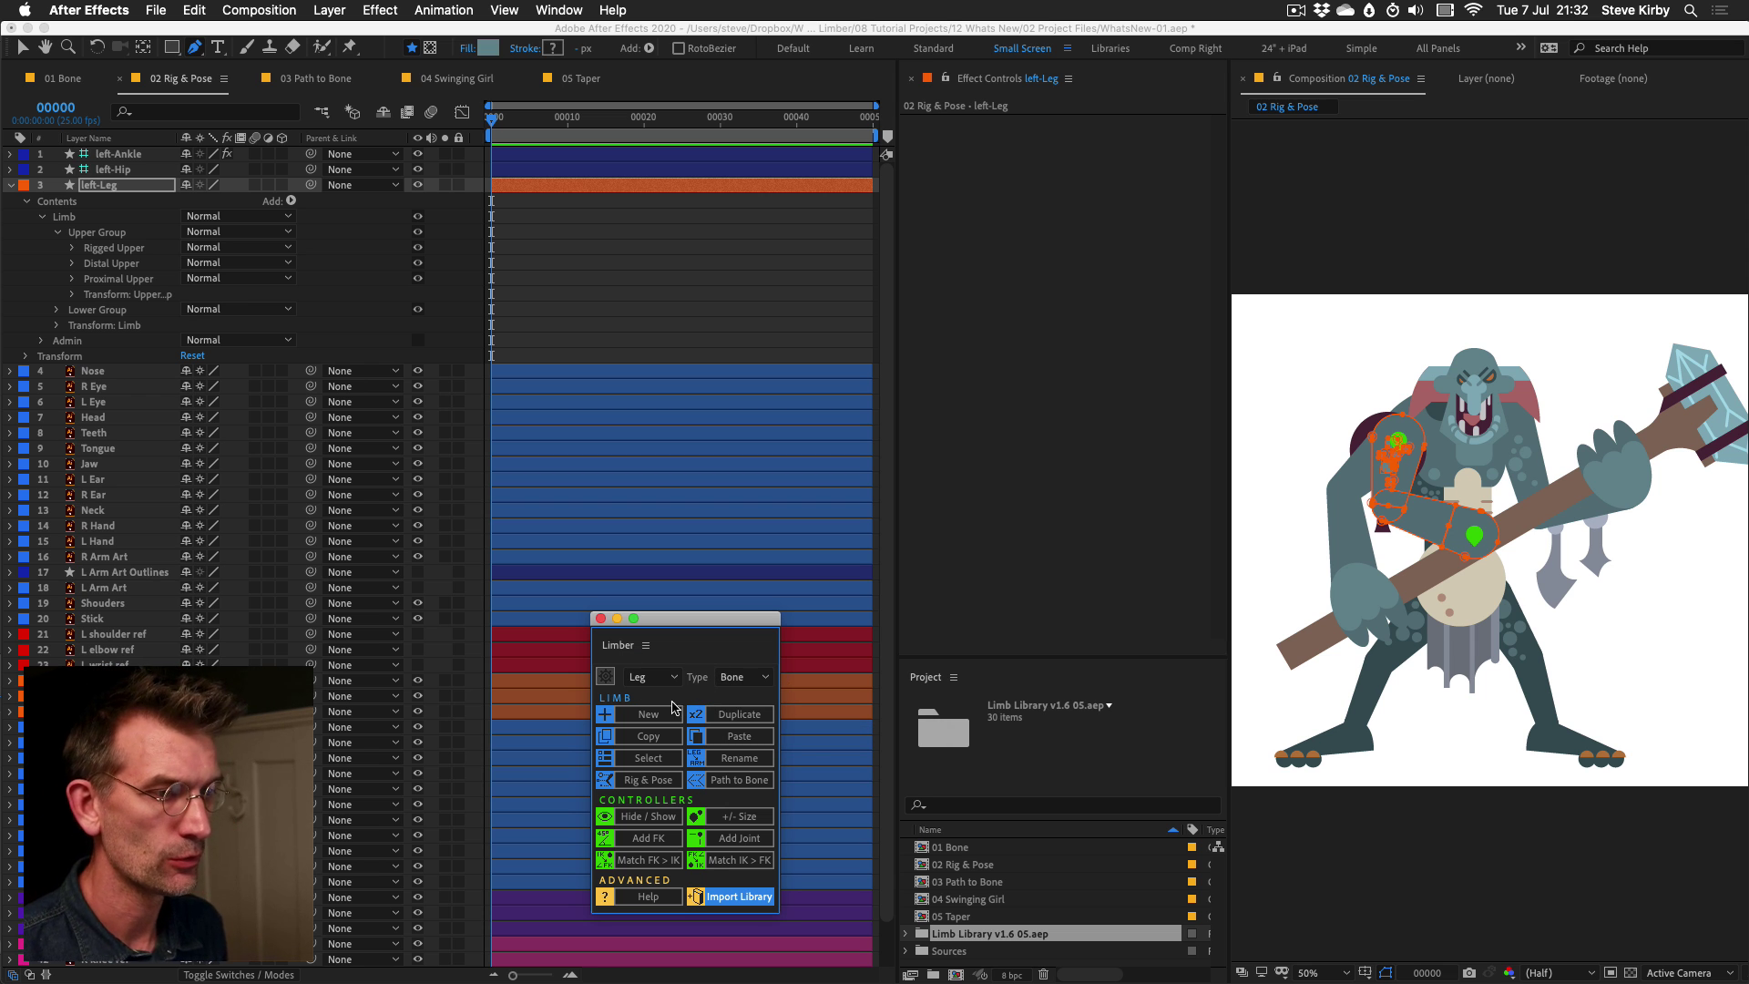
Replace the left-Leg limb layer with a fresh default Bone limb, keeping its existing controllers.
{"action": "left_click", "coordinate": [100, 186]}
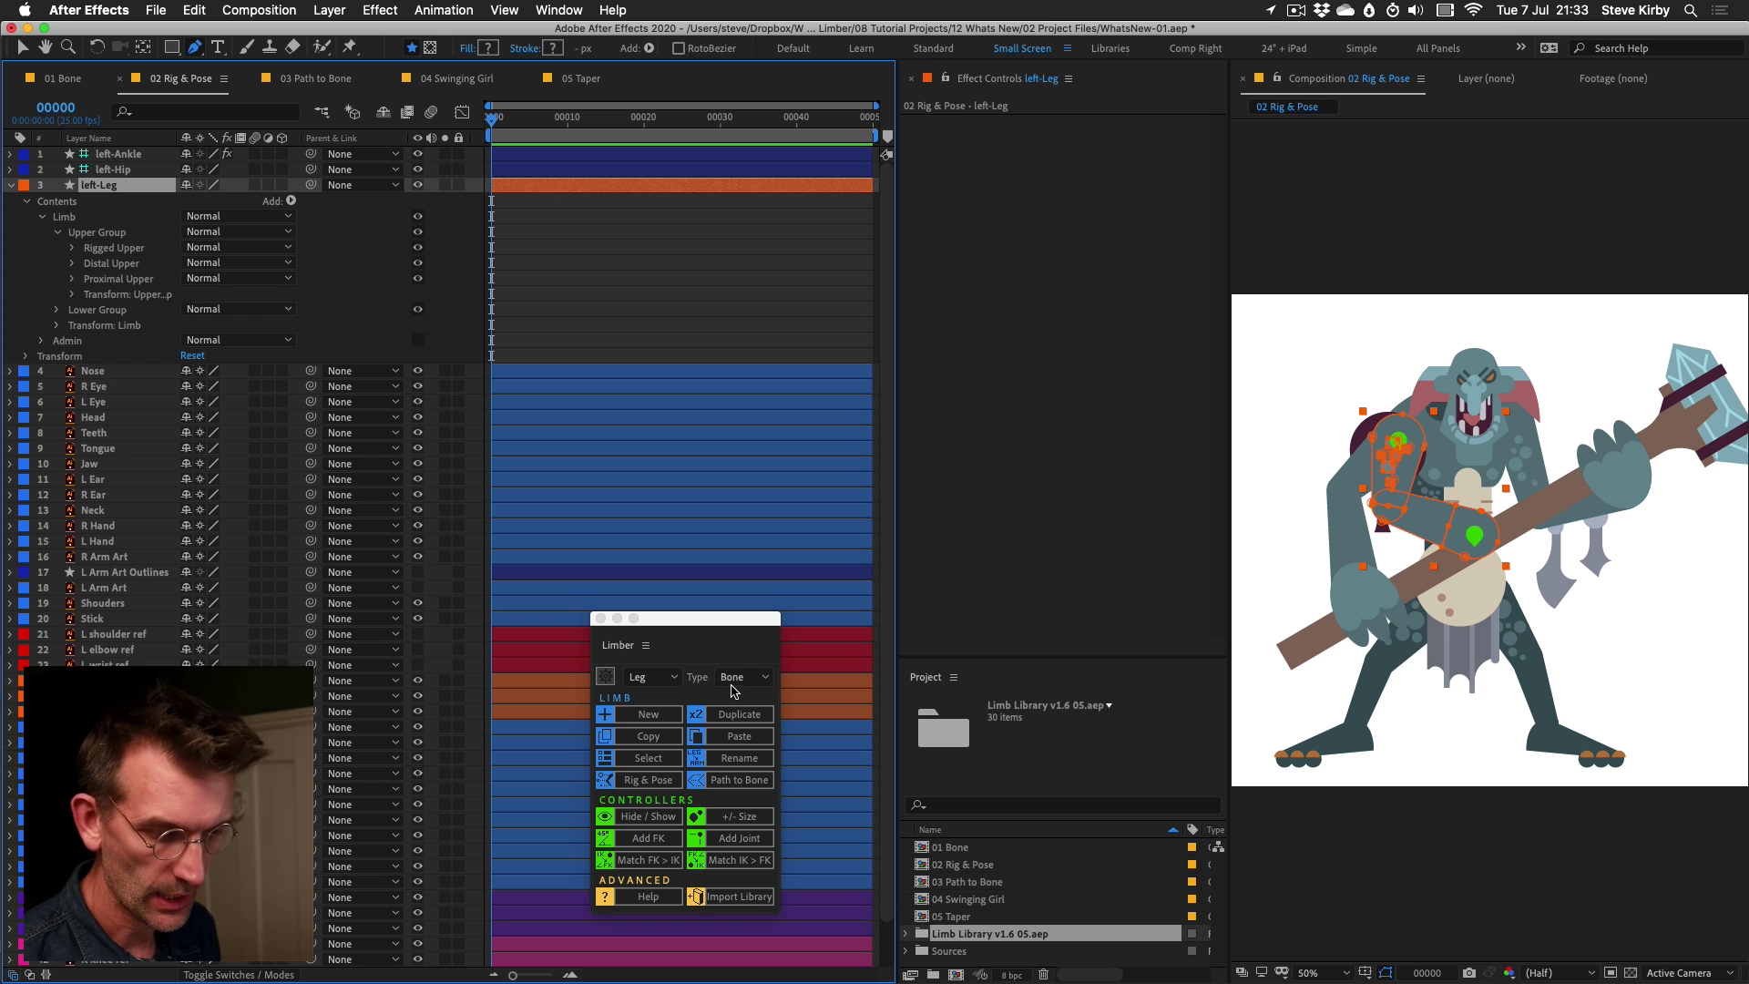
{"action": "key", "text": "alt"}
{"action": "left_click", "coordinate": [647, 713], "text": "alt"}
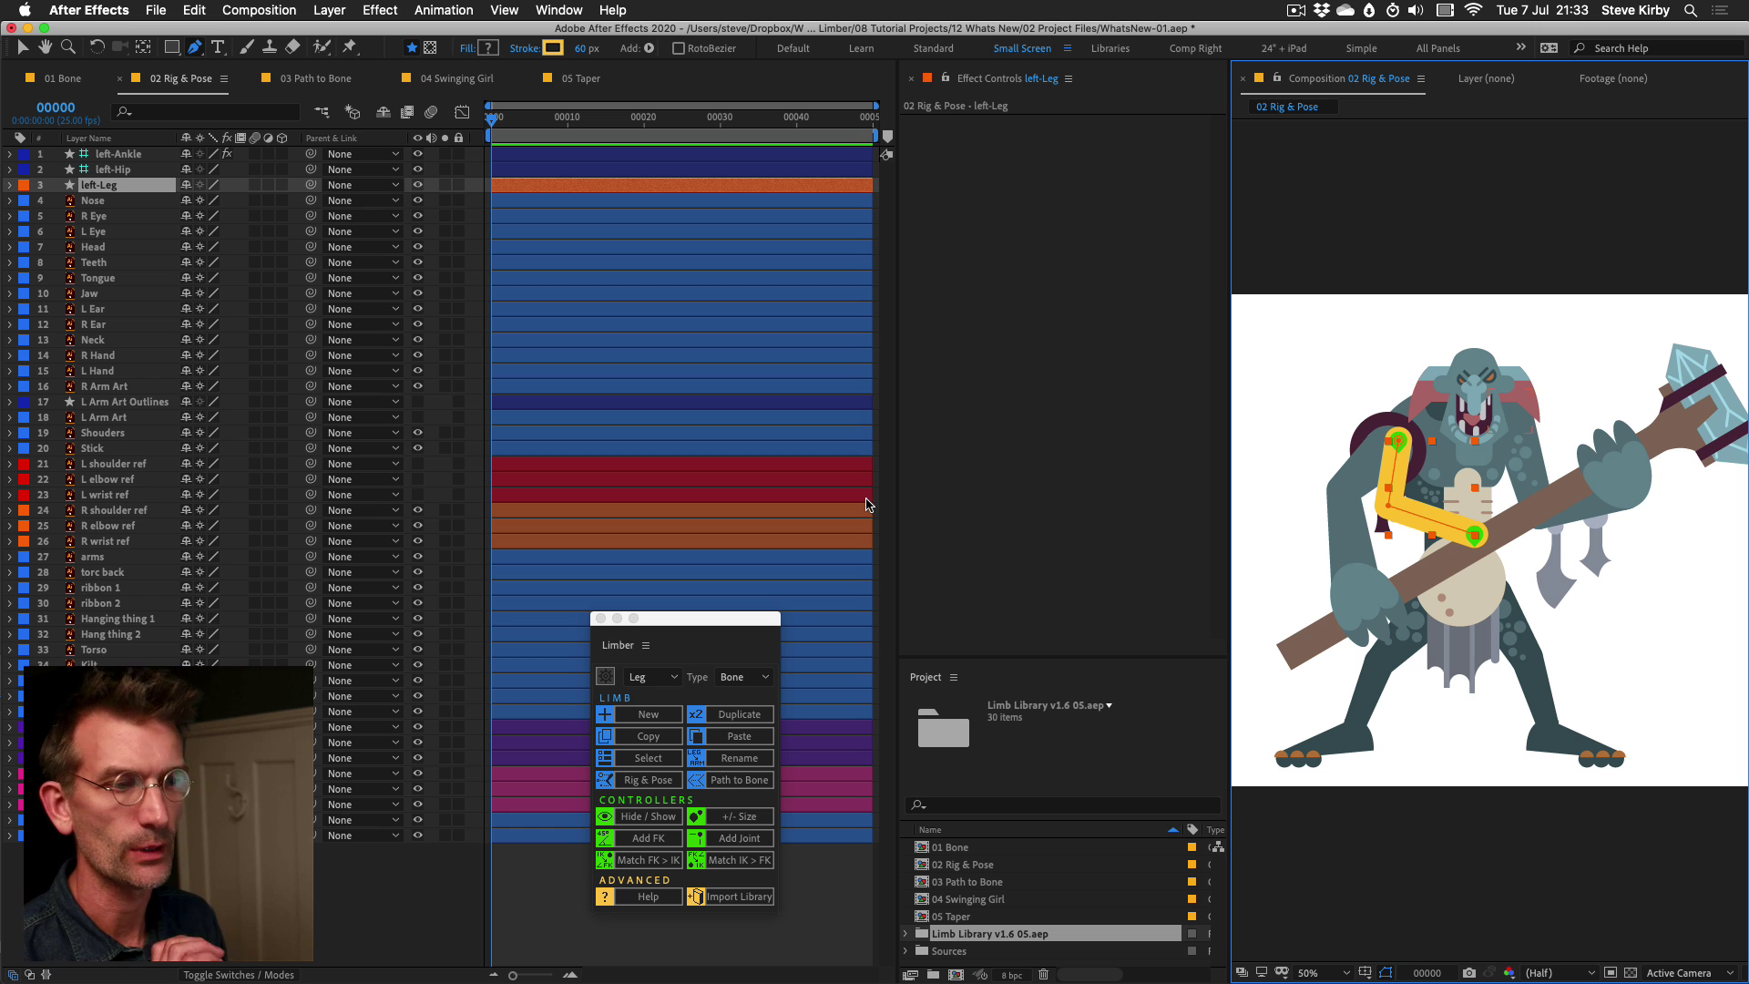
Switch to Safari and look through the Limber documentation from Naming Limbs to the Replacing Limbs page.
{"action": "key", "text": "super+Tab"}
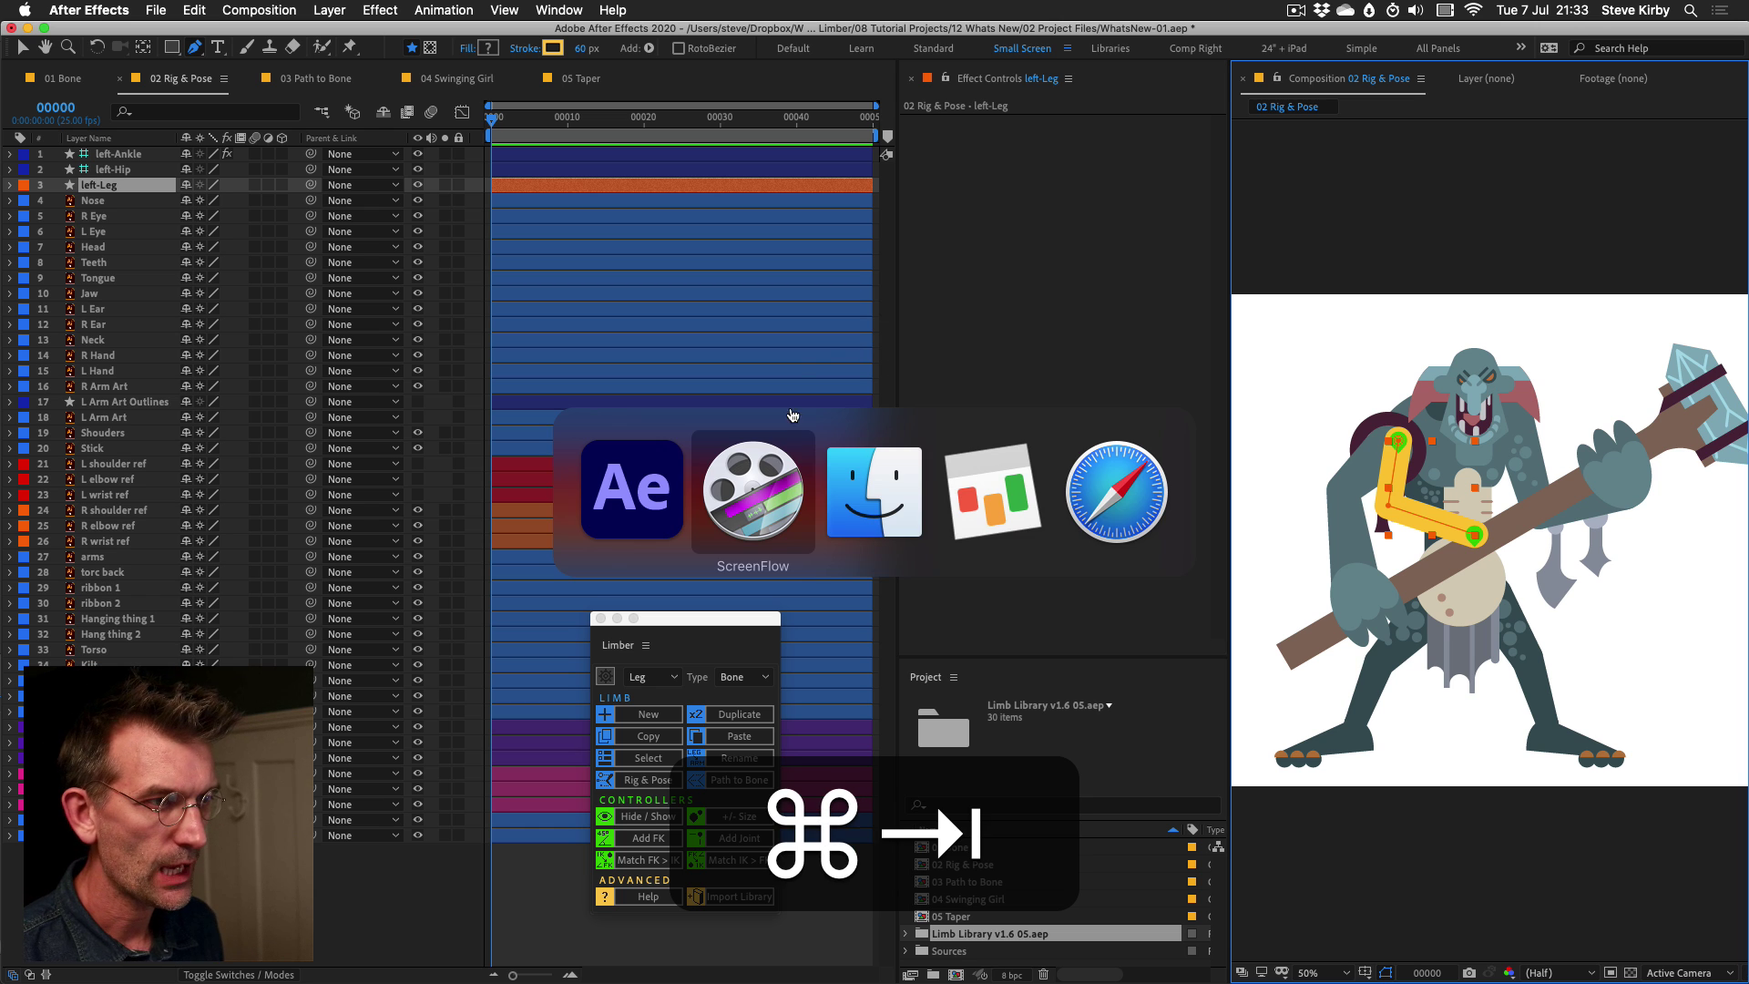
{"action": "left_click", "coordinate": [1139, 502]}
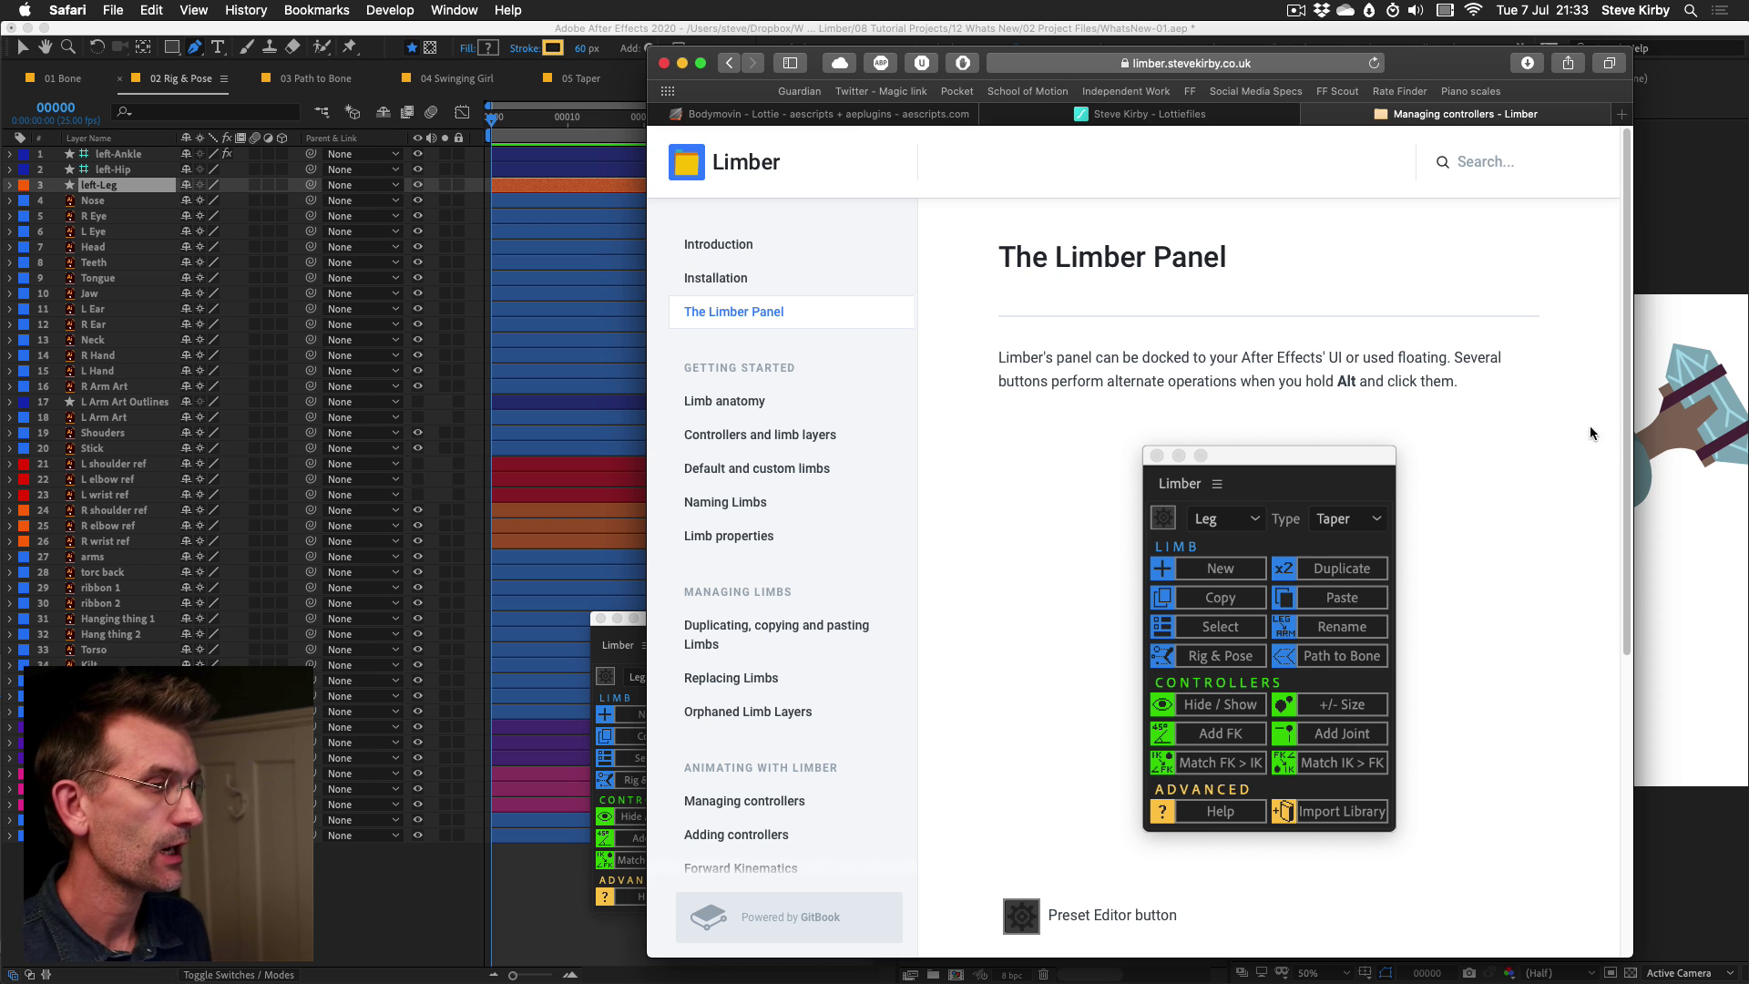
{"action": "left_click_drag", "start_coordinate": [1626, 381], "coordinate": [1620, 371]}
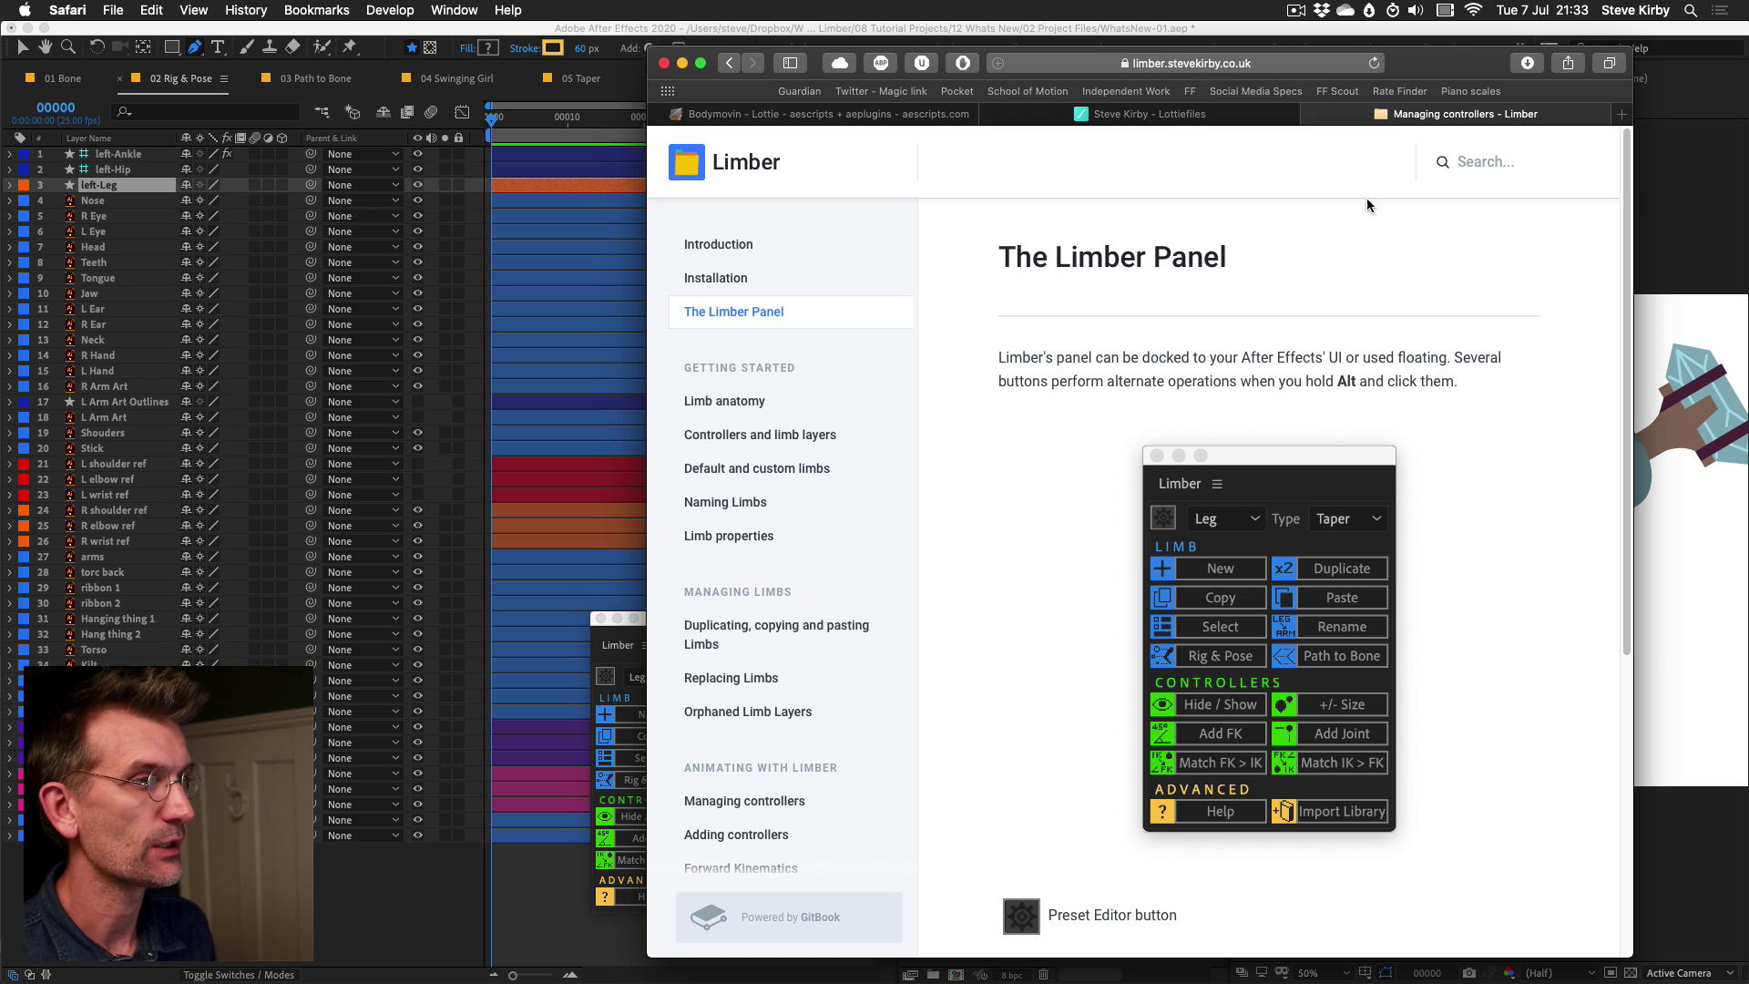
{"action": "left_click", "coordinate": [725, 501]}
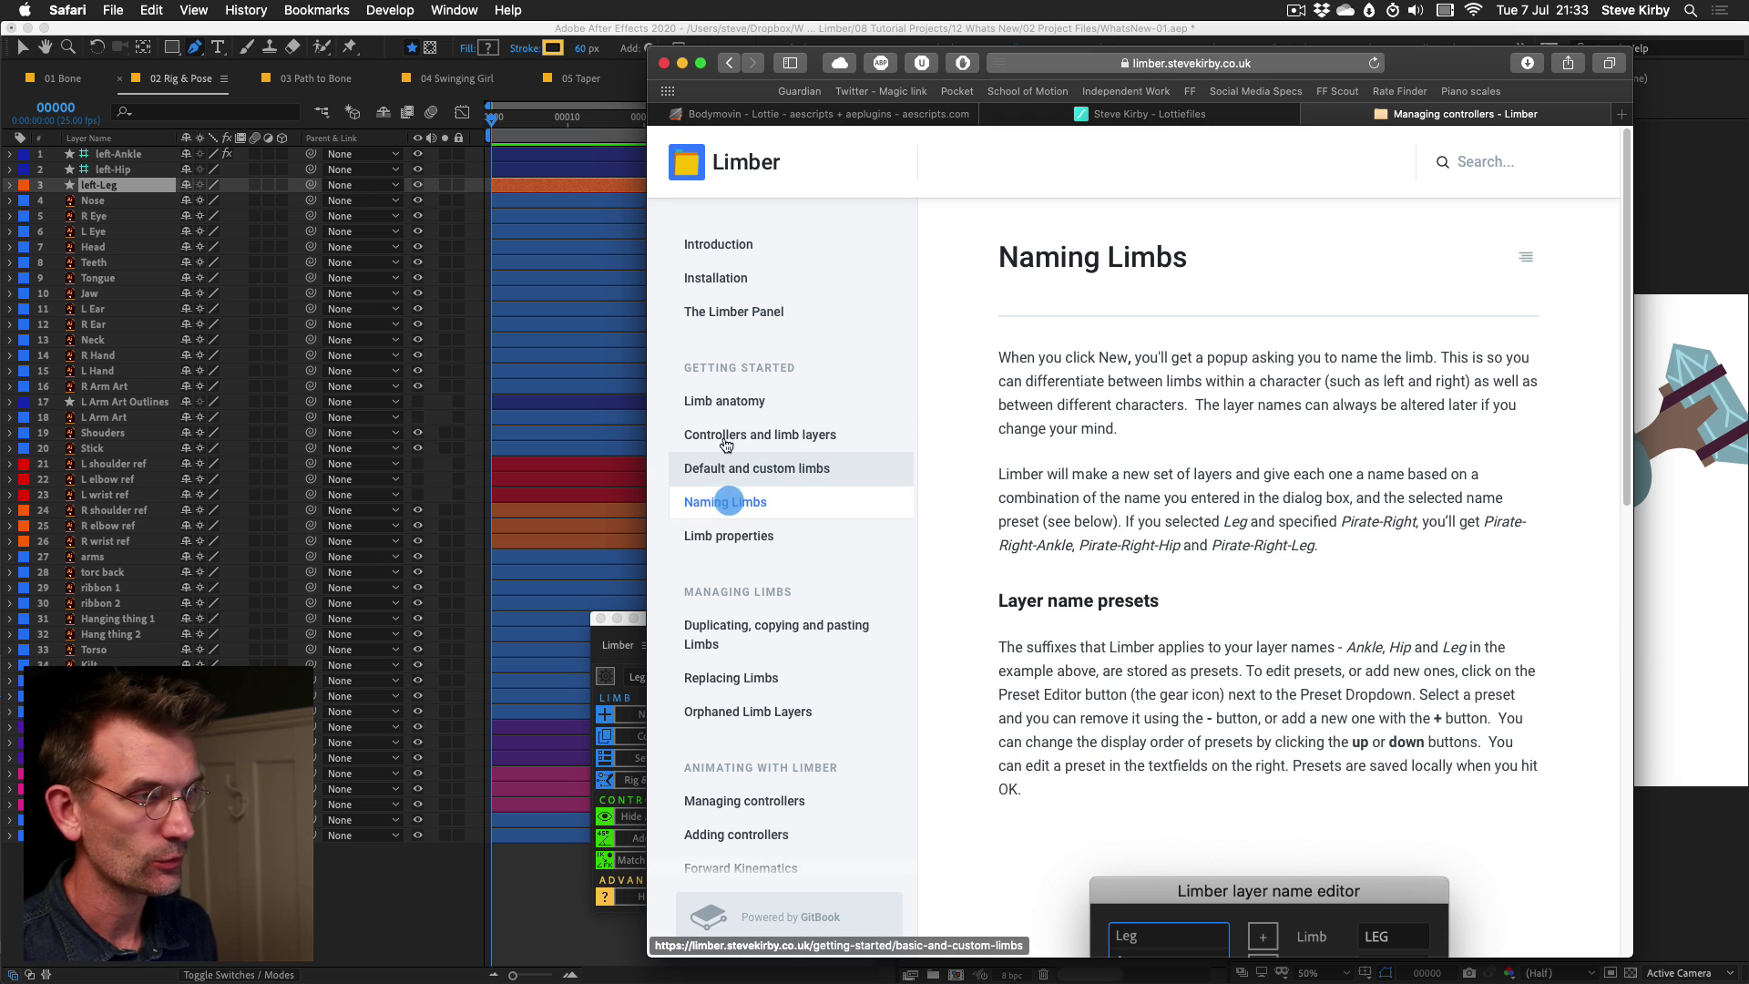
{"action": "left_click_drag", "start_coordinate": [1626, 390], "coordinate": [1620, 709]}
{"action": "left_click", "coordinate": [734, 606]}
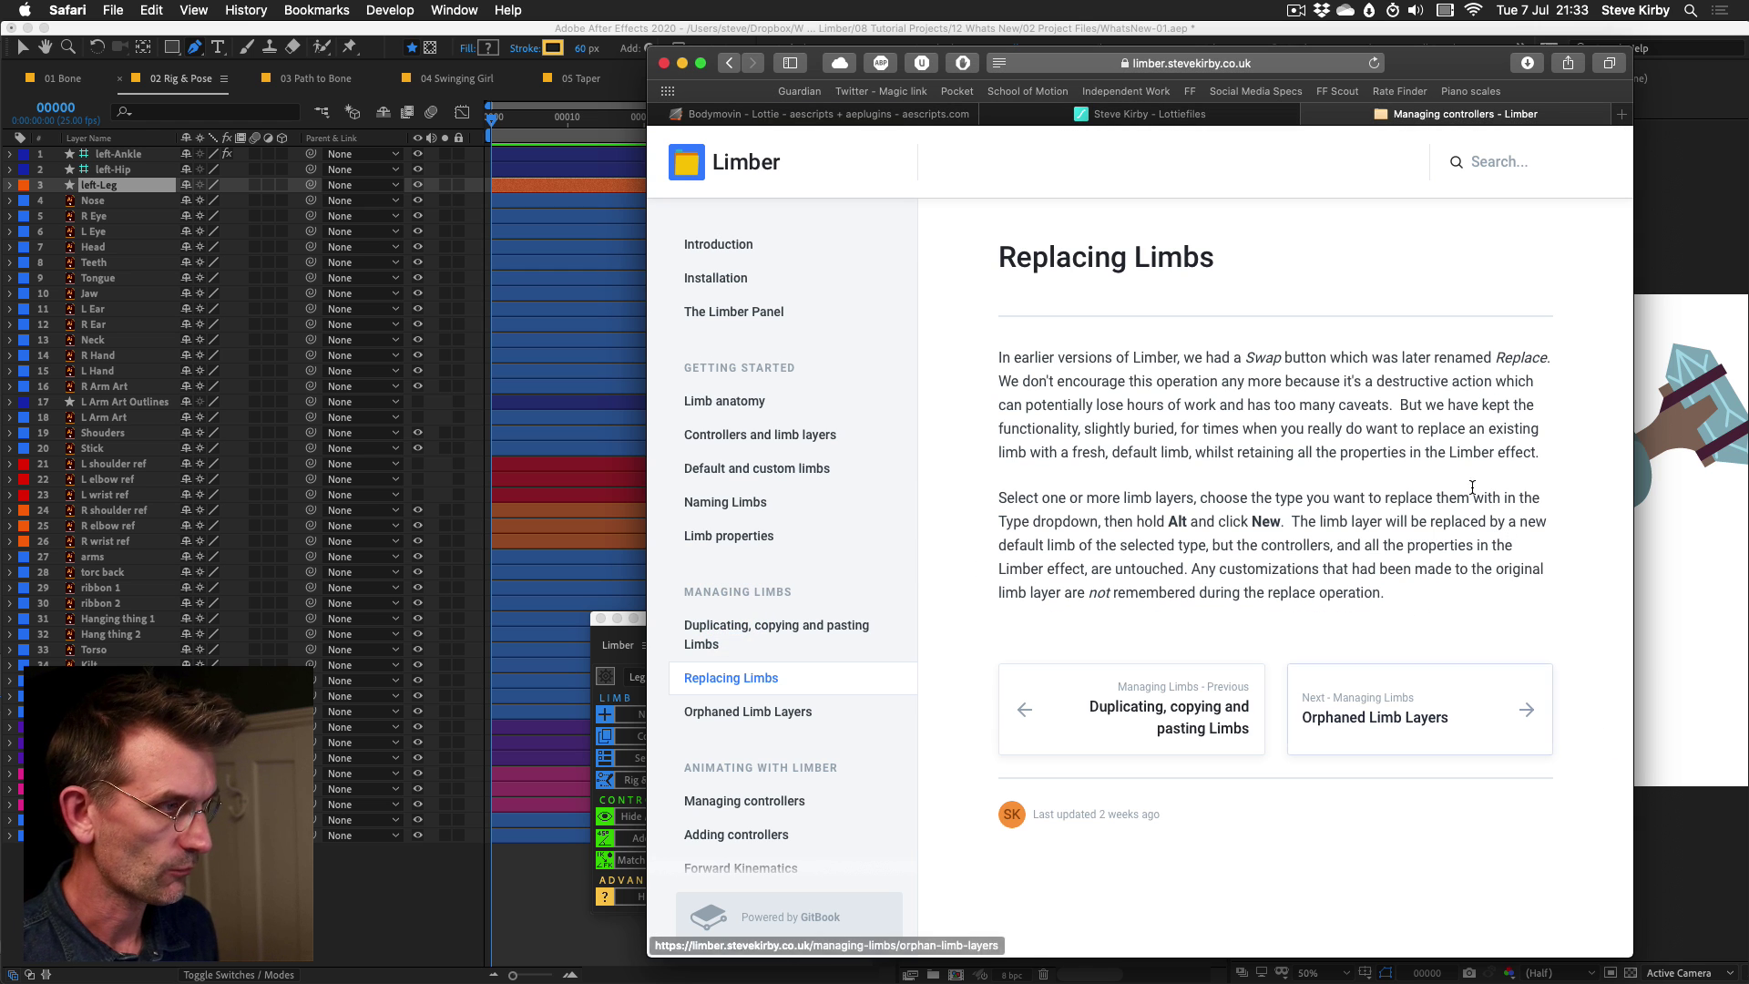
Browse the Orphaned Limb Layers, Managing controllers and Adding controllers pages of the Limber documentation.
{"action": "left_click", "coordinate": [1394, 715]}
{"action": "left_click_drag", "start_coordinate": [1627, 377], "coordinate": [1608, 691]}
{"action": "left_click", "coordinate": [761, 727]}
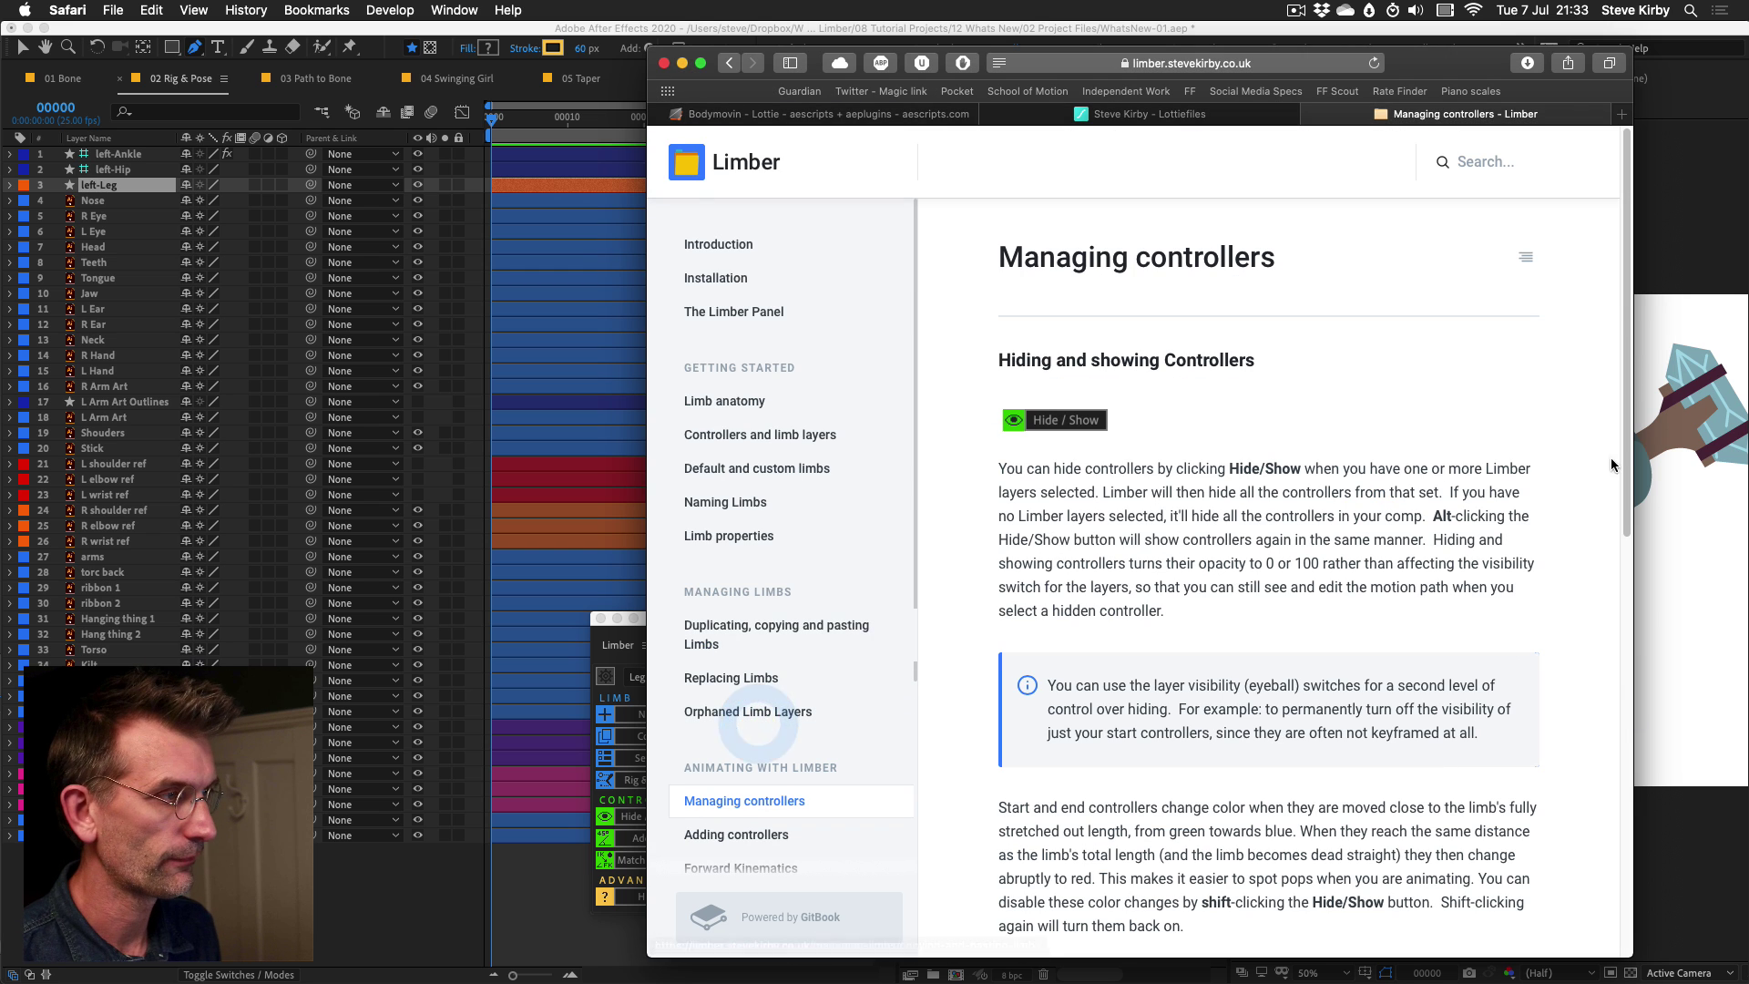
{"action": "left_click_drag", "start_coordinate": [1626, 370], "coordinate": [1591, 460]}
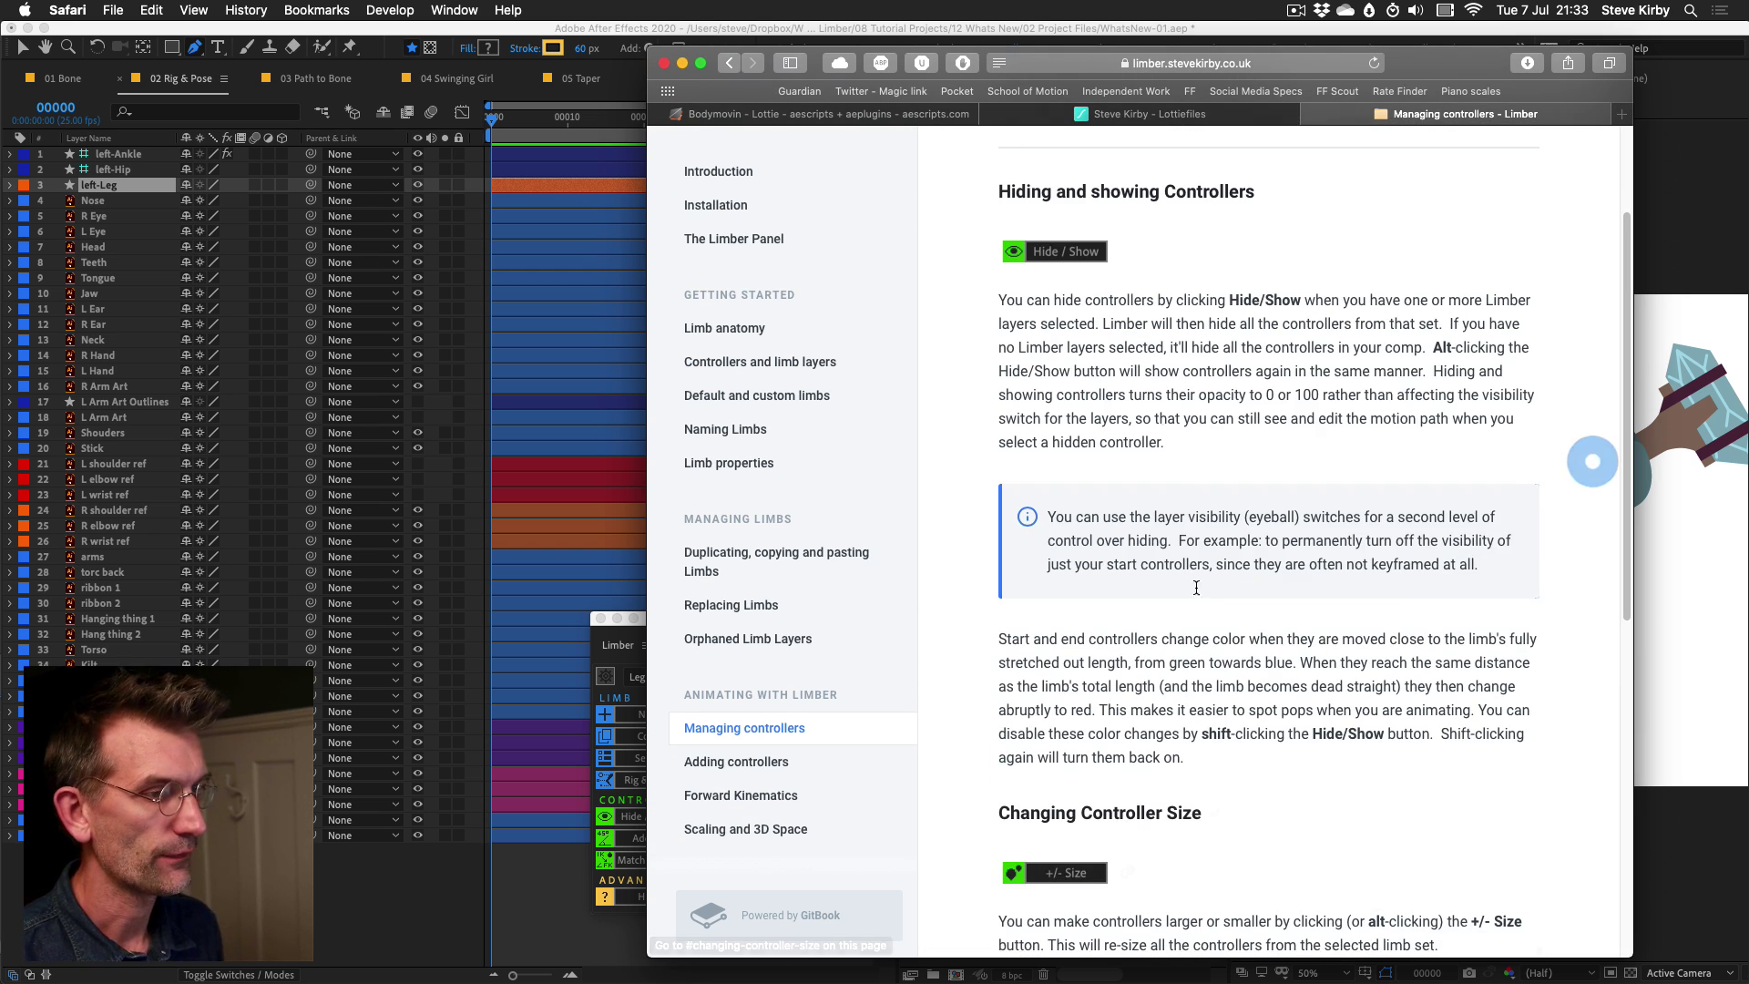
{"action": "left_click", "coordinate": [740, 764]}
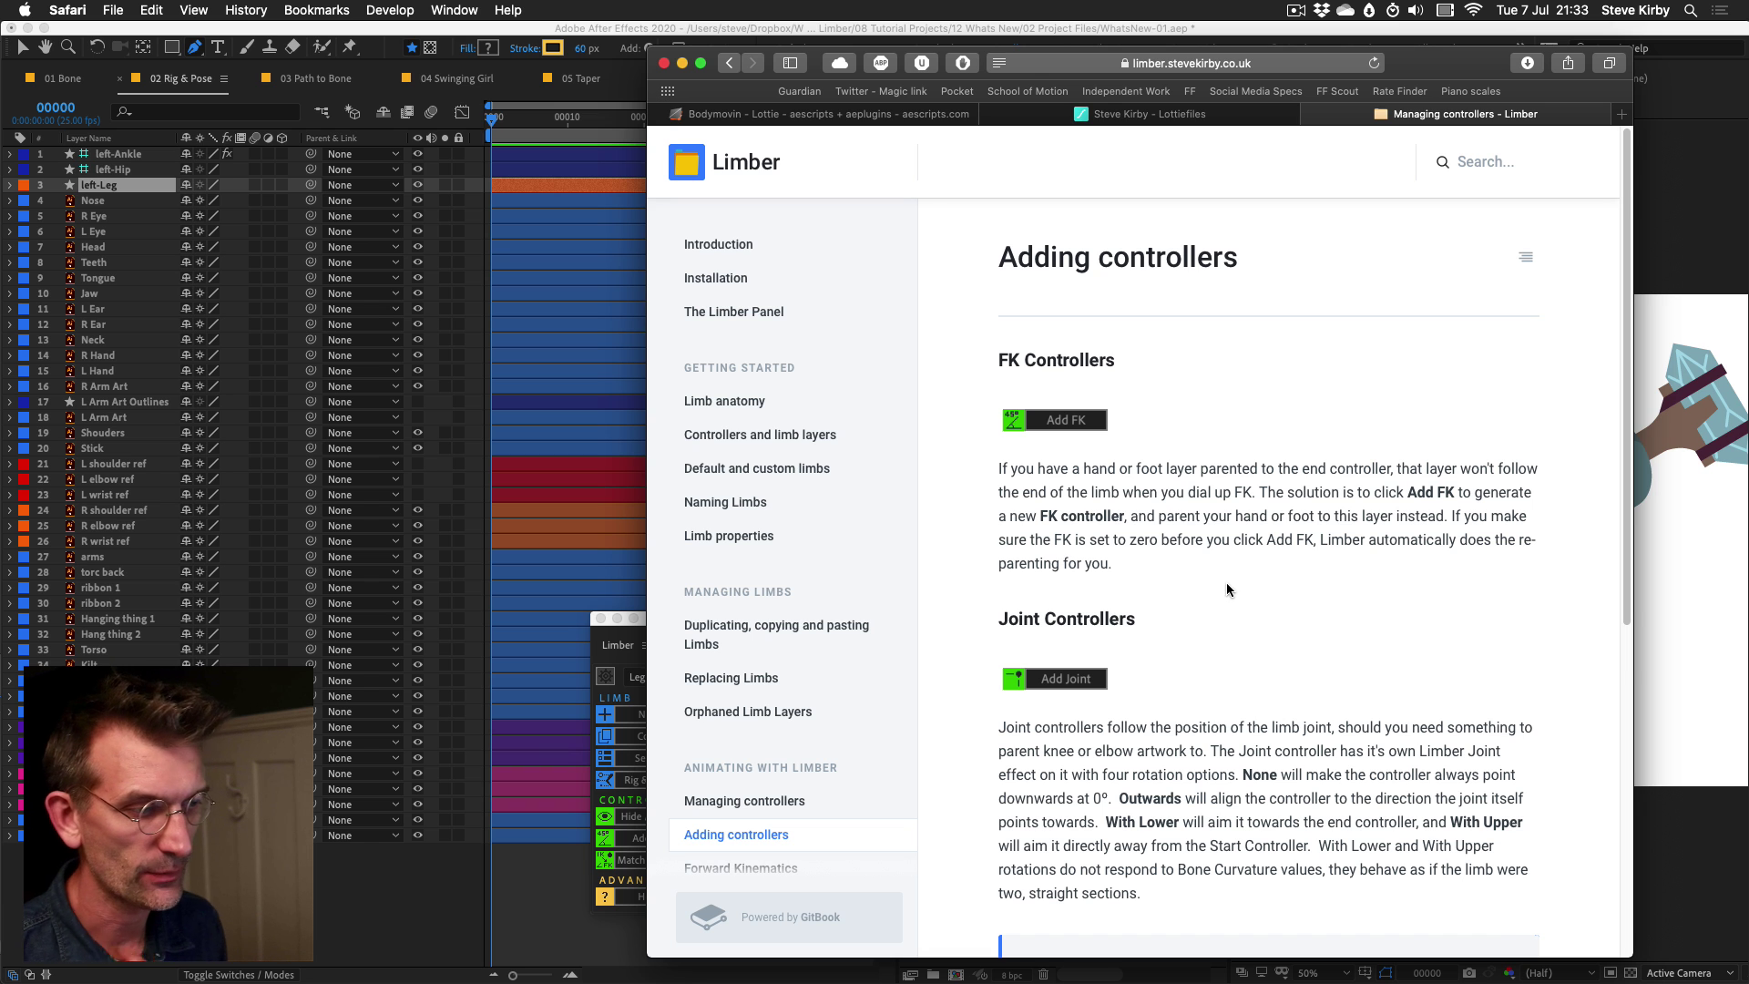
{"action": "left_click_drag", "start_coordinate": [1628, 342], "coordinate": [1629, 352]}
{"action": "scroll", "coordinate": [1627, 588], "scroll_direction": "up", "scroll_amount": 5}
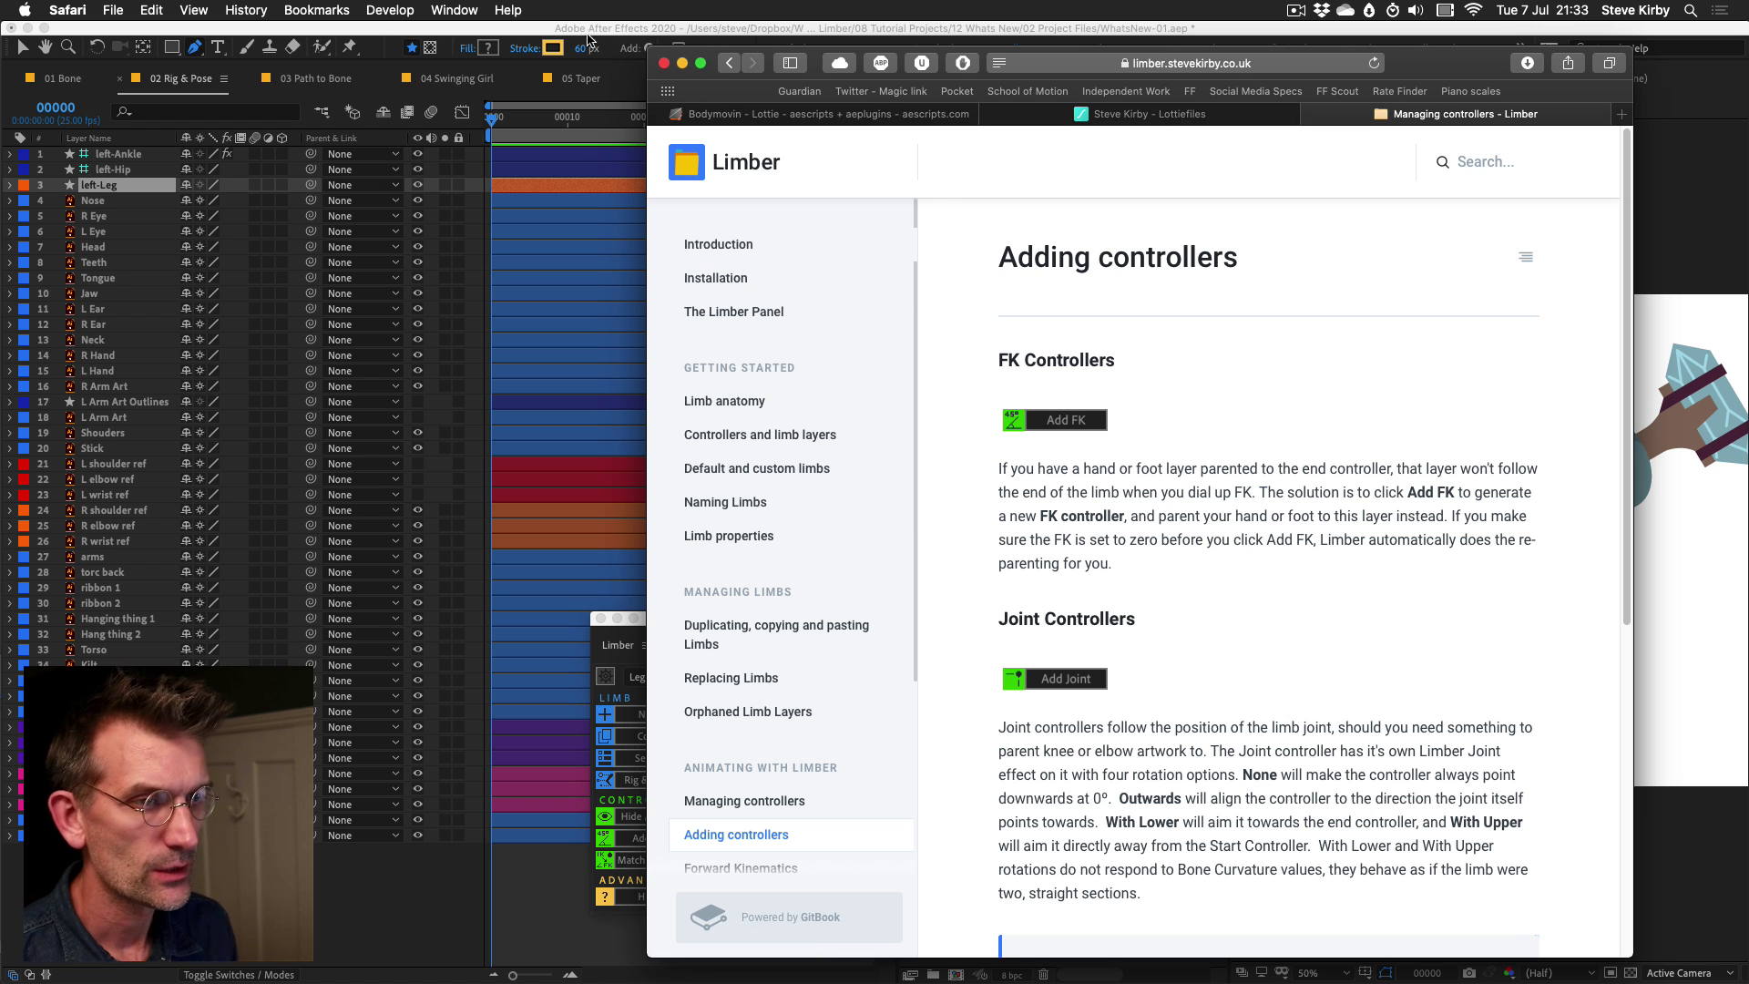
Return to After Effects and draw an open three-point stroked path with the Pen tool in the 03 Path to Bone composition.
{"action": "left_click", "coordinate": [605, 668]}
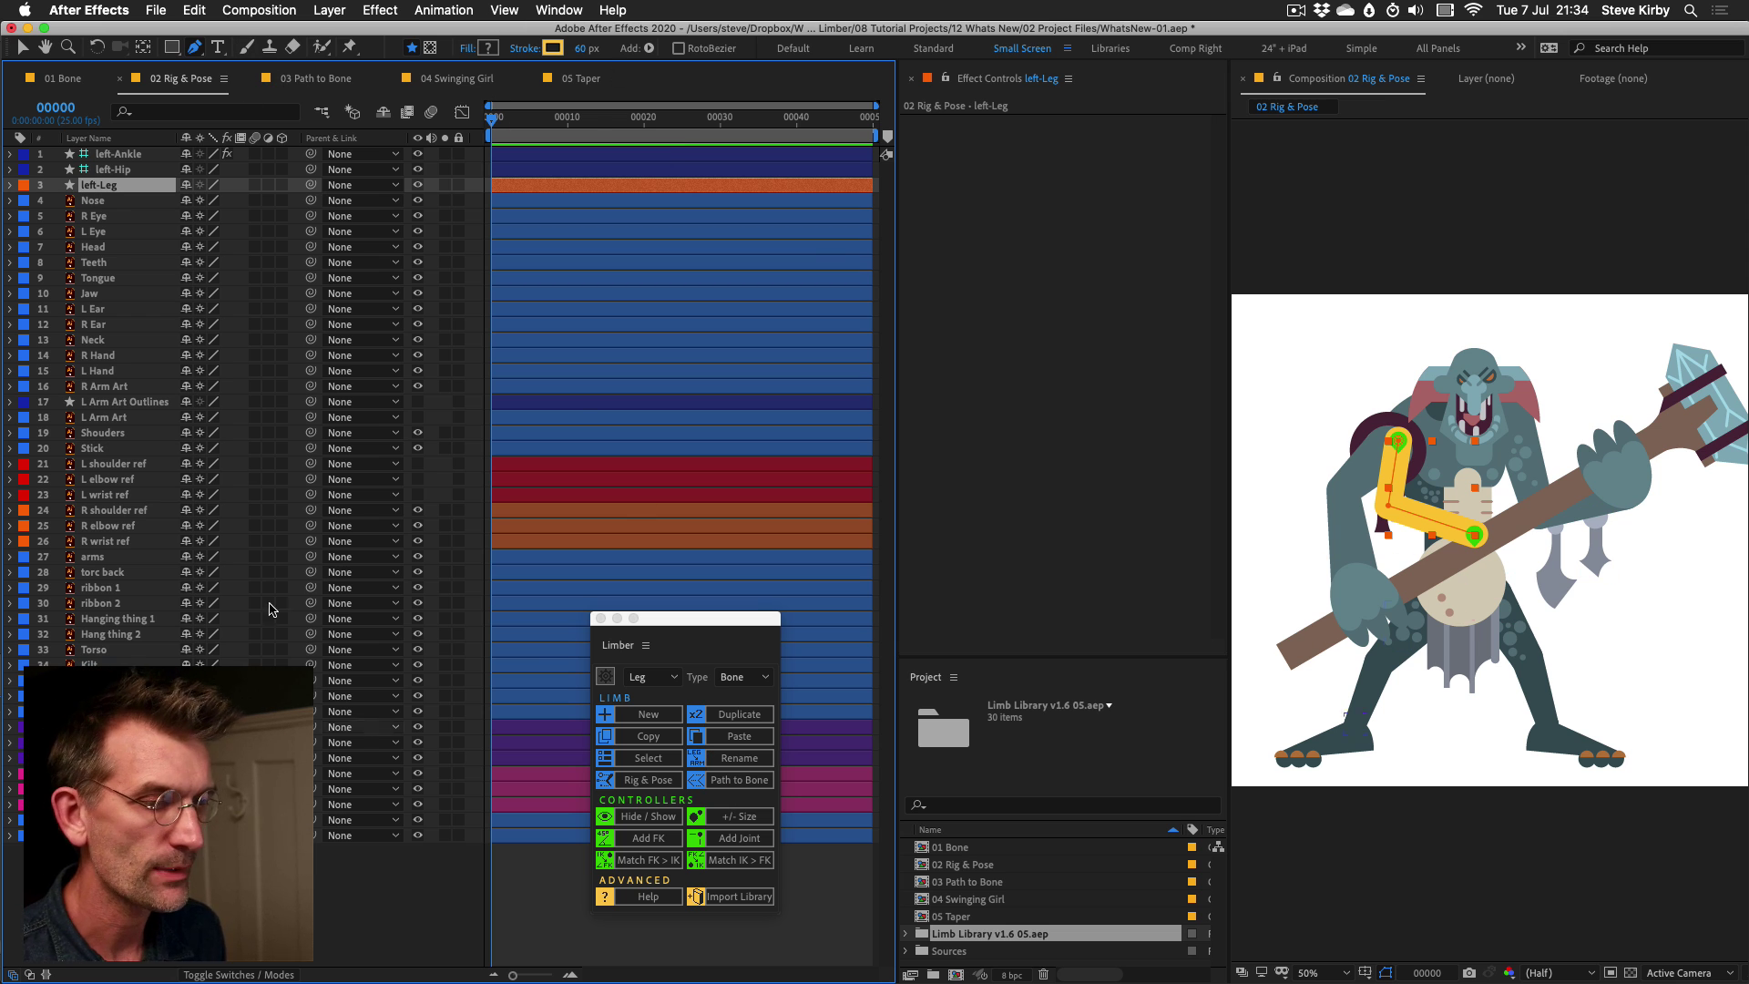
{"action": "left_click", "coordinate": [316, 79]}
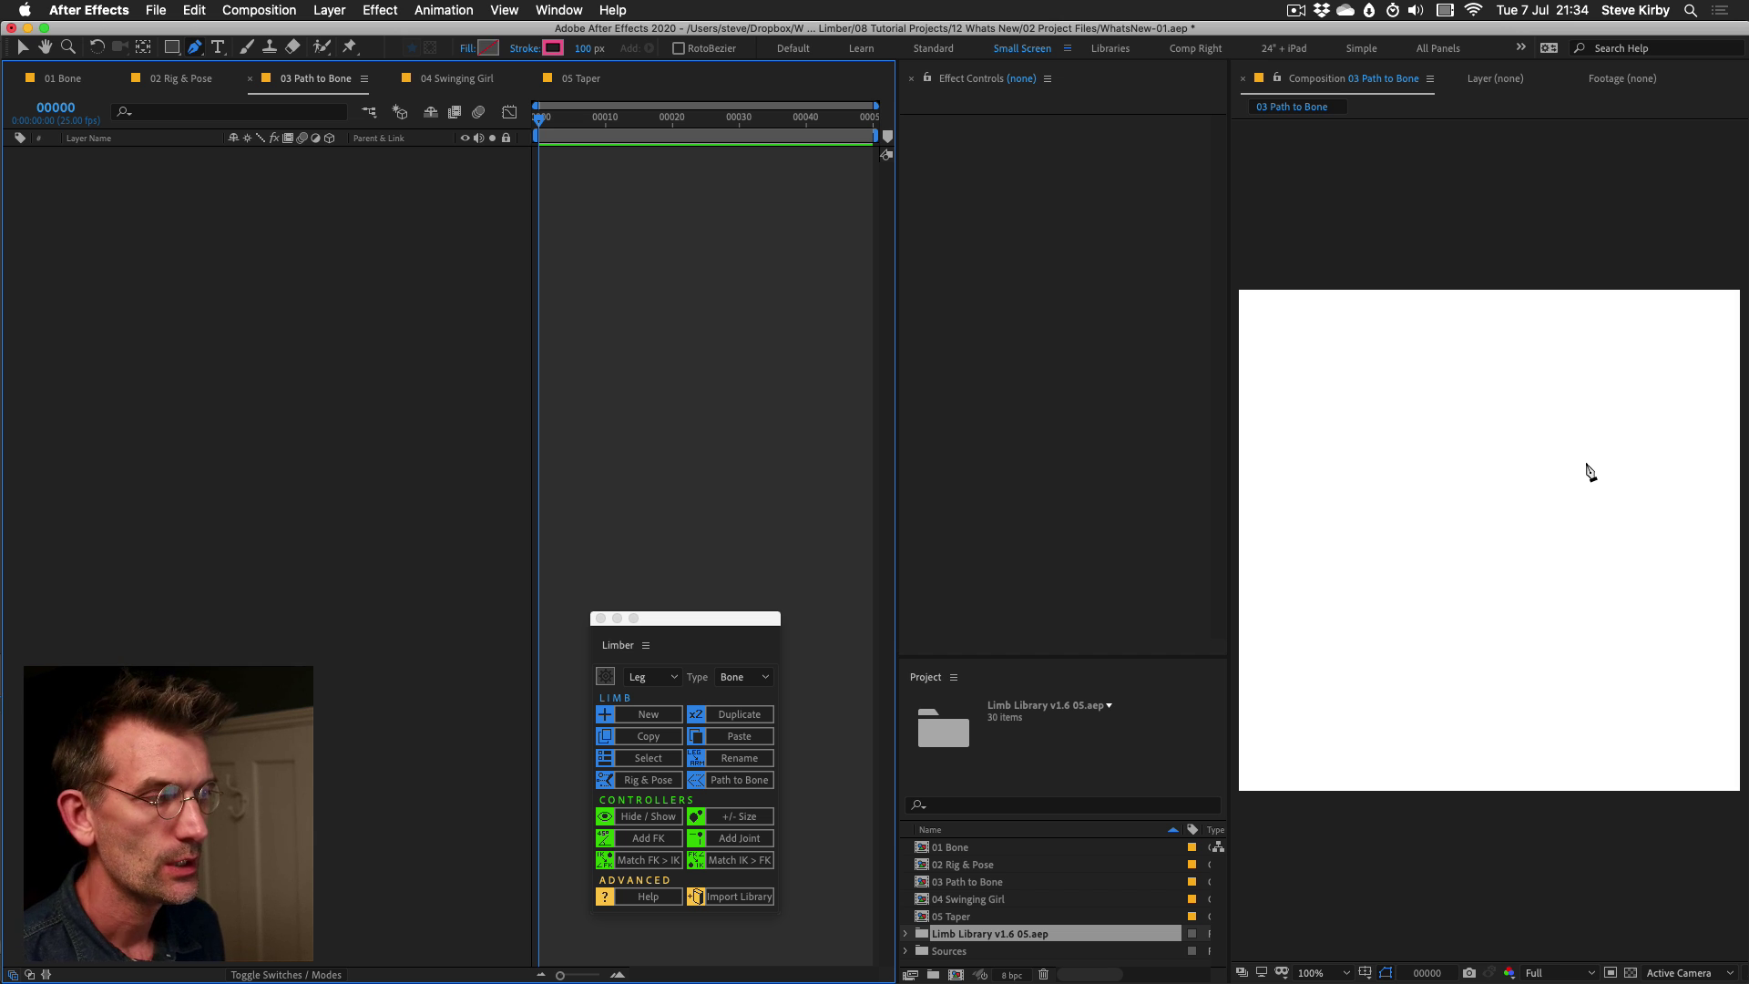
{"action": "left_click", "coordinate": [1644, 380]}
{"action": "left_click", "coordinate": [1614, 670]}
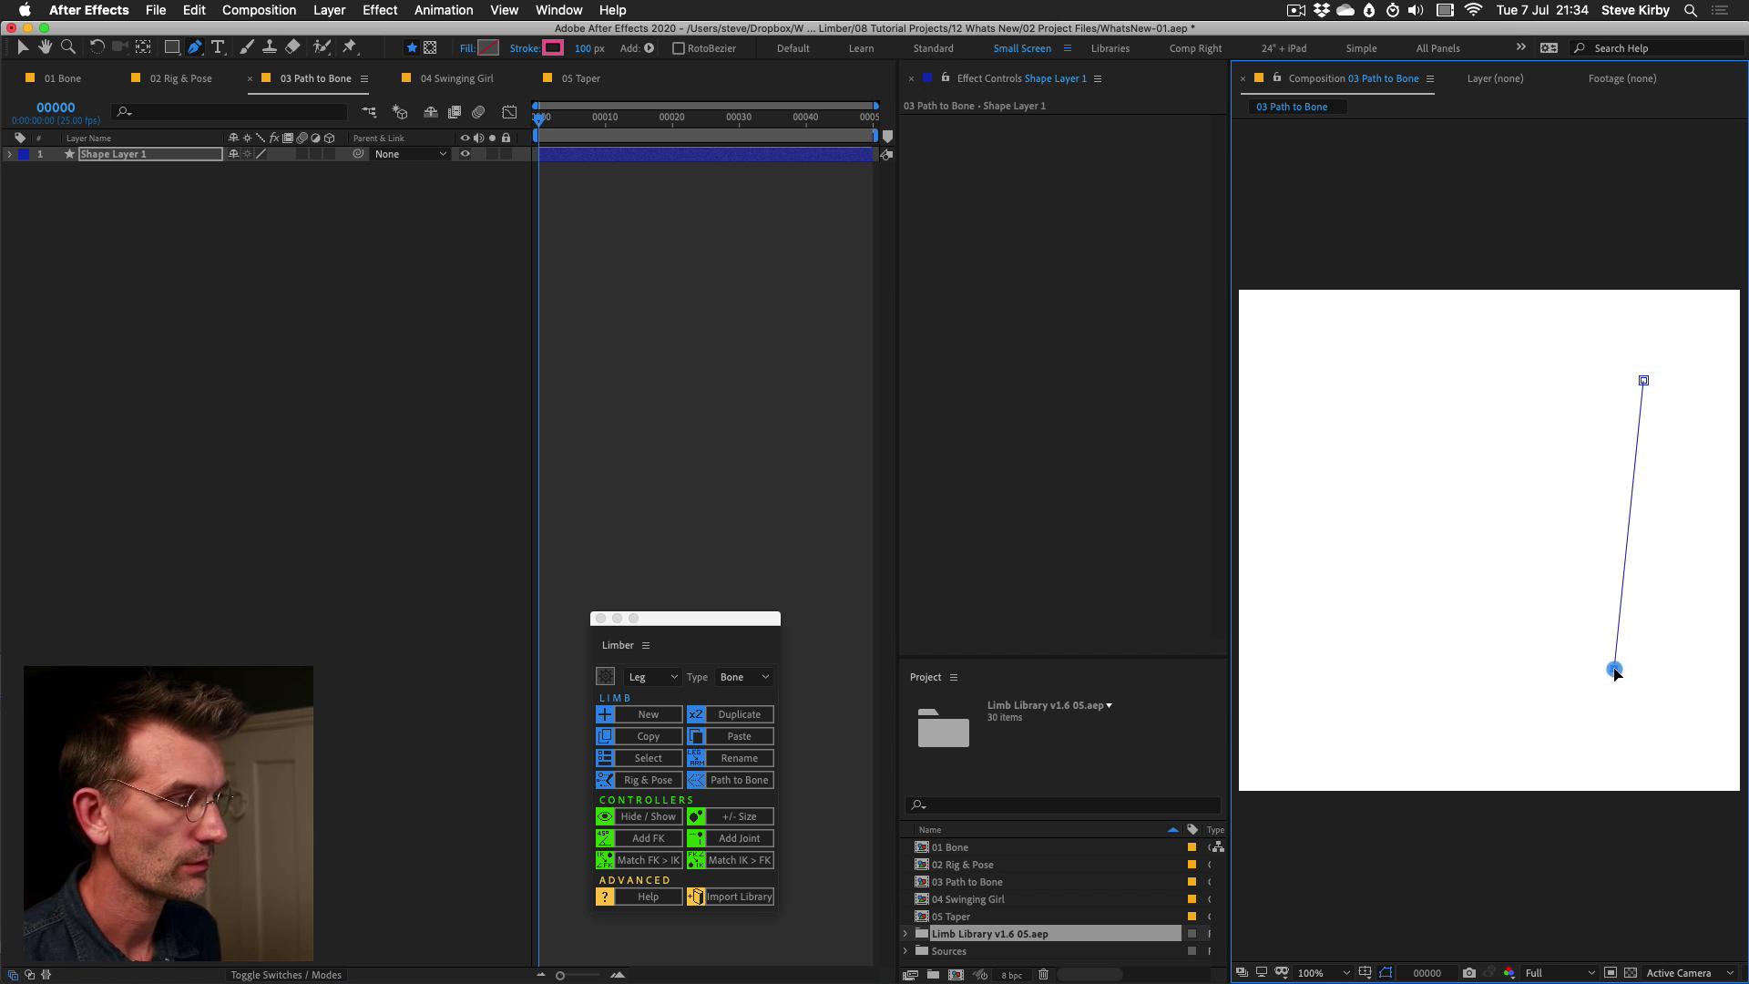
{"action": "left_click", "coordinate": [1311, 512]}
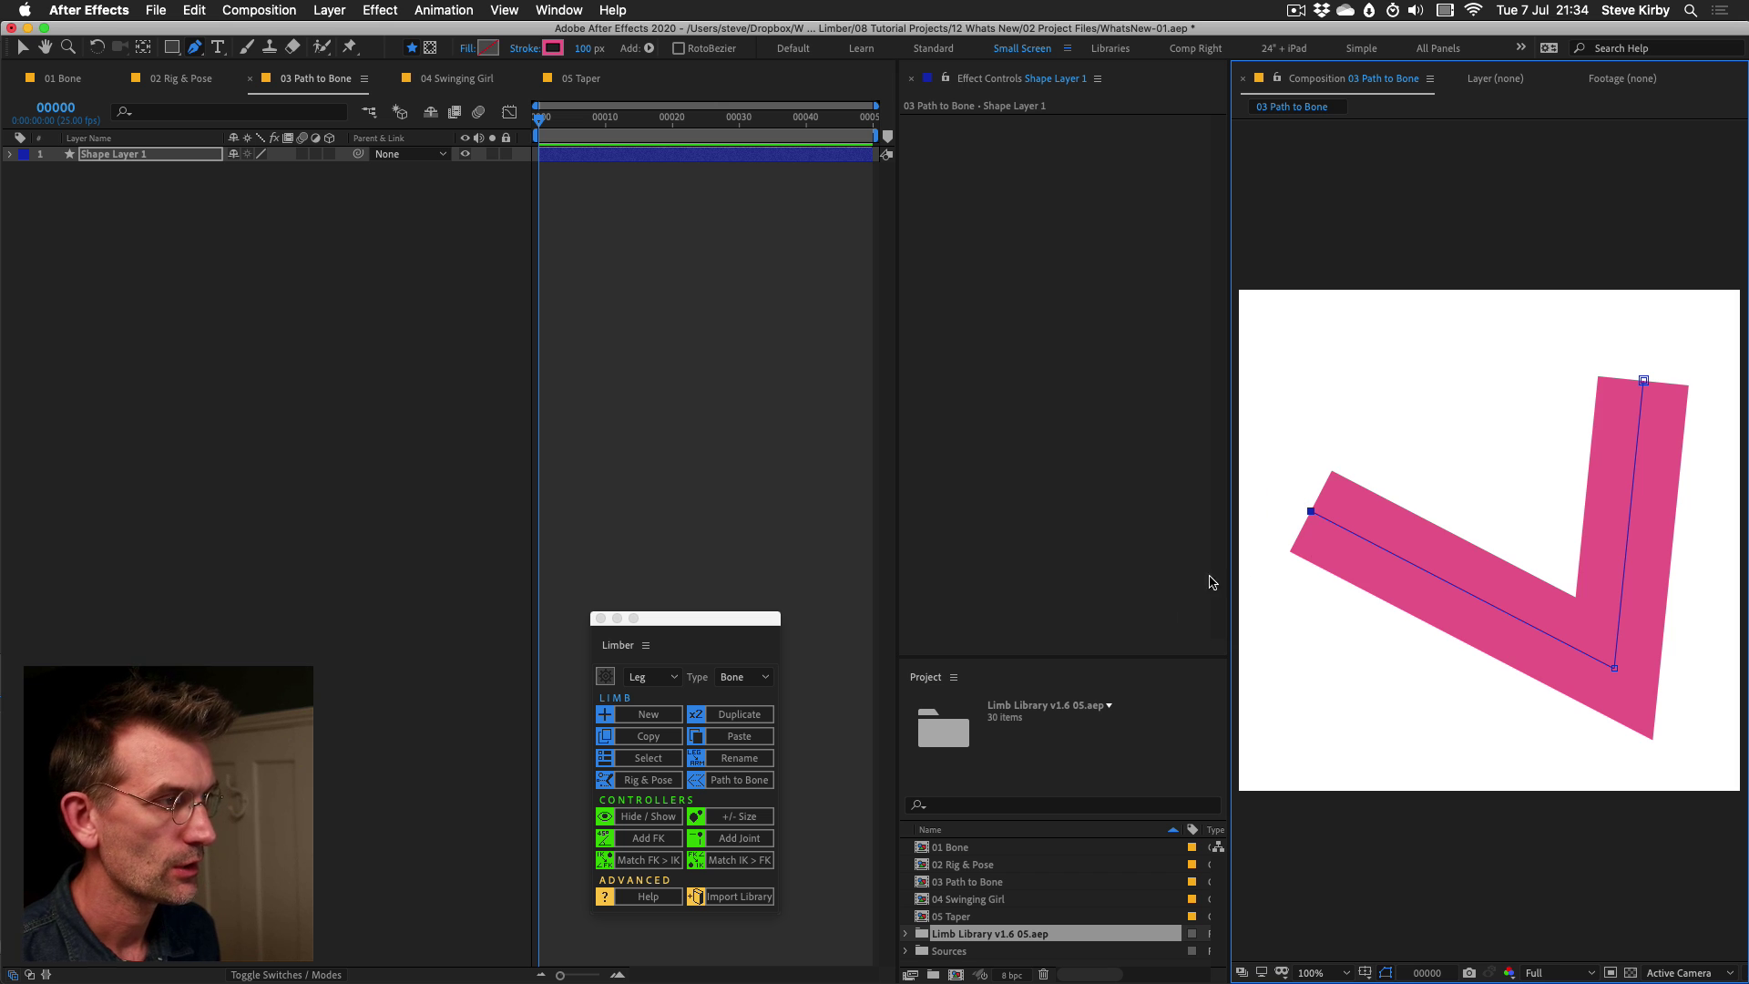
Convert the drawn path to a Bone limb named left, and move its left-Ankle controller inward to bend it.
{"action": "left_click", "coordinate": [737, 780]}
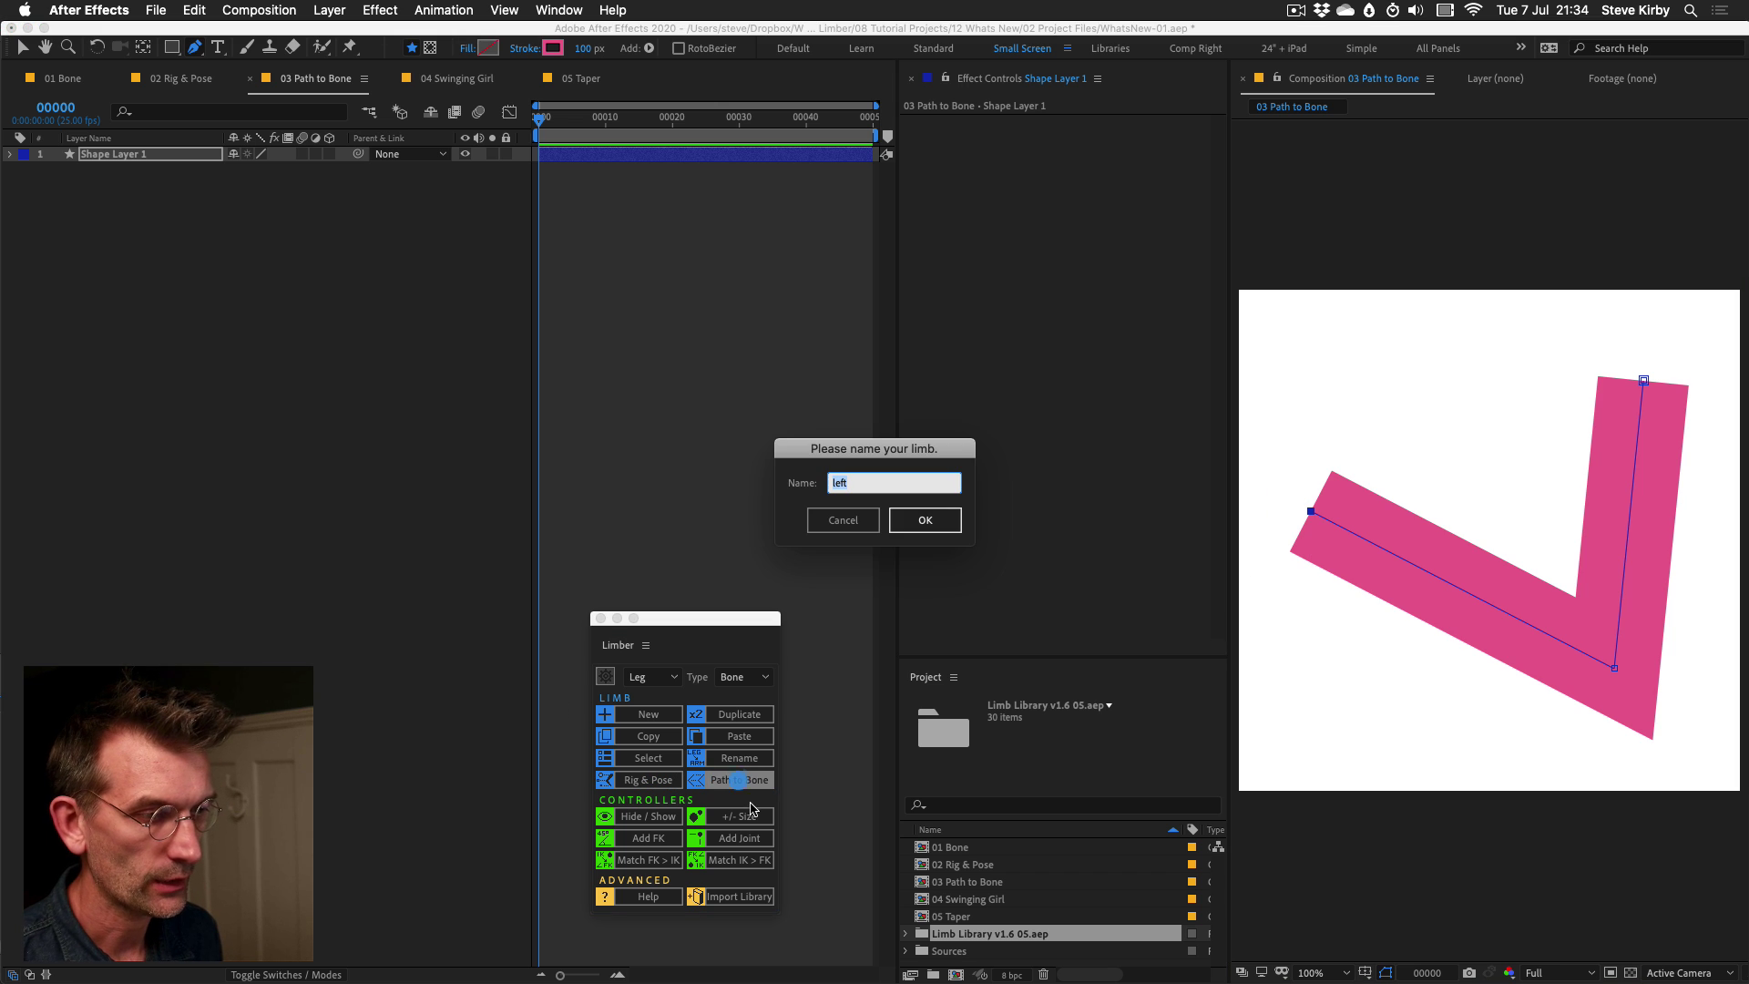
{"action": "left_click", "coordinate": [925, 520]}
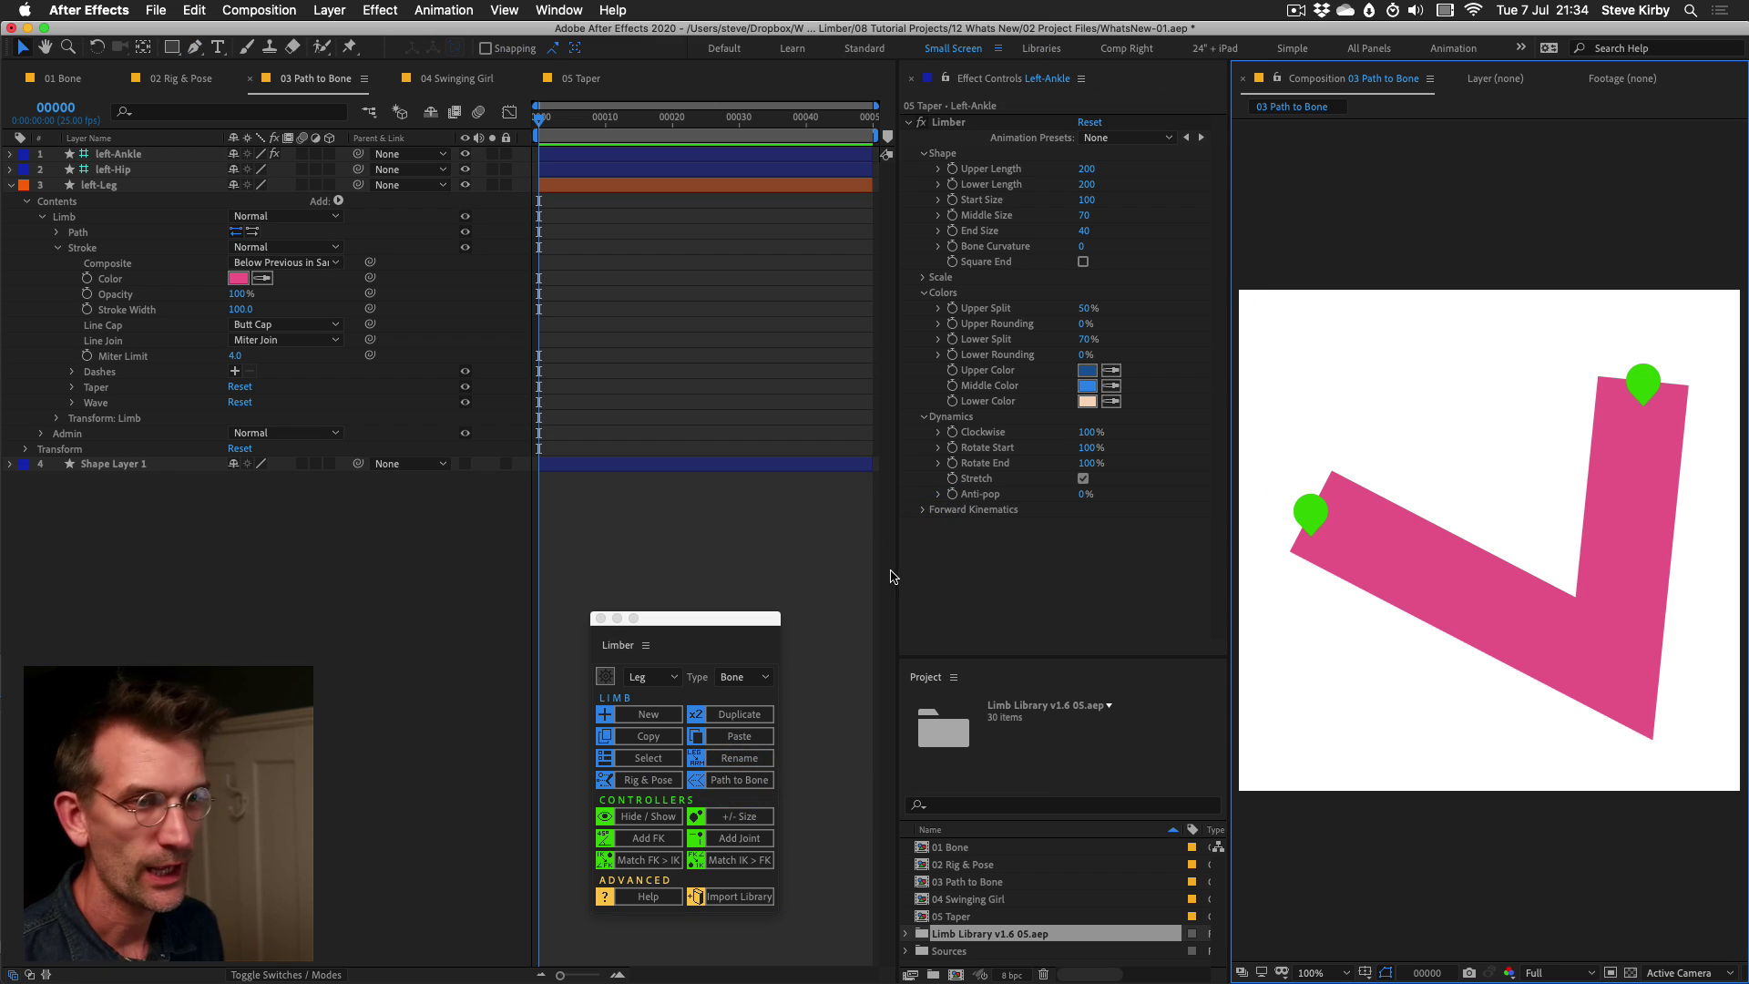
{"action": "left_click_drag", "start_coordinate": [1307, 513], "coordinate": [1397, 514]}
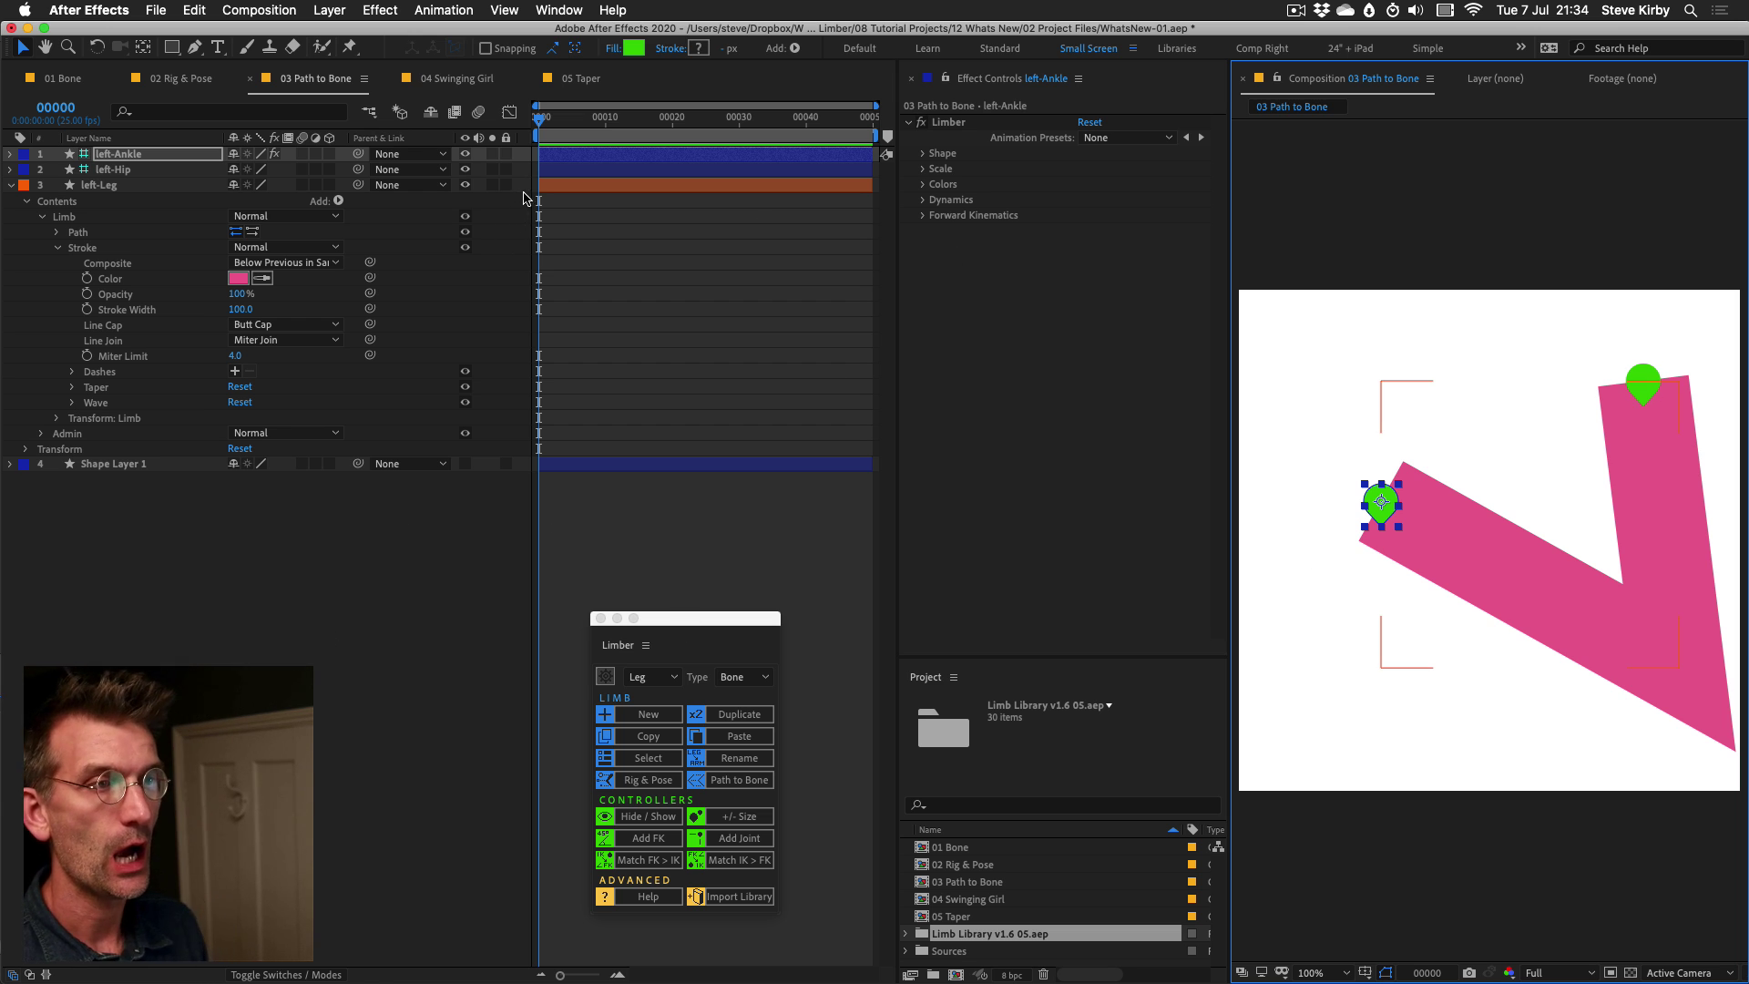
Open the 04 Swinging Girl composition and preview its animation.
{"action": "left_click", "coordinate": [443, 80]}
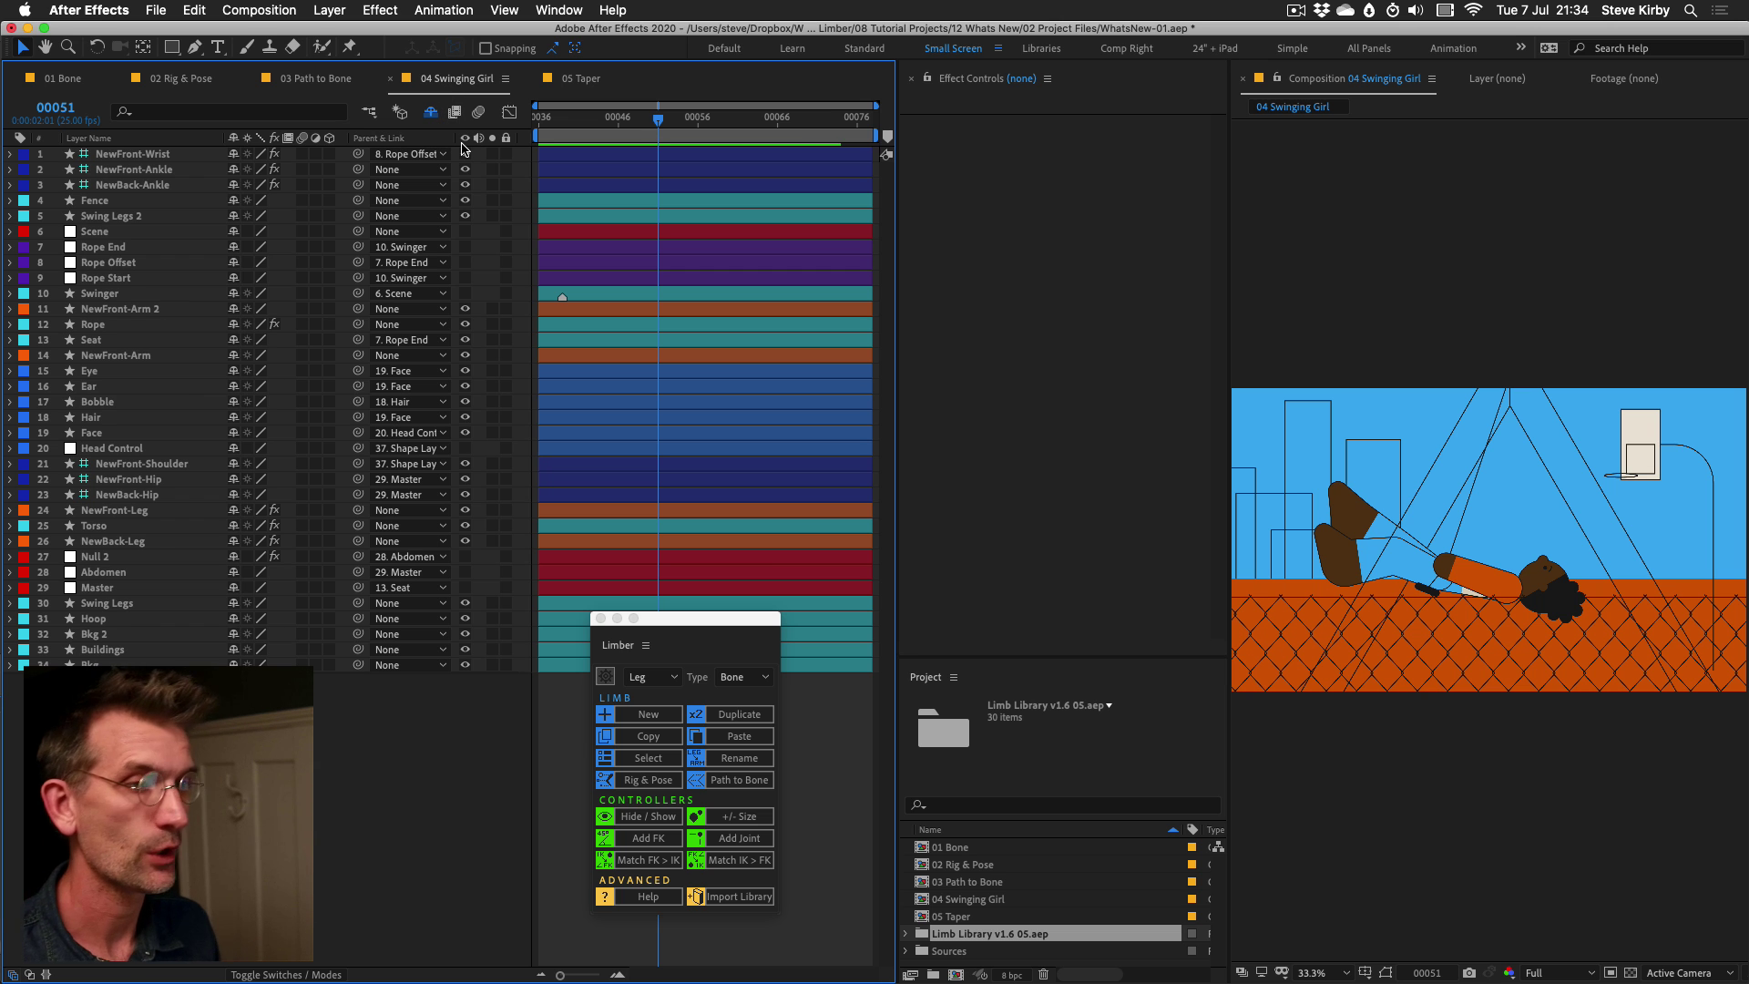
{"action": "key", "text": "0"}
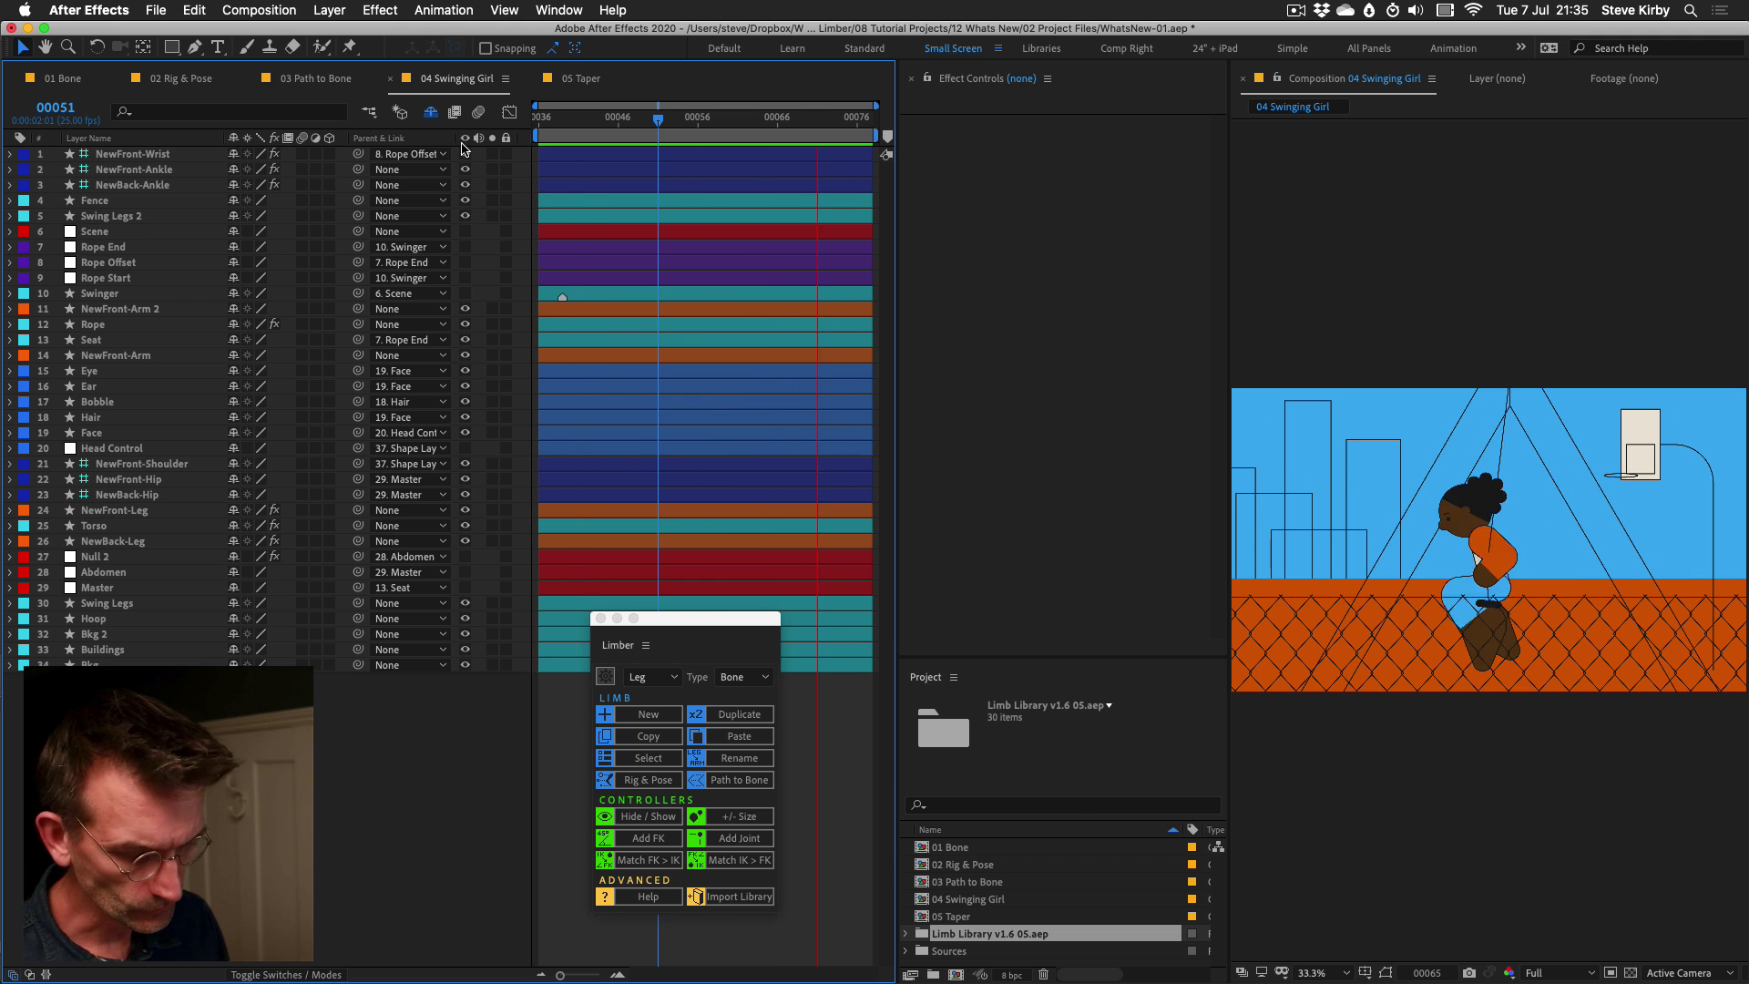
Switch to Safari and view the Bodymovin product page and the Swinging Girl animation on LottieFiles.
{"action": "key", "text": "super+Tab"}
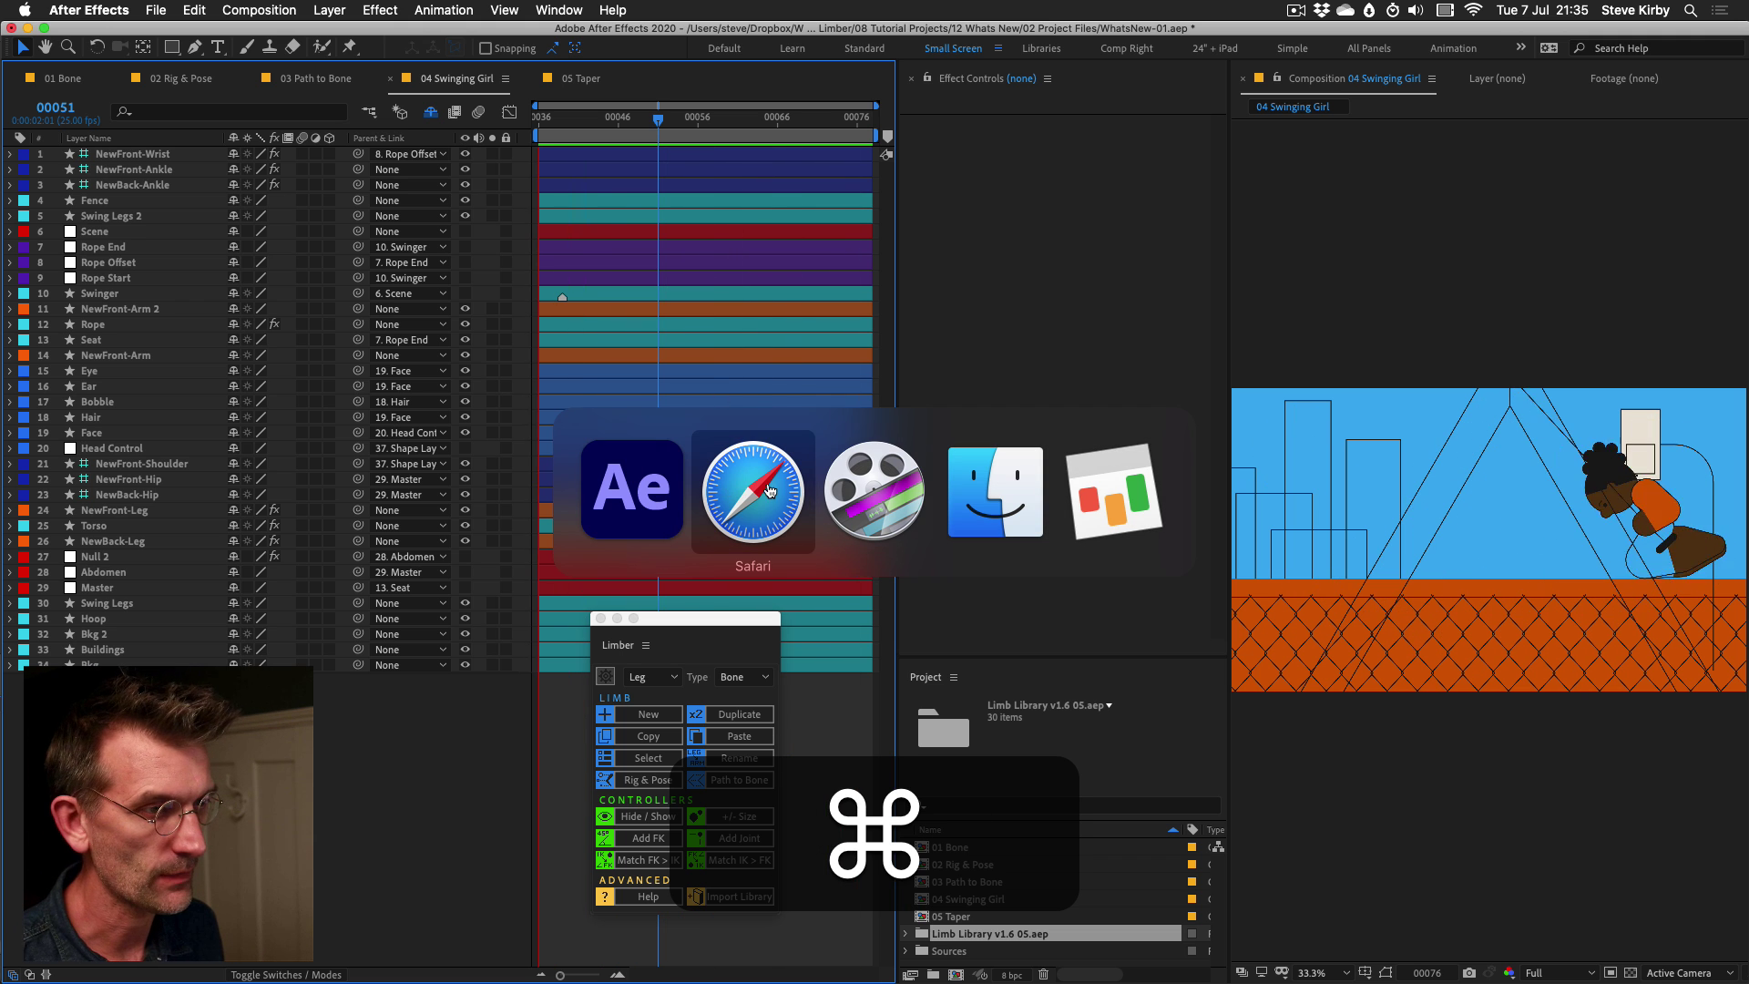
{"action": "left_click", "coordinate": [751, 504], "text": "super"}
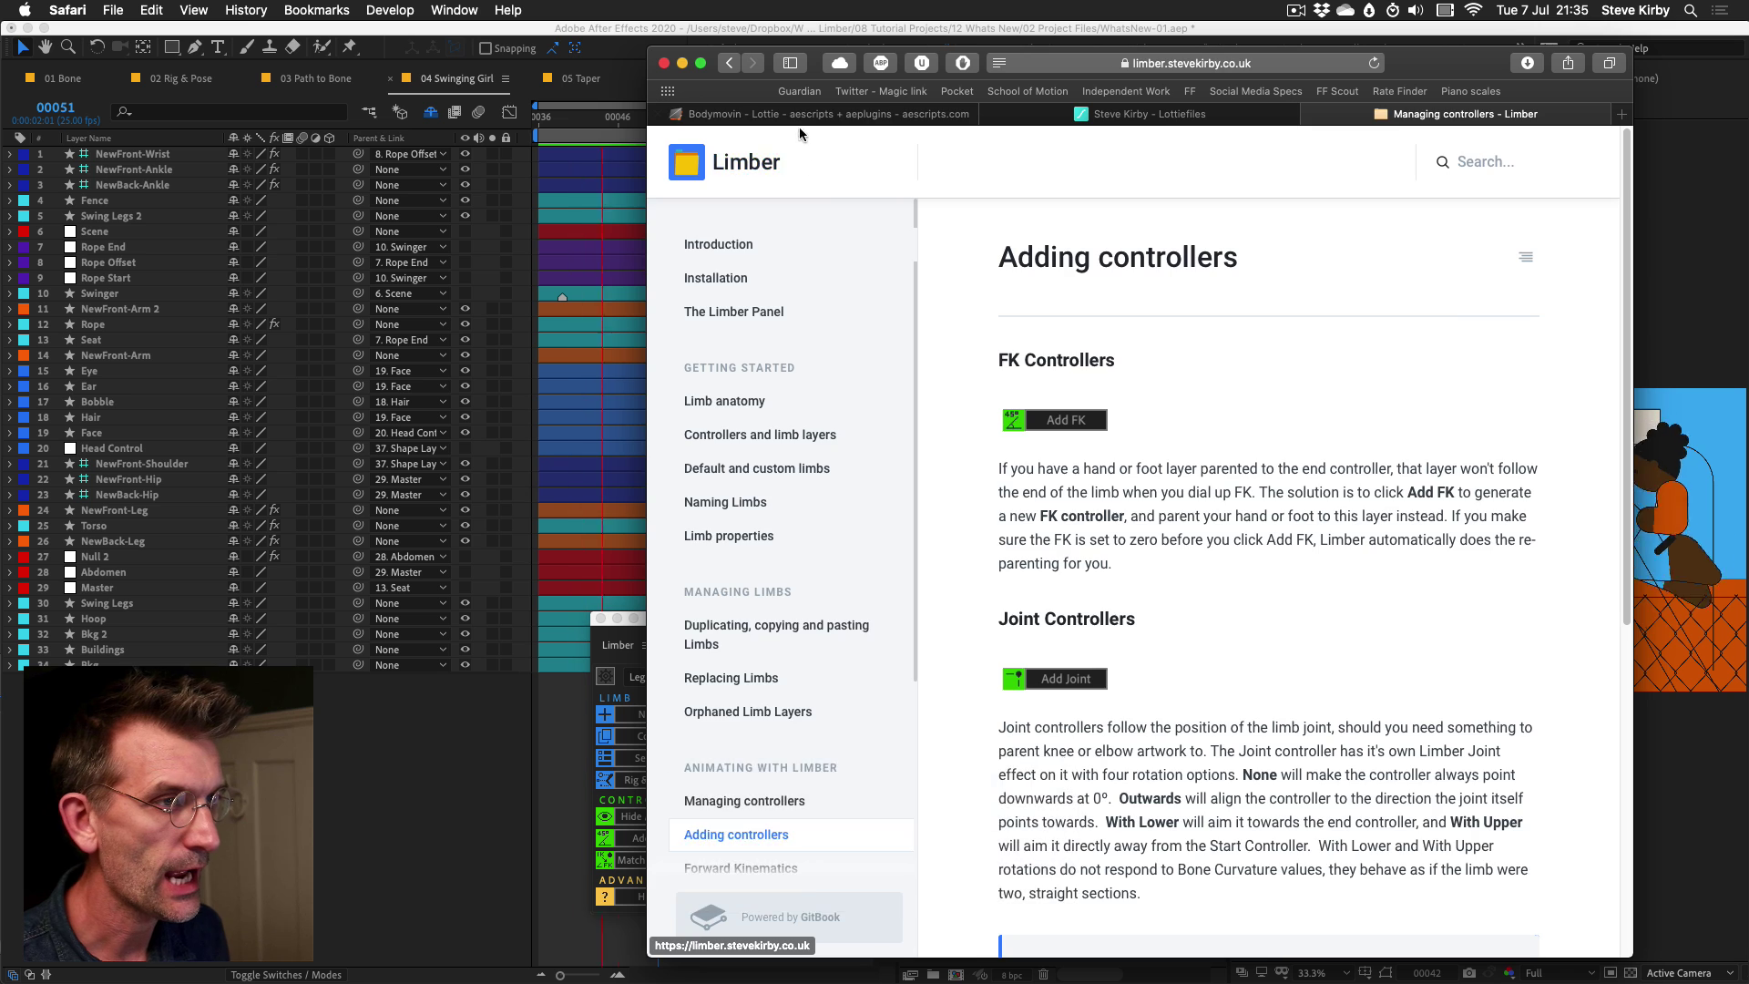
{"action": "left_click", "coordinate": [802, 113]}
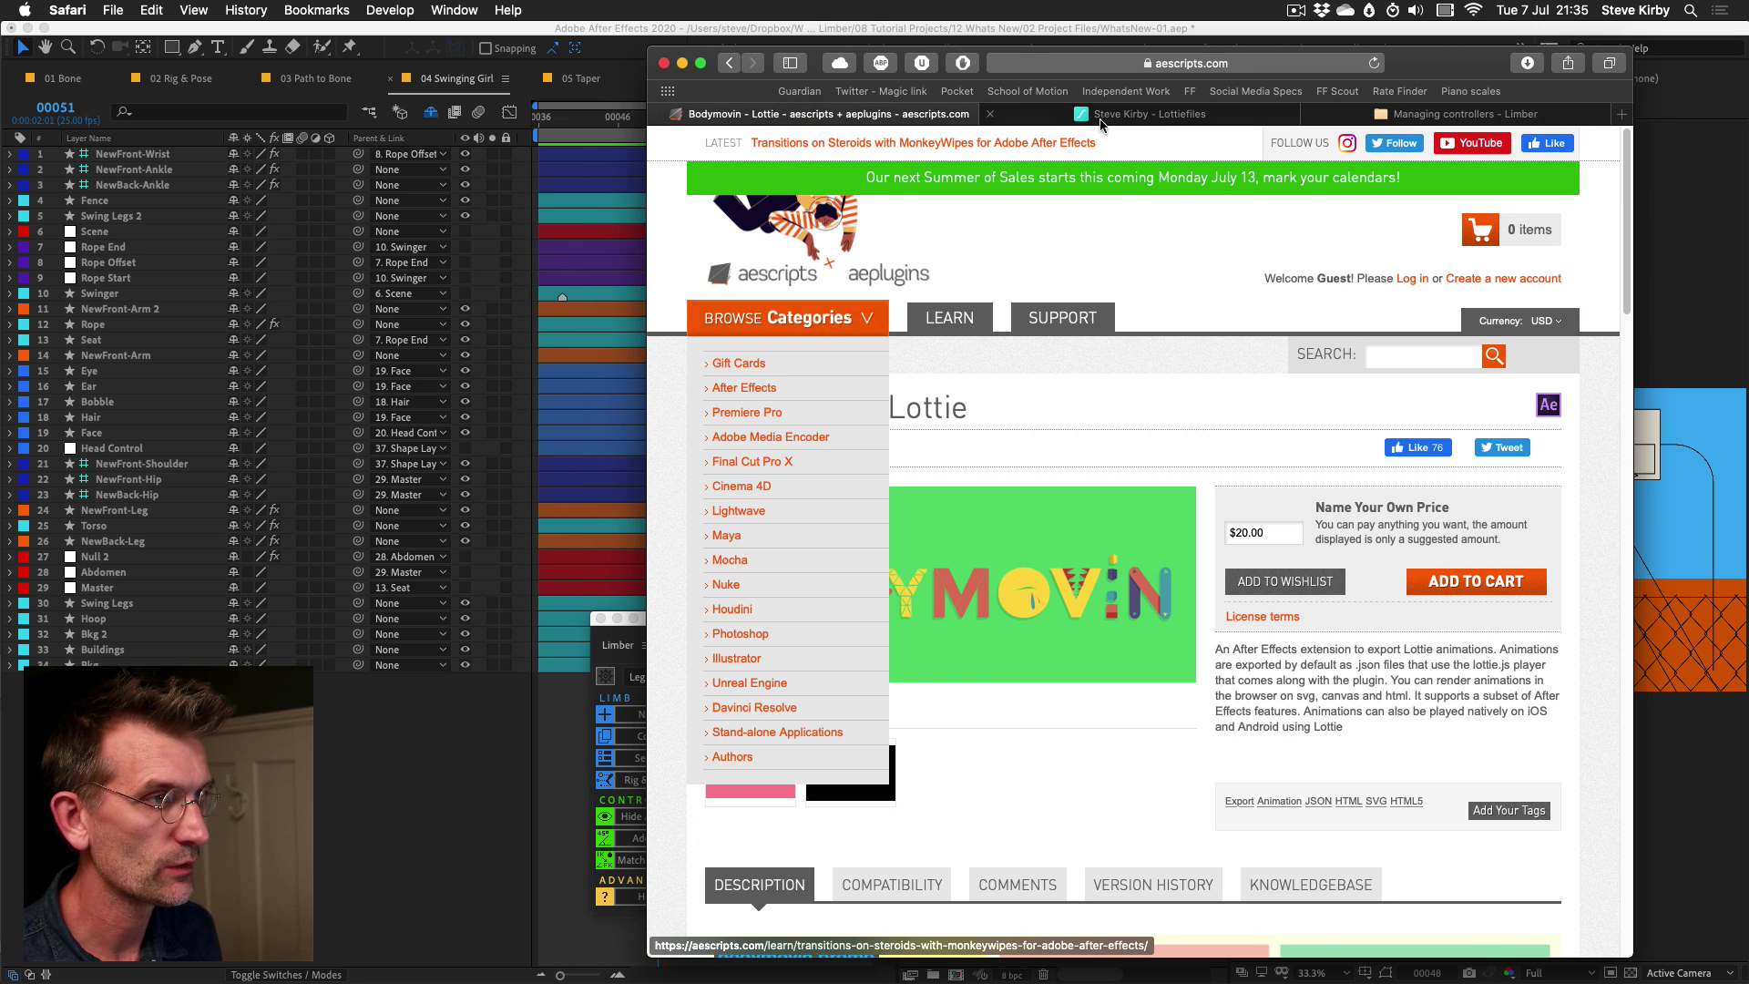
{"action": "left_click", "coordinate": [1148, 114]}
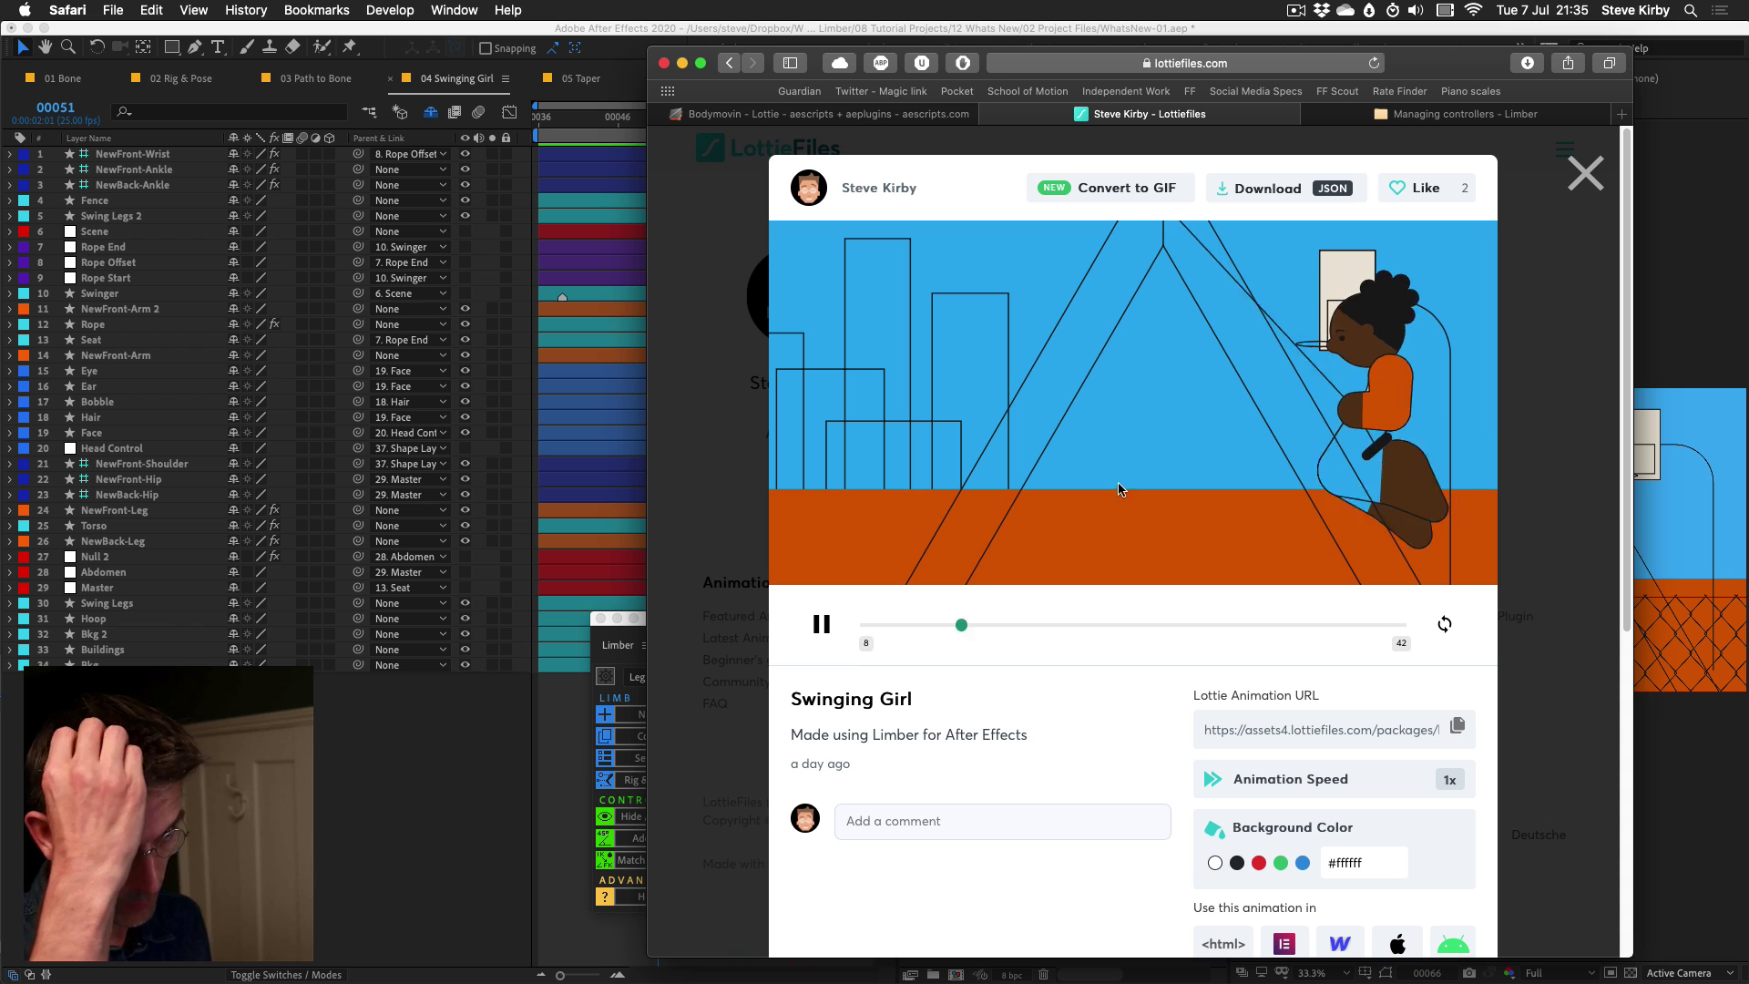
Return to After Effects, stop the preview and open the Bodymovin extension for the 04 Swinging Girl composition.
{"action": "key", "text": "super+Tab"}
{"action": "left_click", "coordinate": [559, 10]}
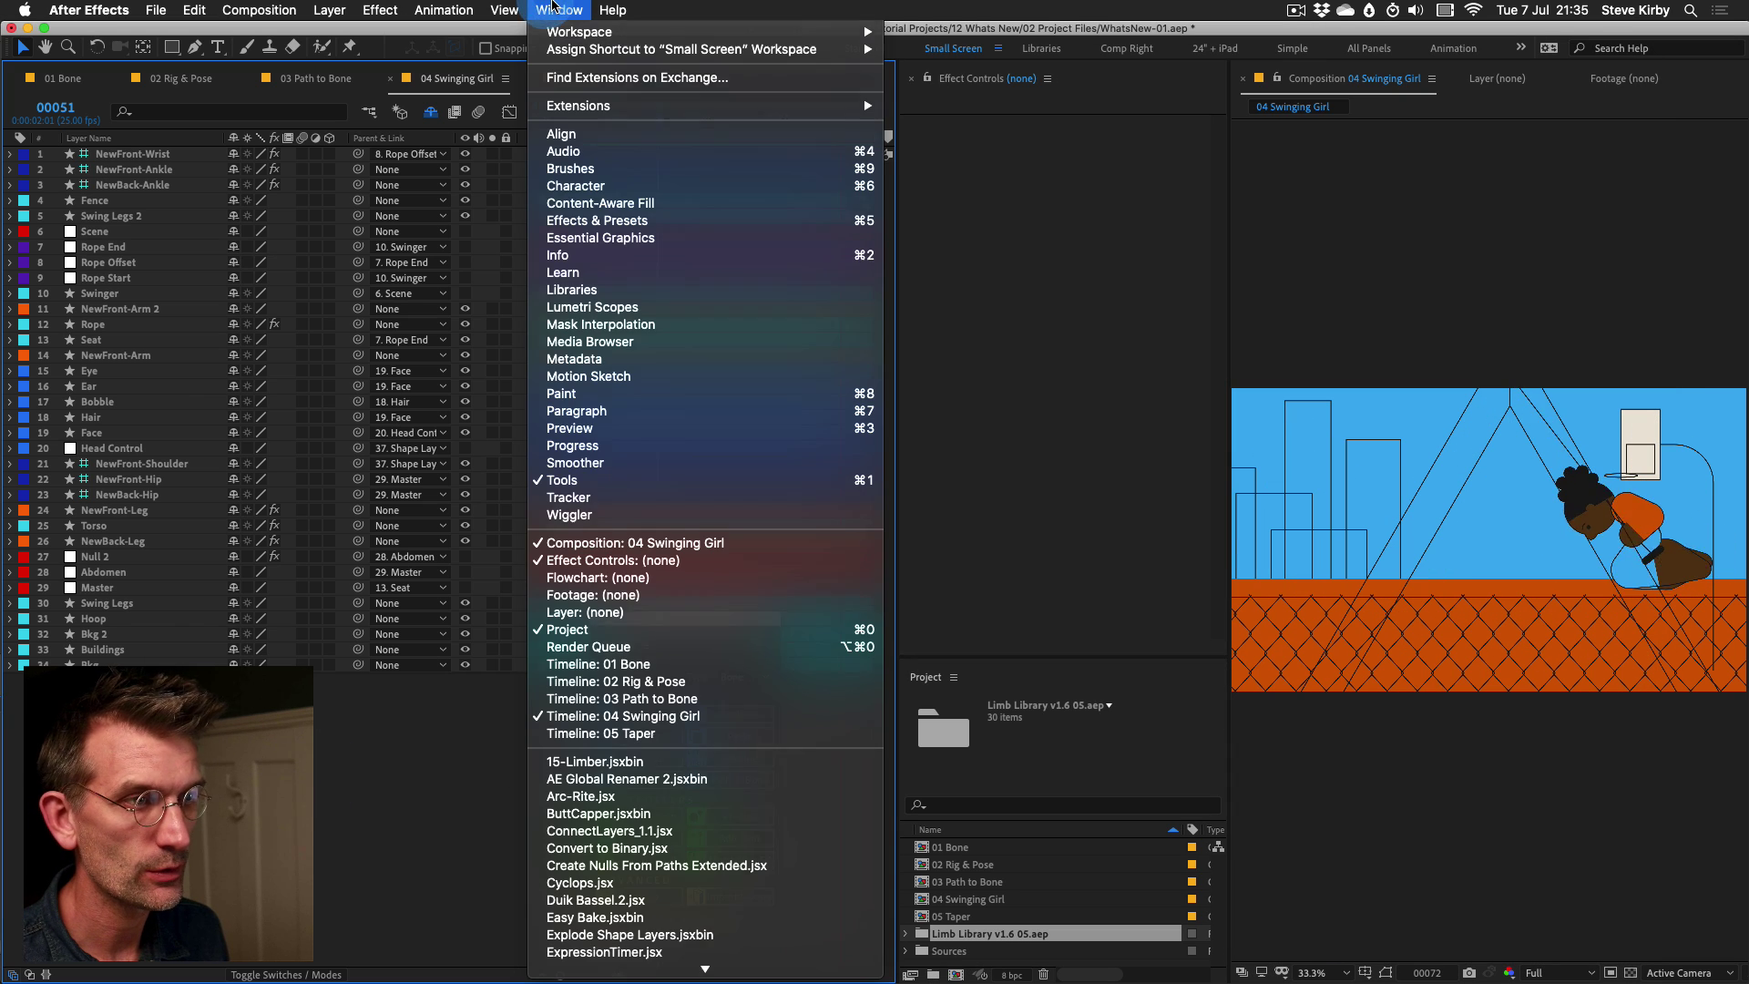
{"action": "left_click", "coordinate": [511, 444]}
{"action": "key", "text": "0"}
{"action": "left_click", "coordinate": [559, 10]}
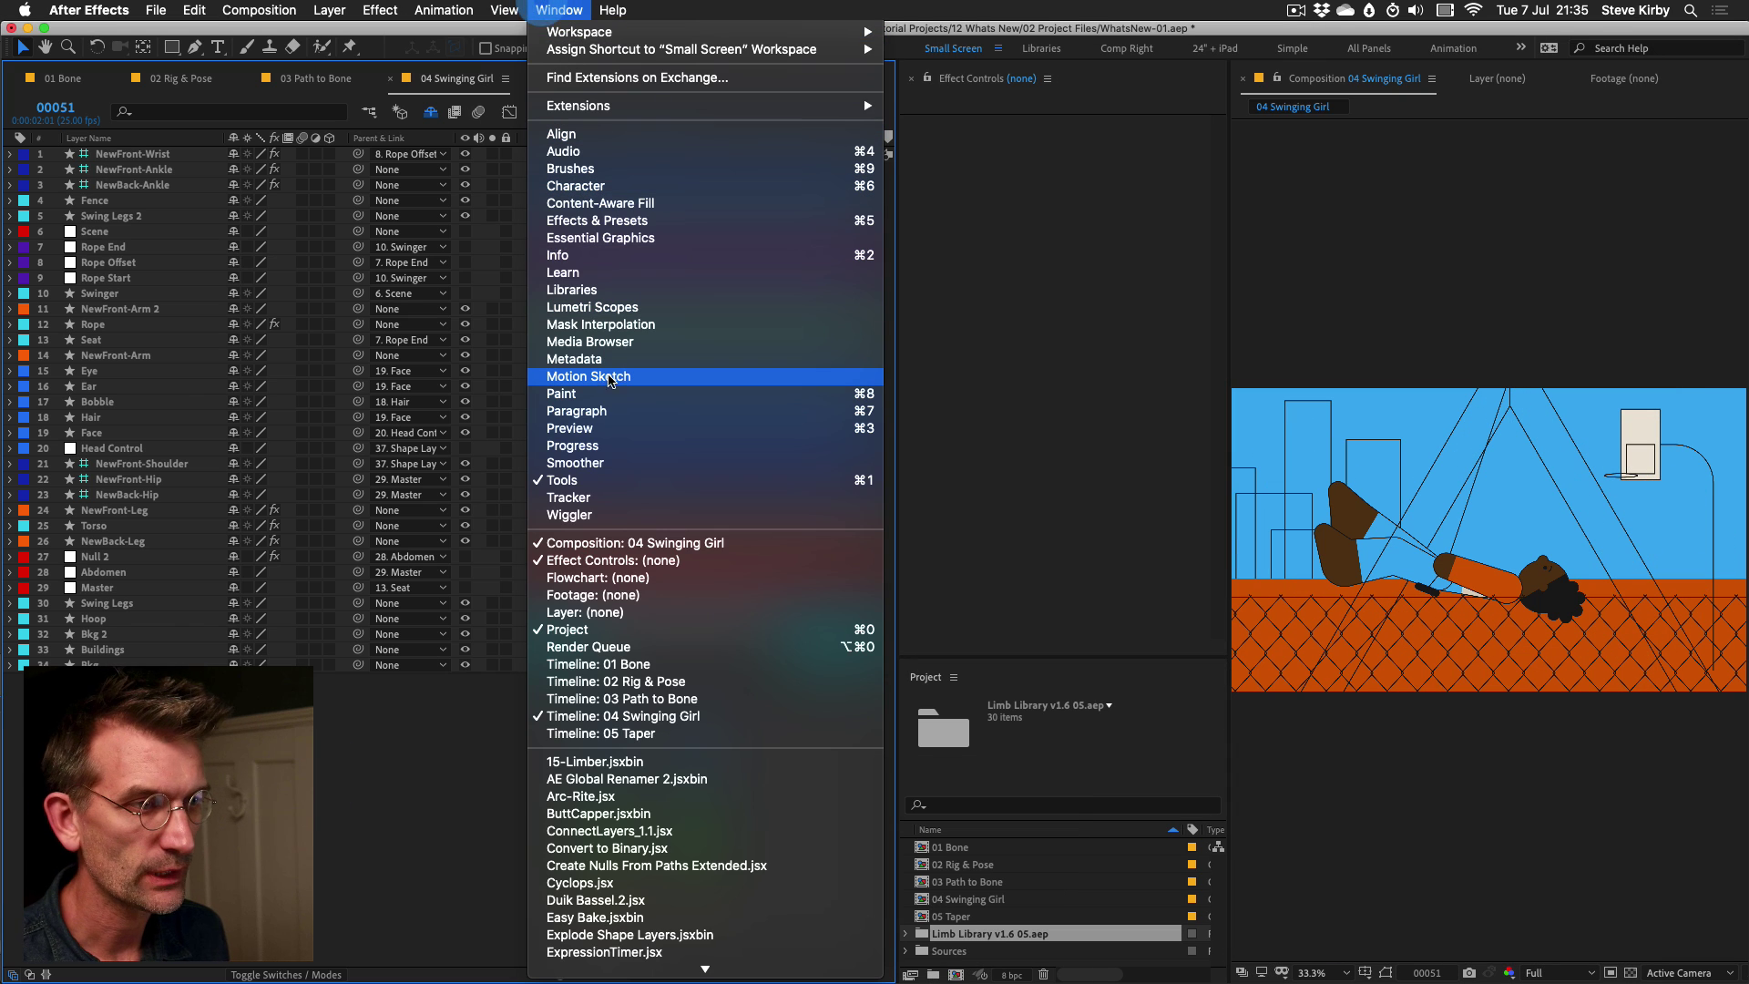
{"action": "mouse_move", "coordinate": [618, 107]}
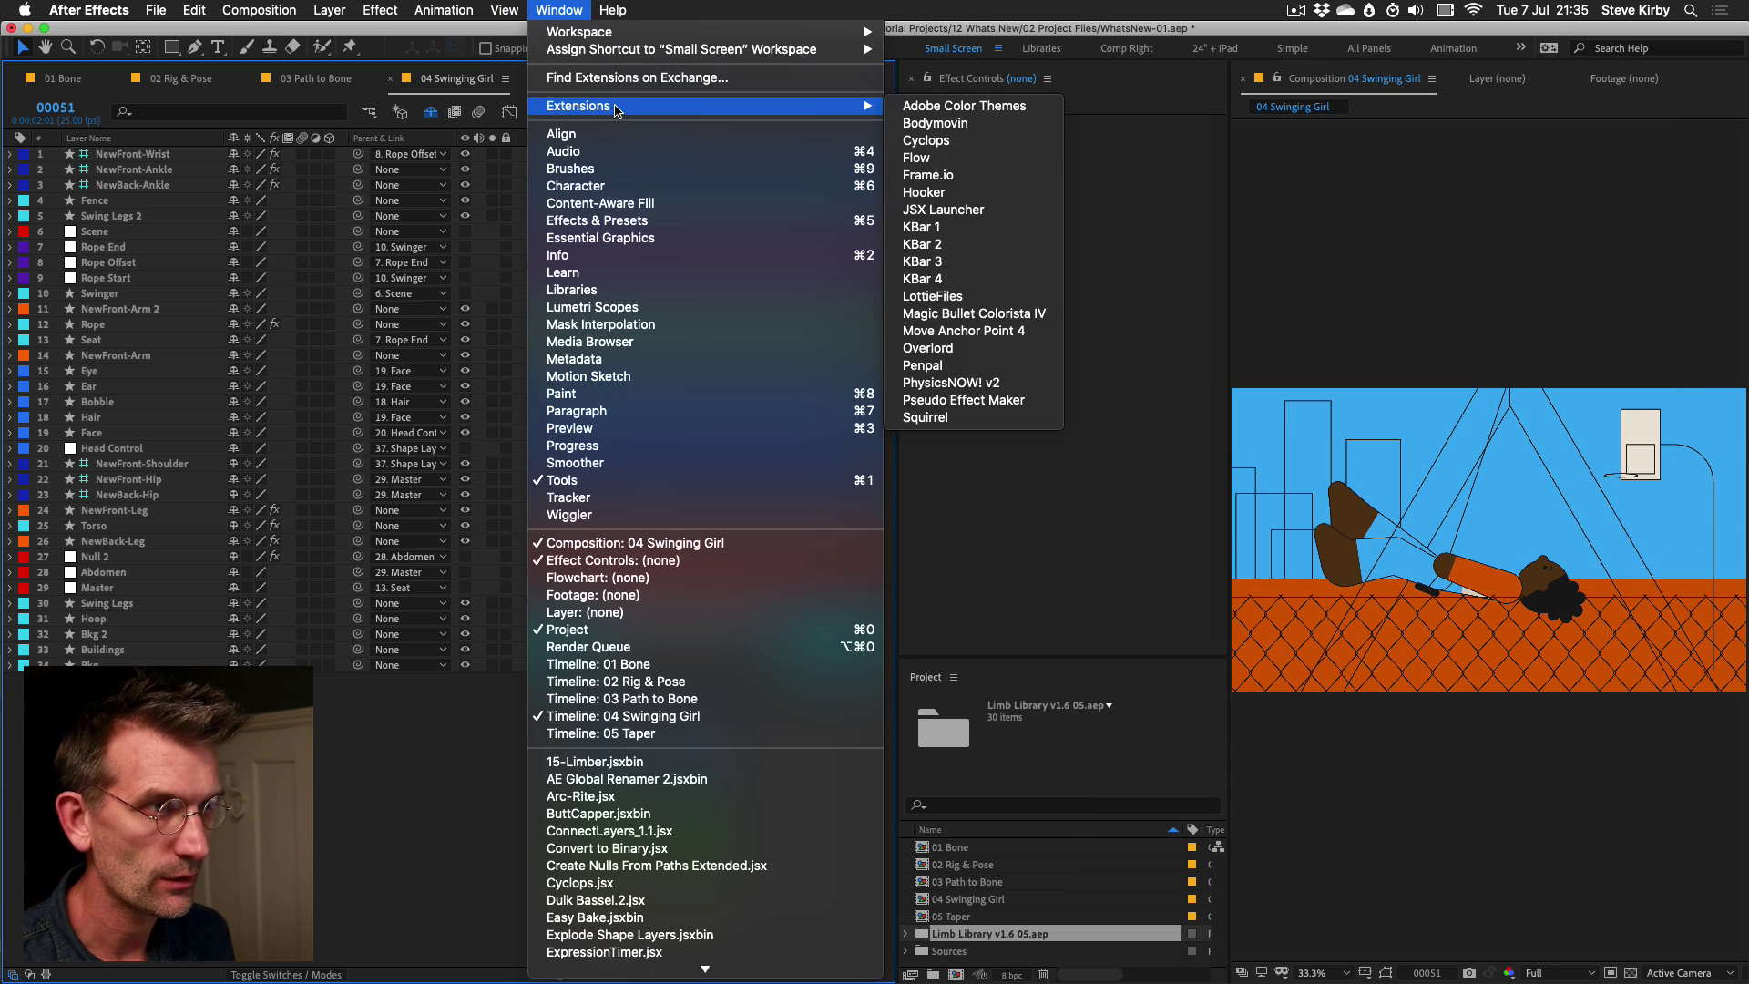
{"action": "left_click", "coordinate": [959, 124]}
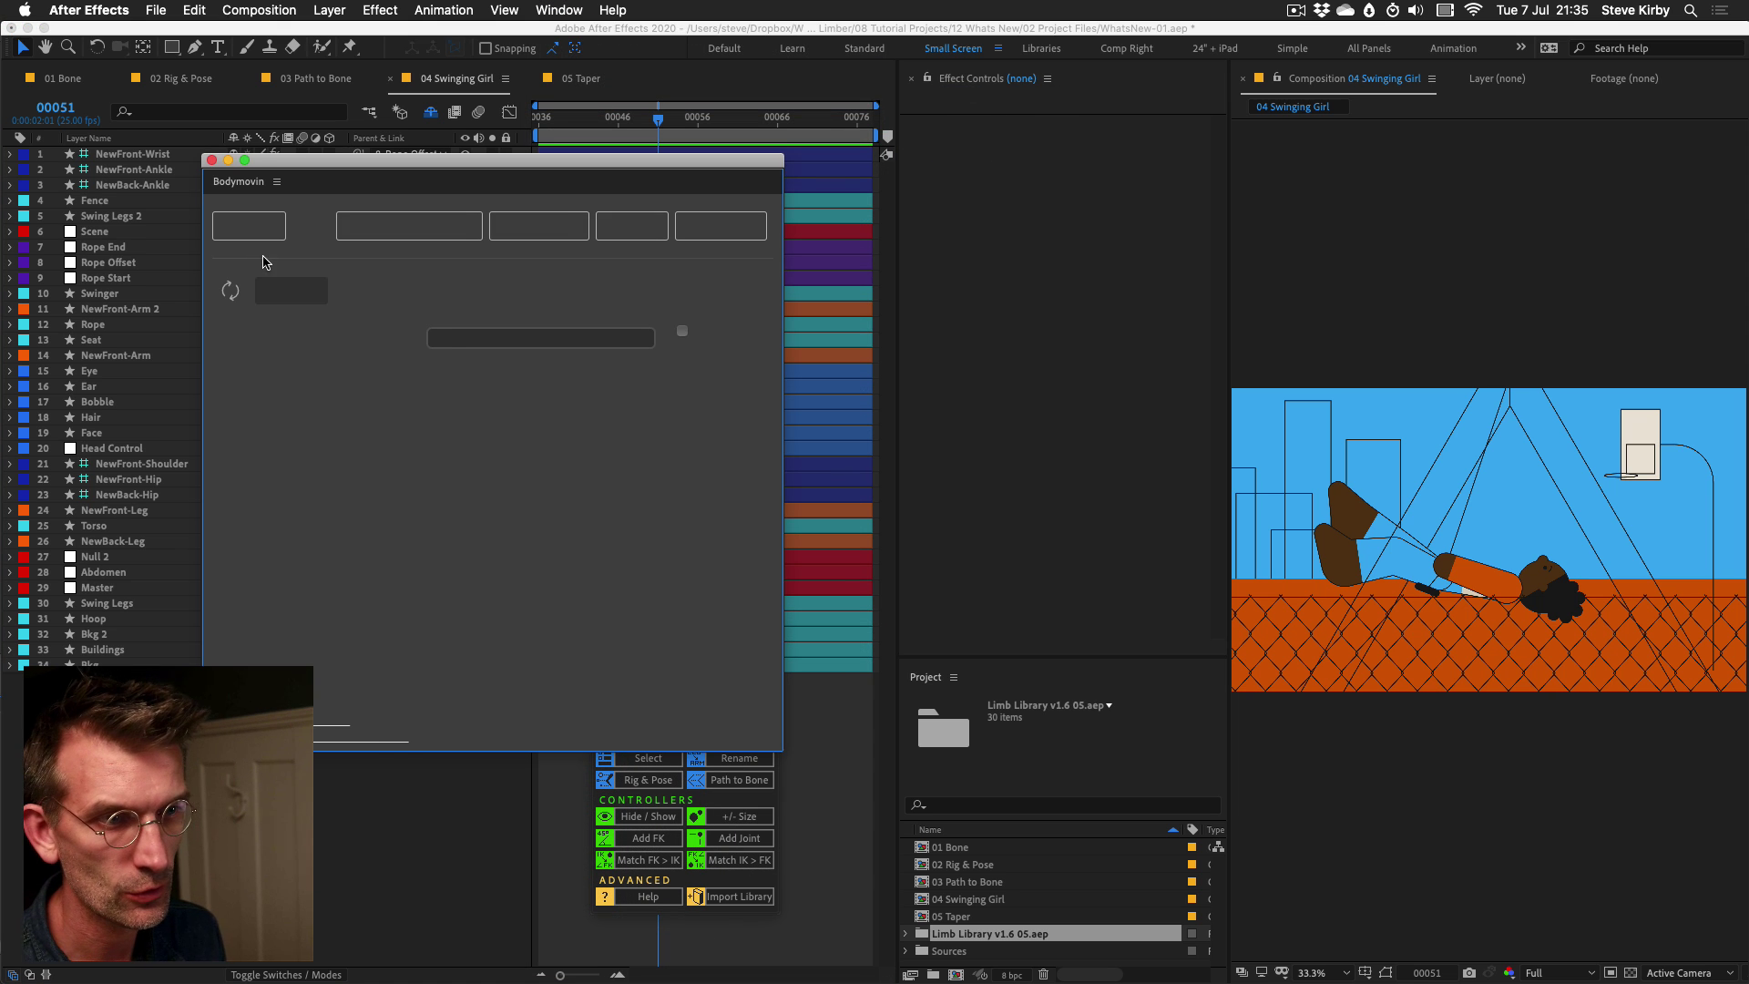
Expand the Expression options in the composition's Bodymovin settings, with Convert expressions to keyframes enabled, save the settings and close Bodymovin.
{"action": "left_click", "coordinate": [311, 467]}
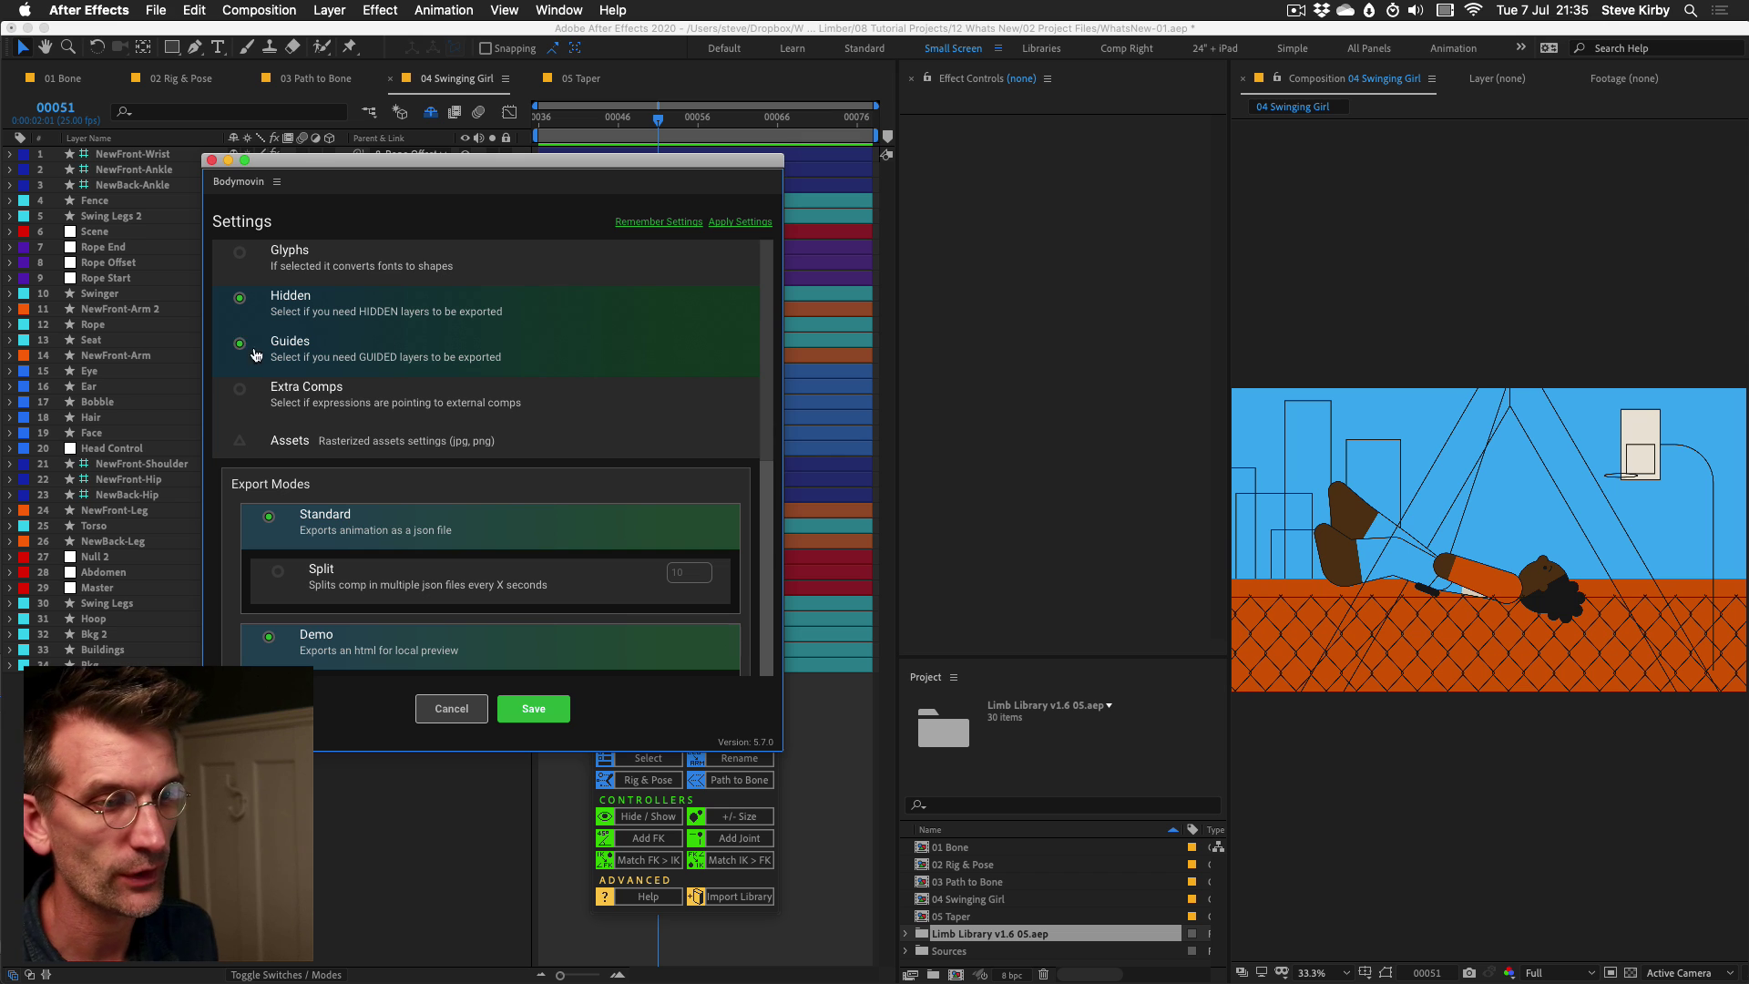
{"action": "left_click_drag", "start_coordinate": [764, 407], "coordinate": [771, 661]}
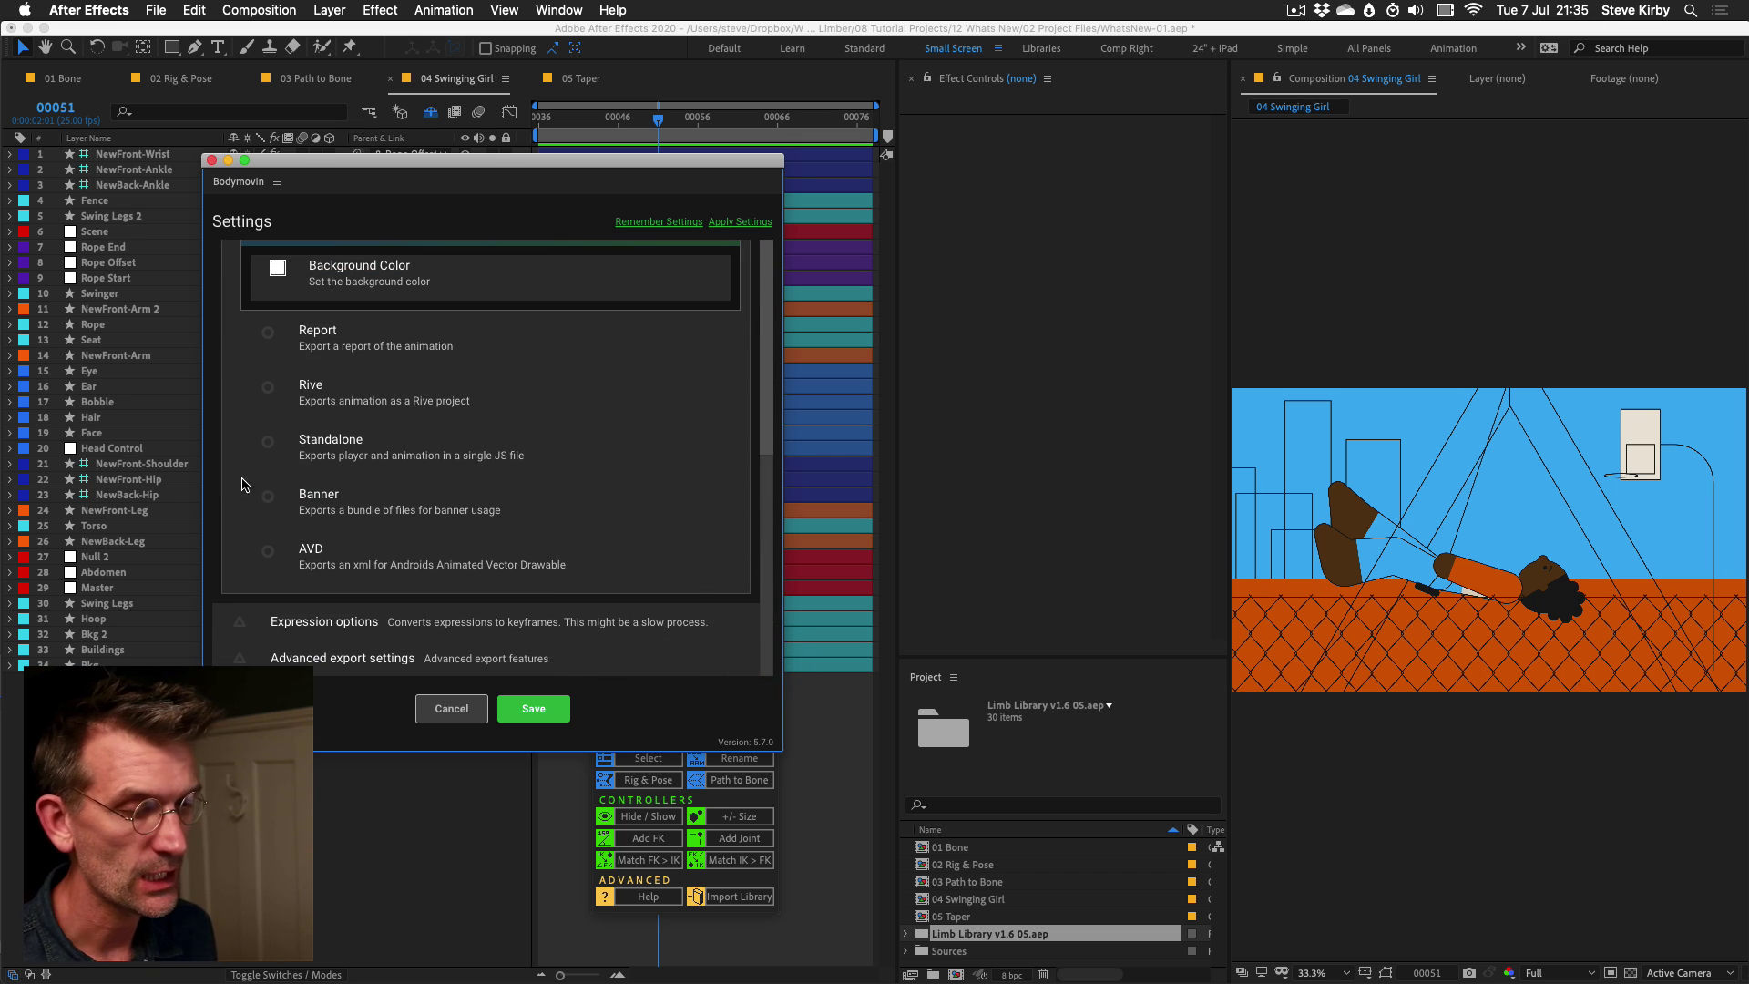
{"action": "left_click", "coordinate": [237, 627]}
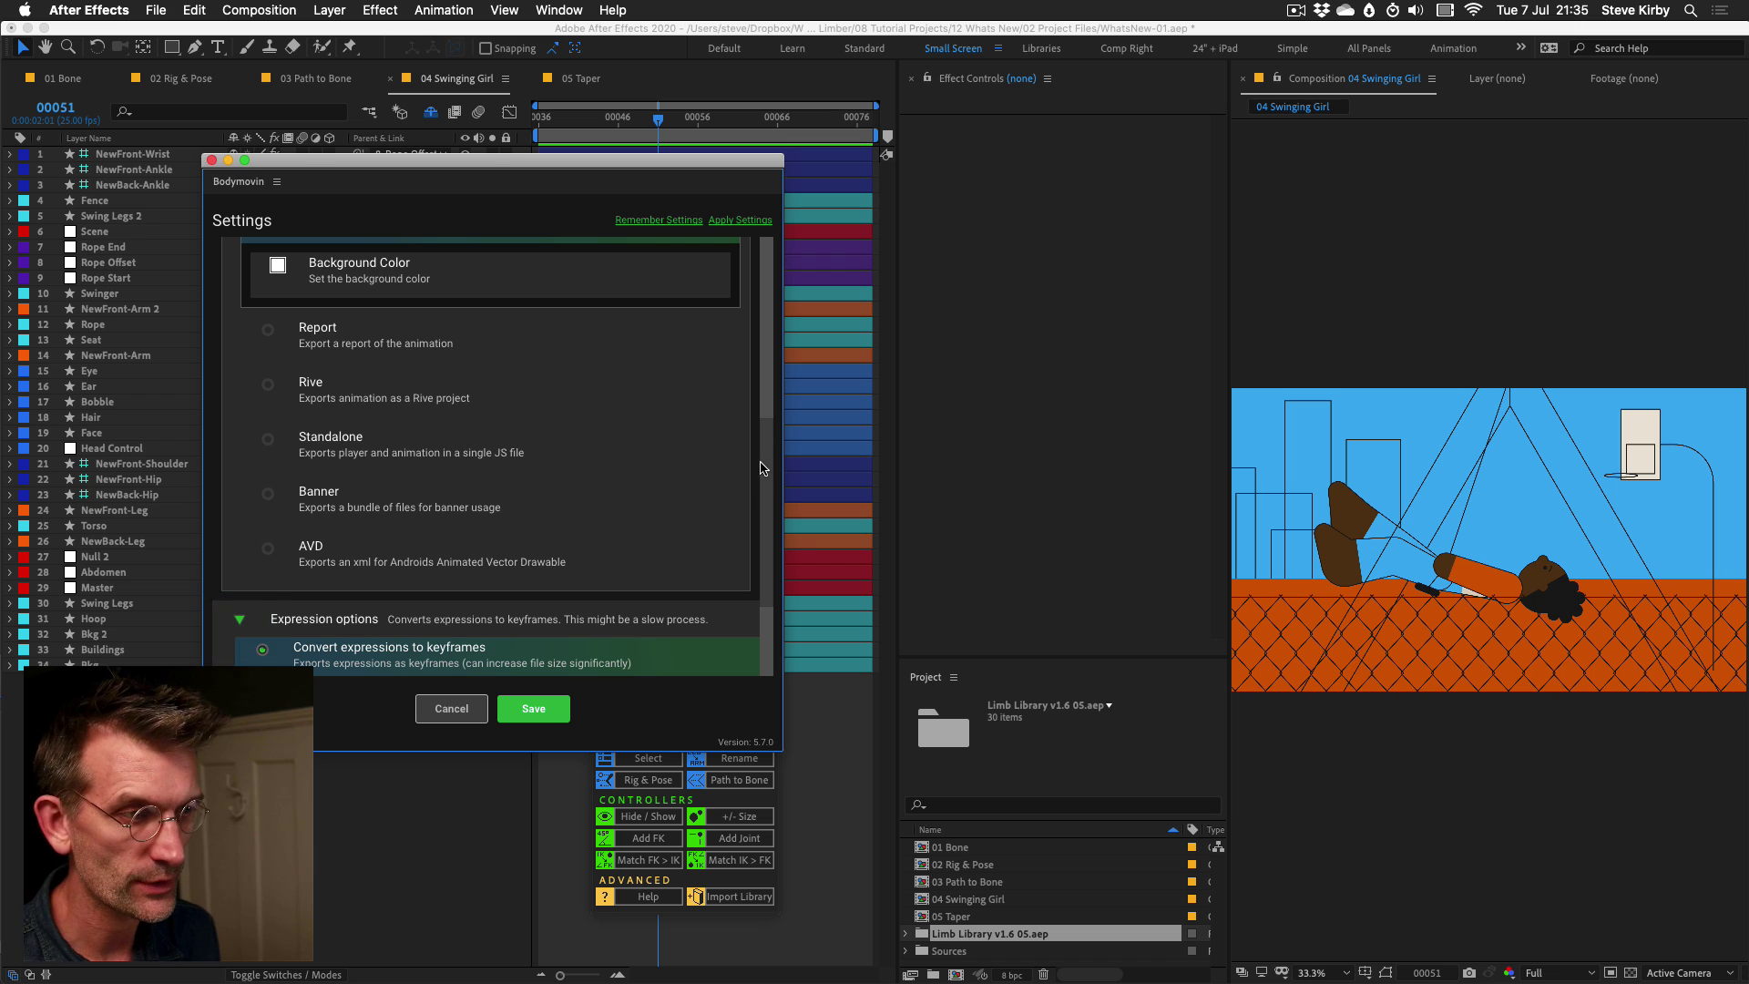
{"action": "left_click_drag", "start_coordinate": [765, 461], "coordinate": [768, 542]}
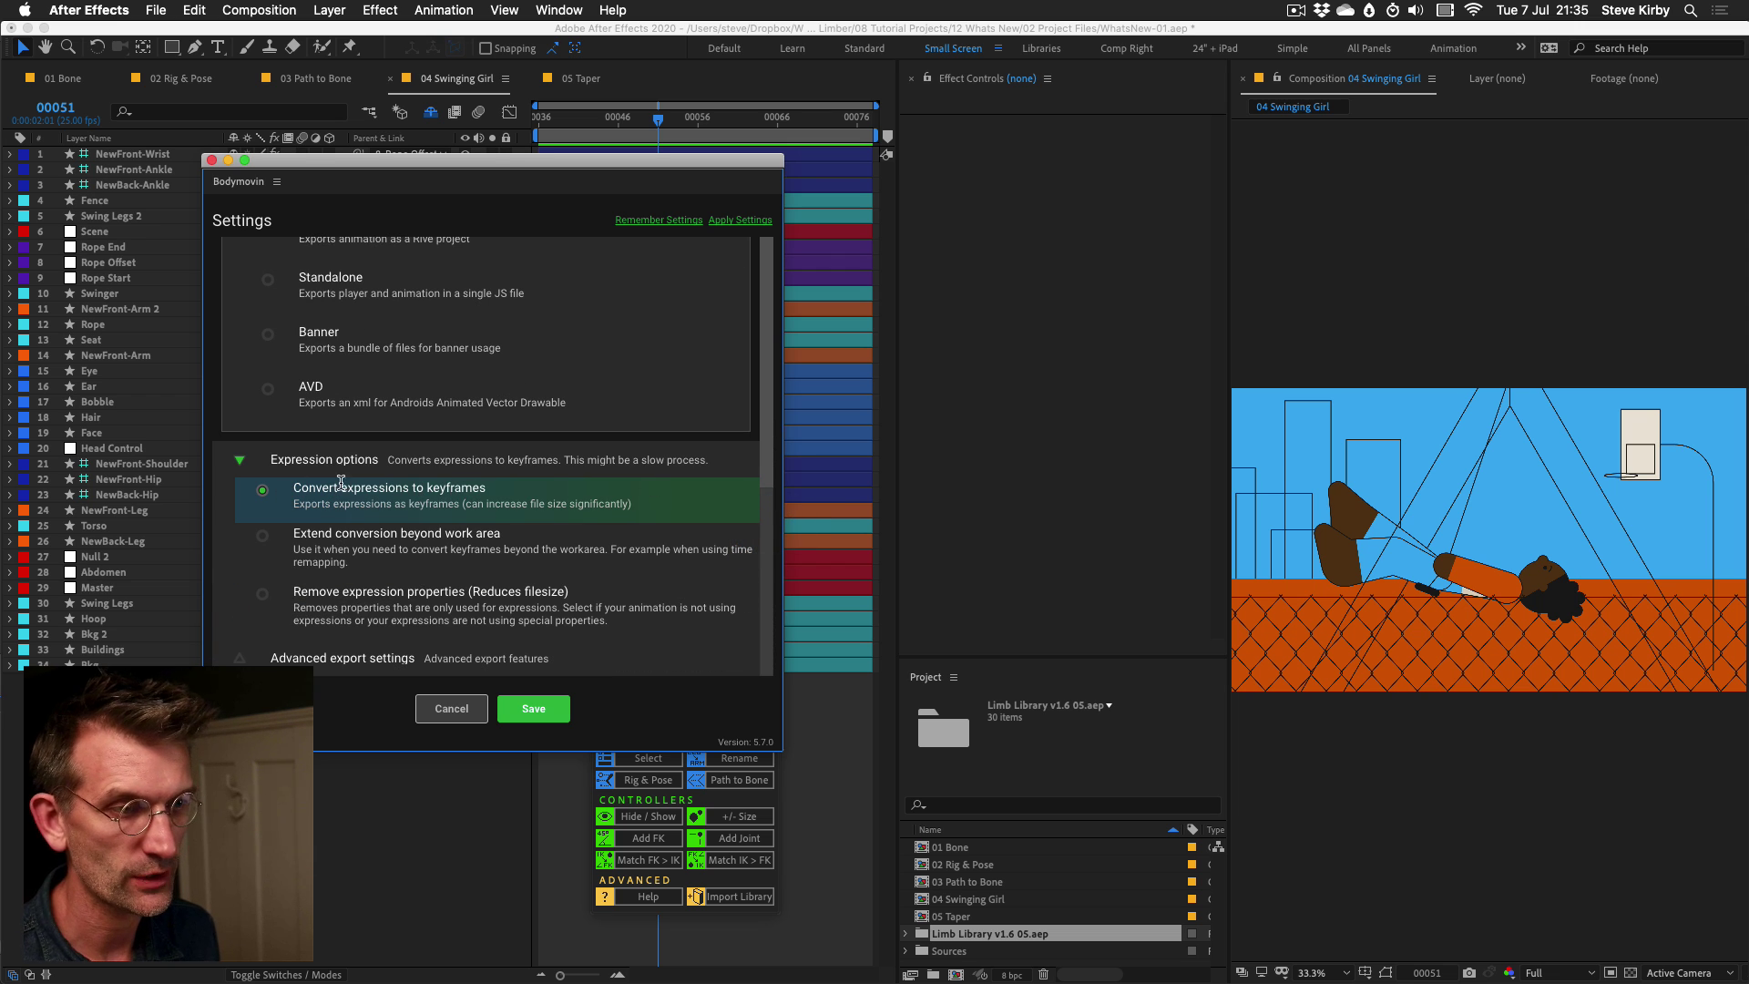
{"action": "left_click", "coordinate": [538, 709]}
{"action": "left_click", "coordinate": [212, 162]}
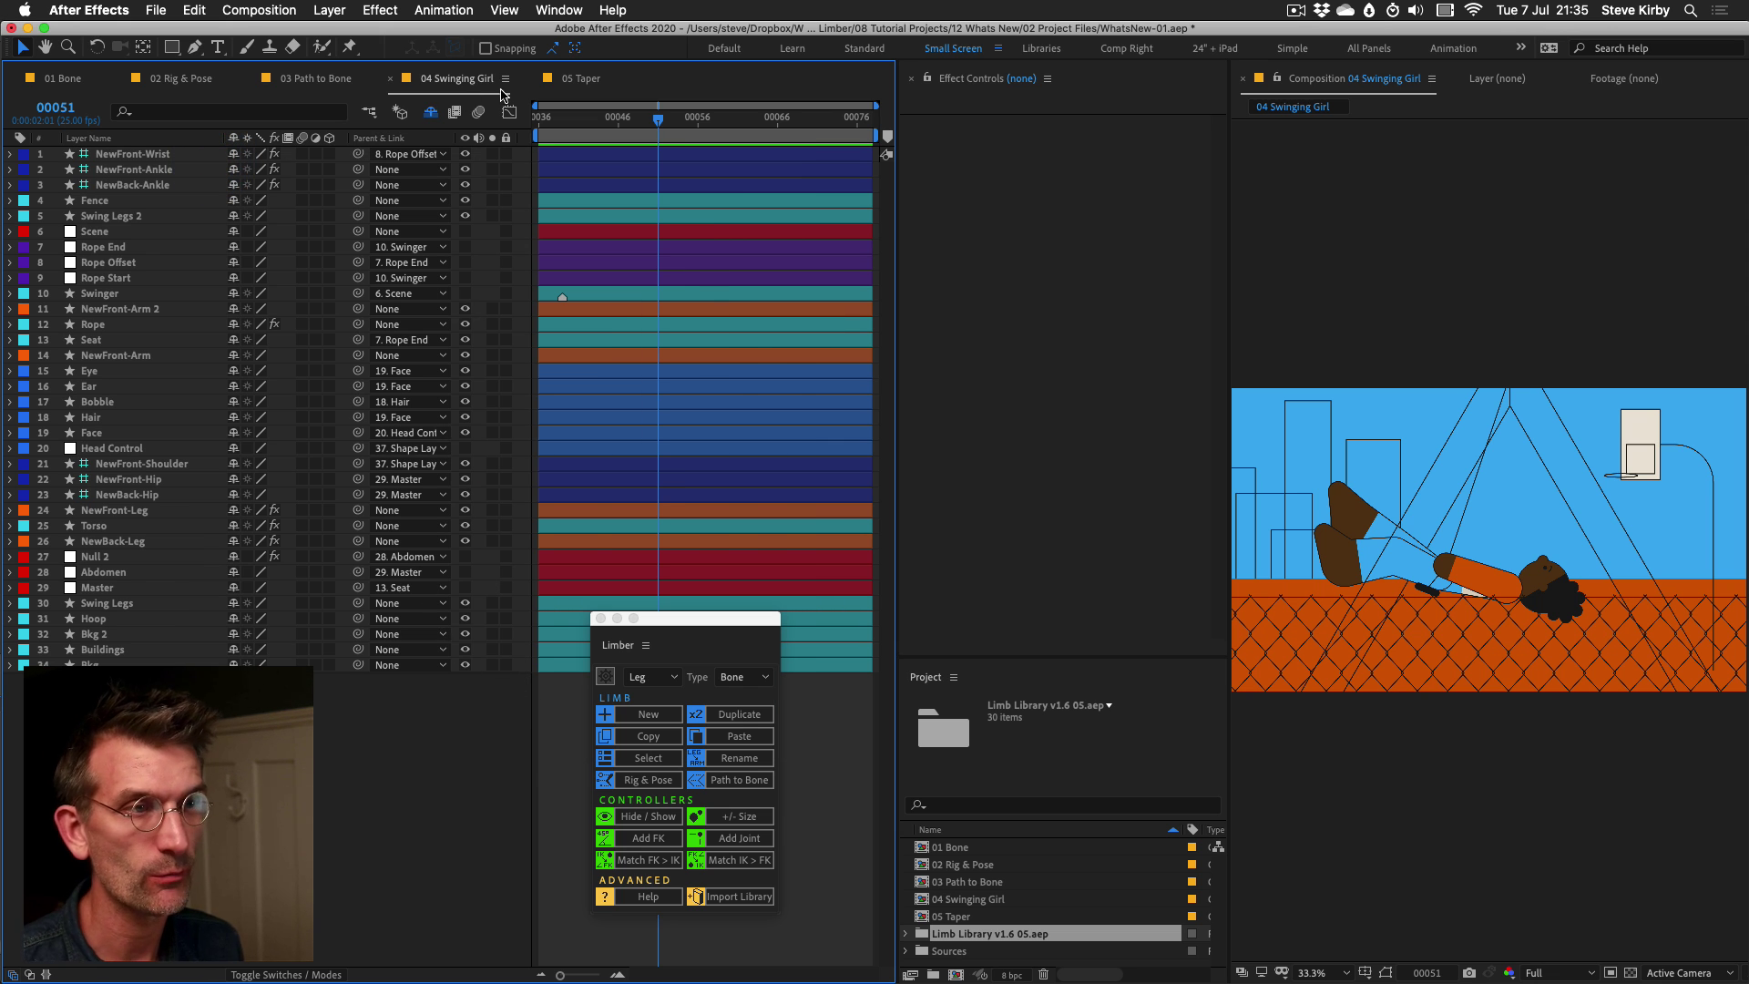
Open the 05 Taper composition and examine the Left-Leg layer's shape contents and expressions, collapsing the layer when done.
{"action": "left_click", "coordinate": [581, 80]}
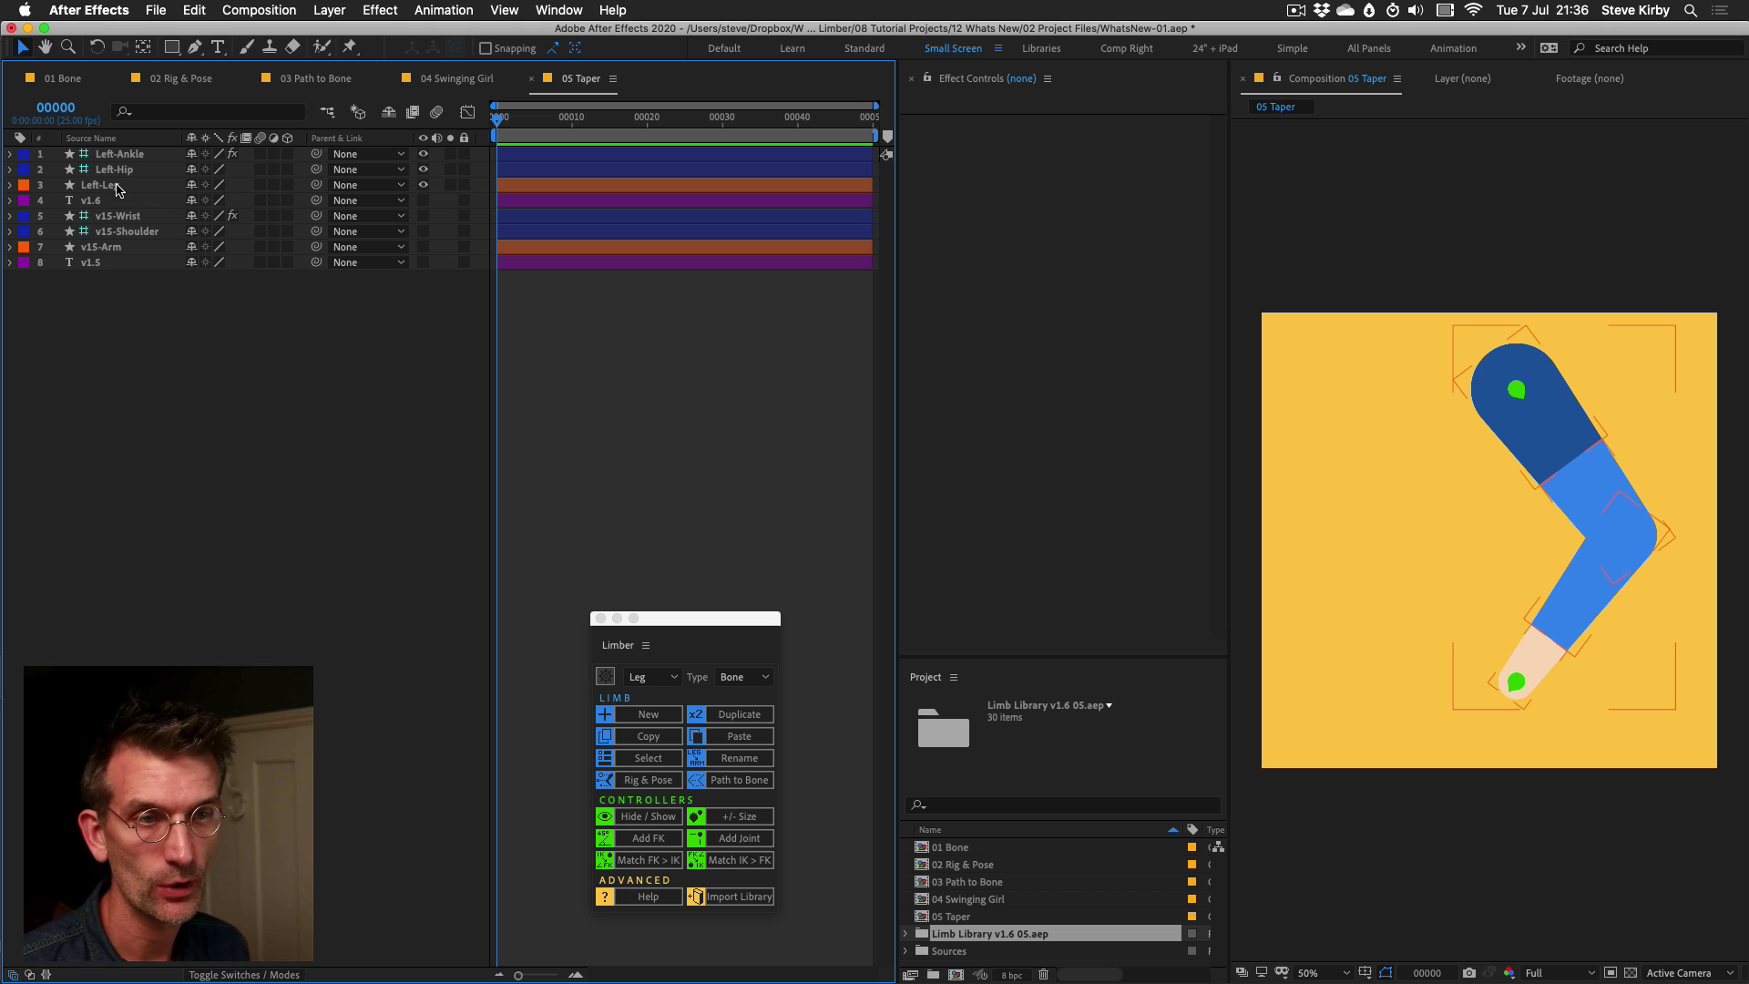
{"action": "left_click", "coordinate": [97, 188]}
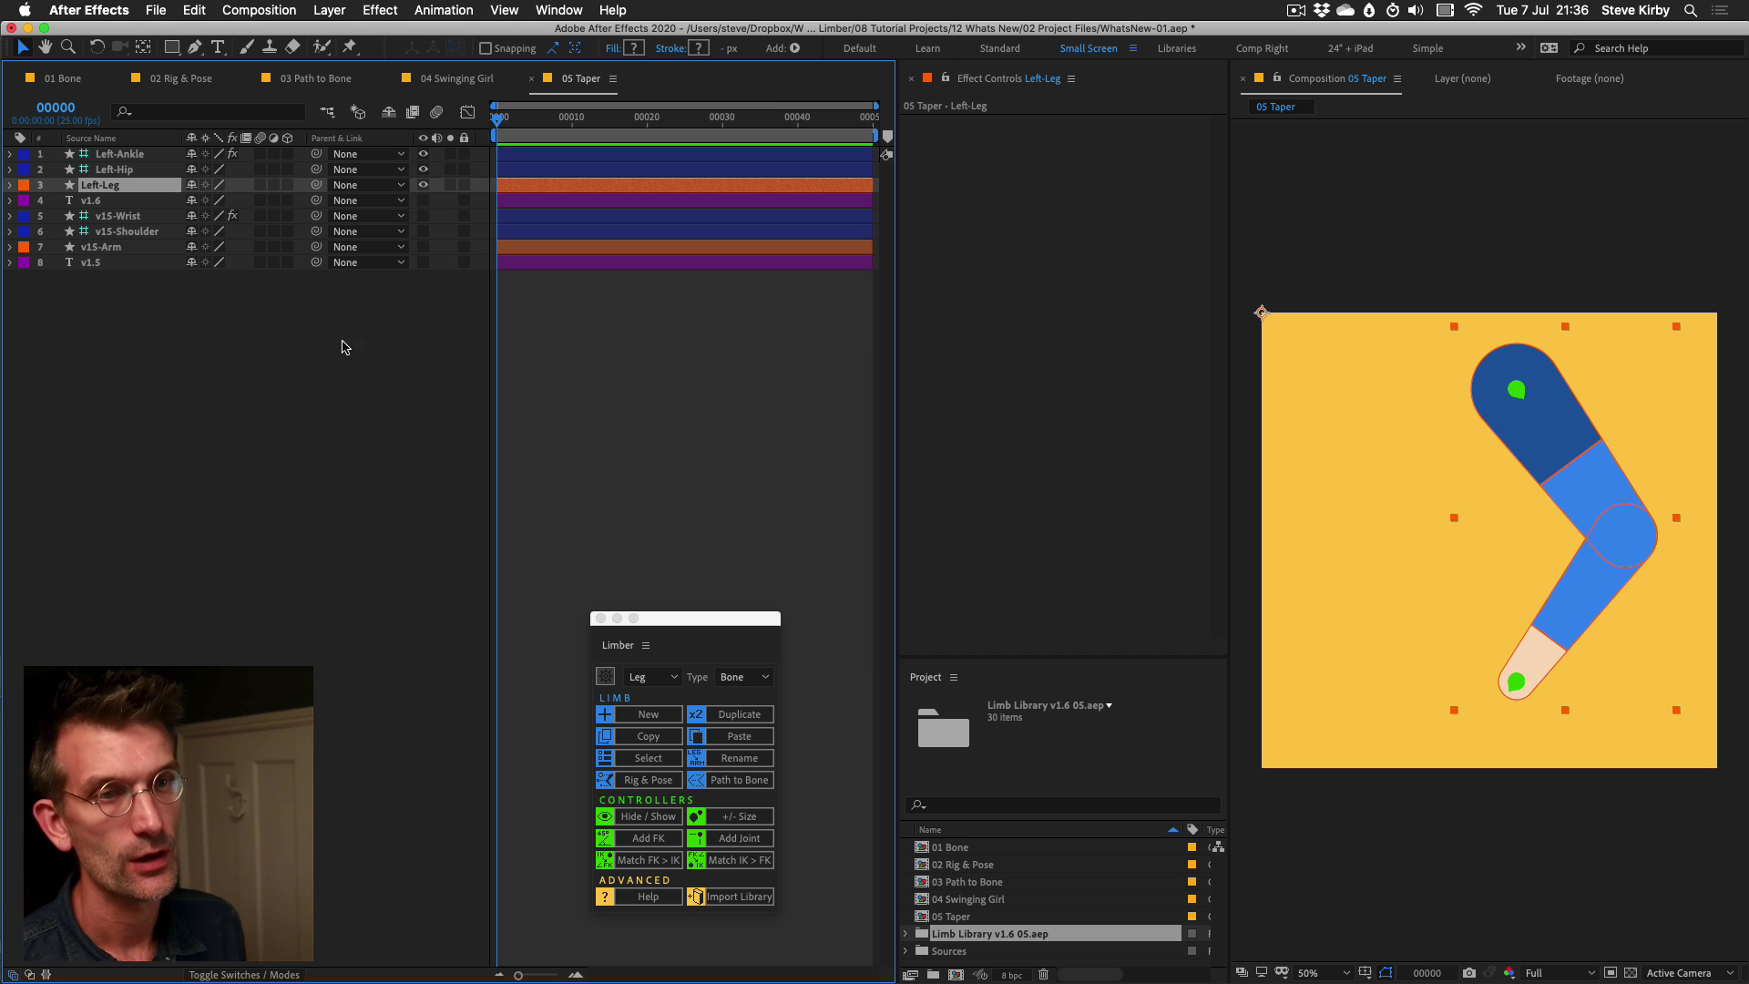
{"action": "left_click", "coordinate": [11, 185]}
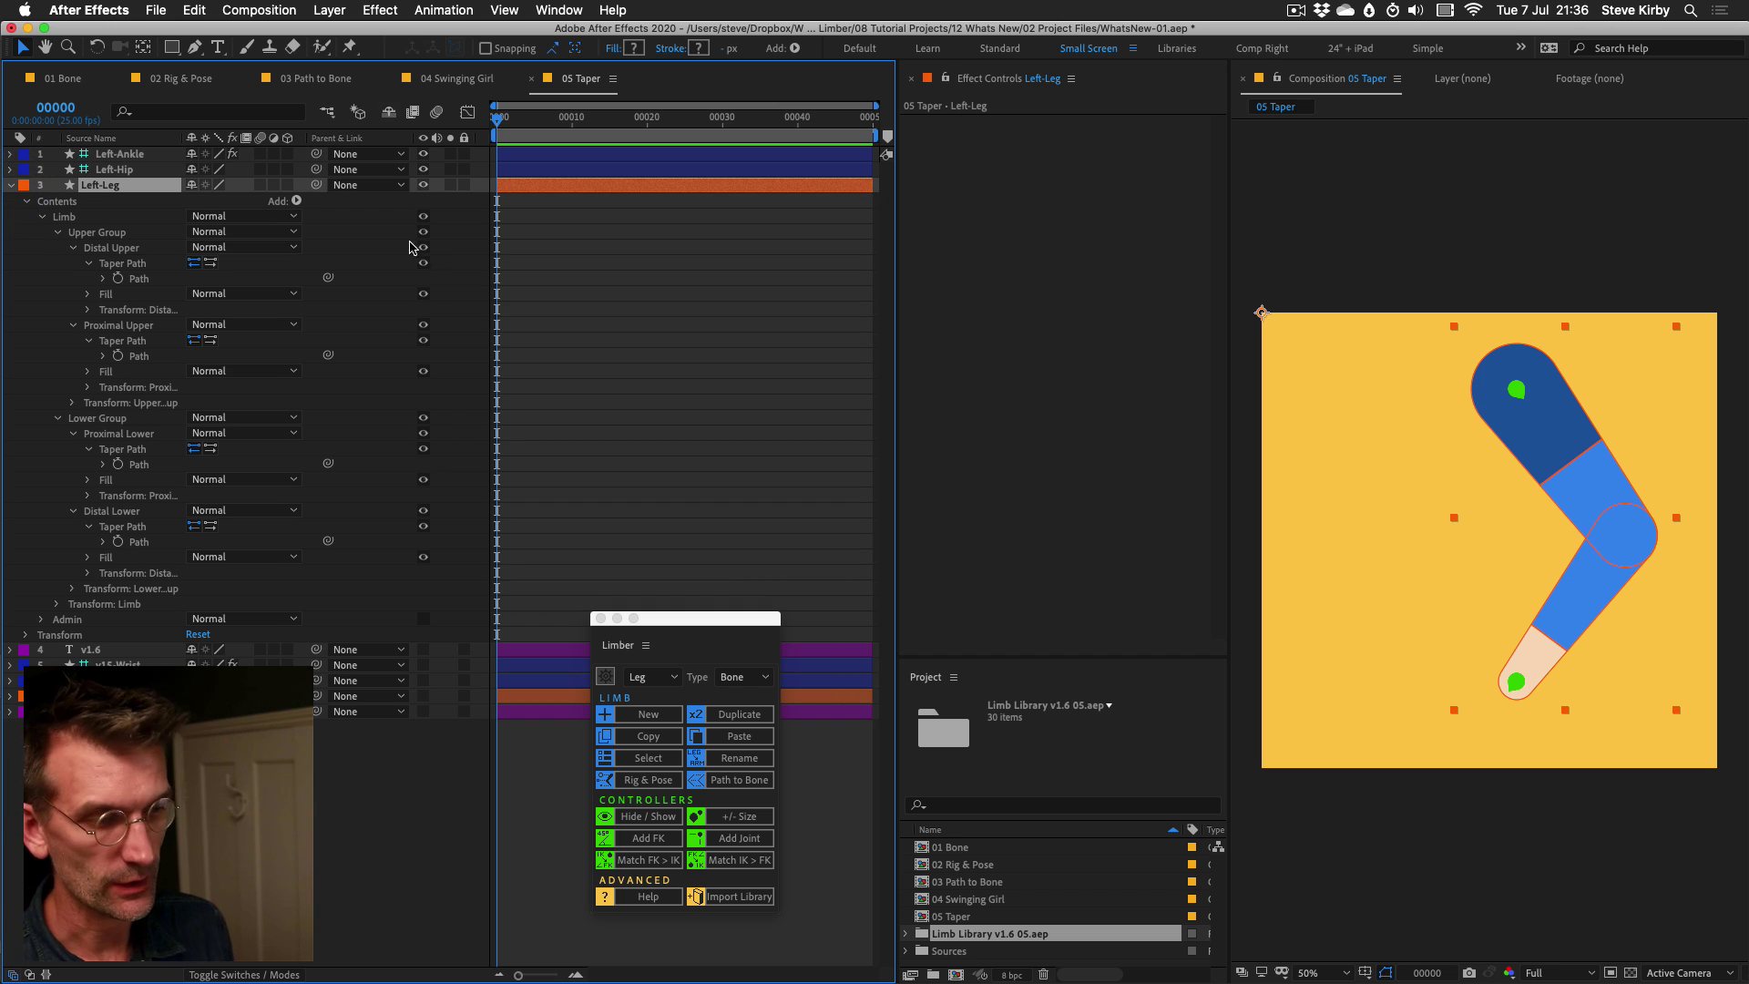
{"action": "key", "text": "e"}
{"action": "key", "text": "e"}
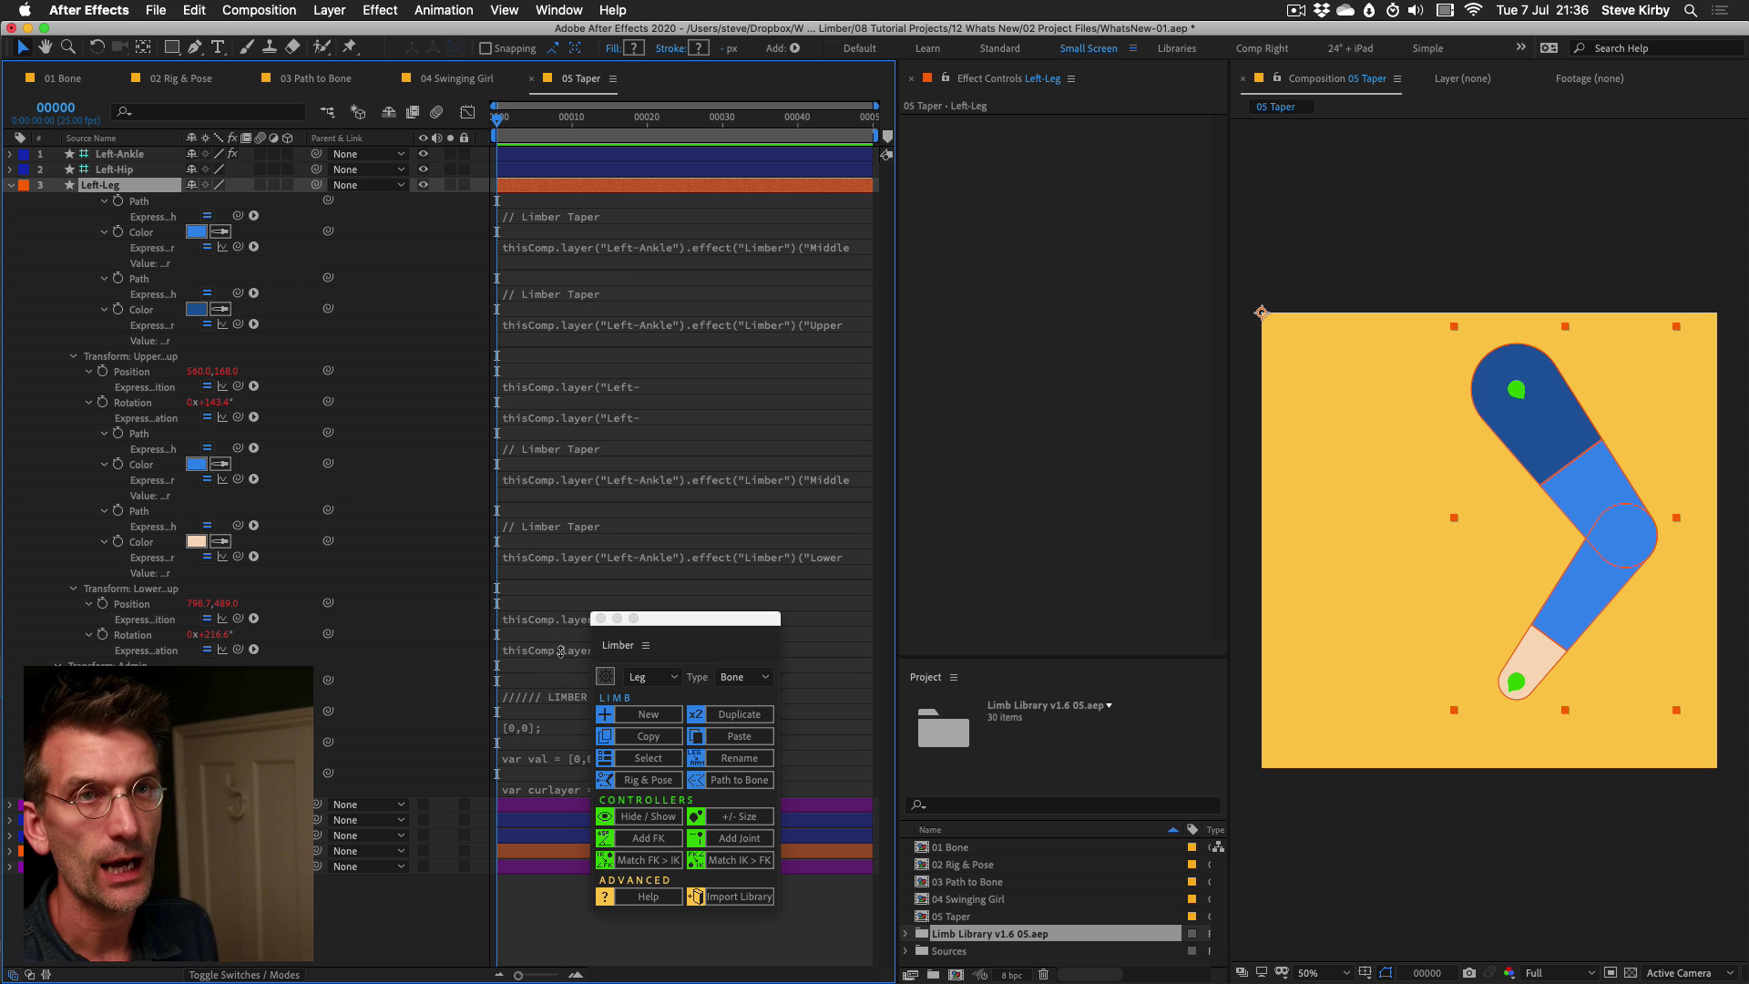
{"action": "left_click", "coordinate": [11, 187]}
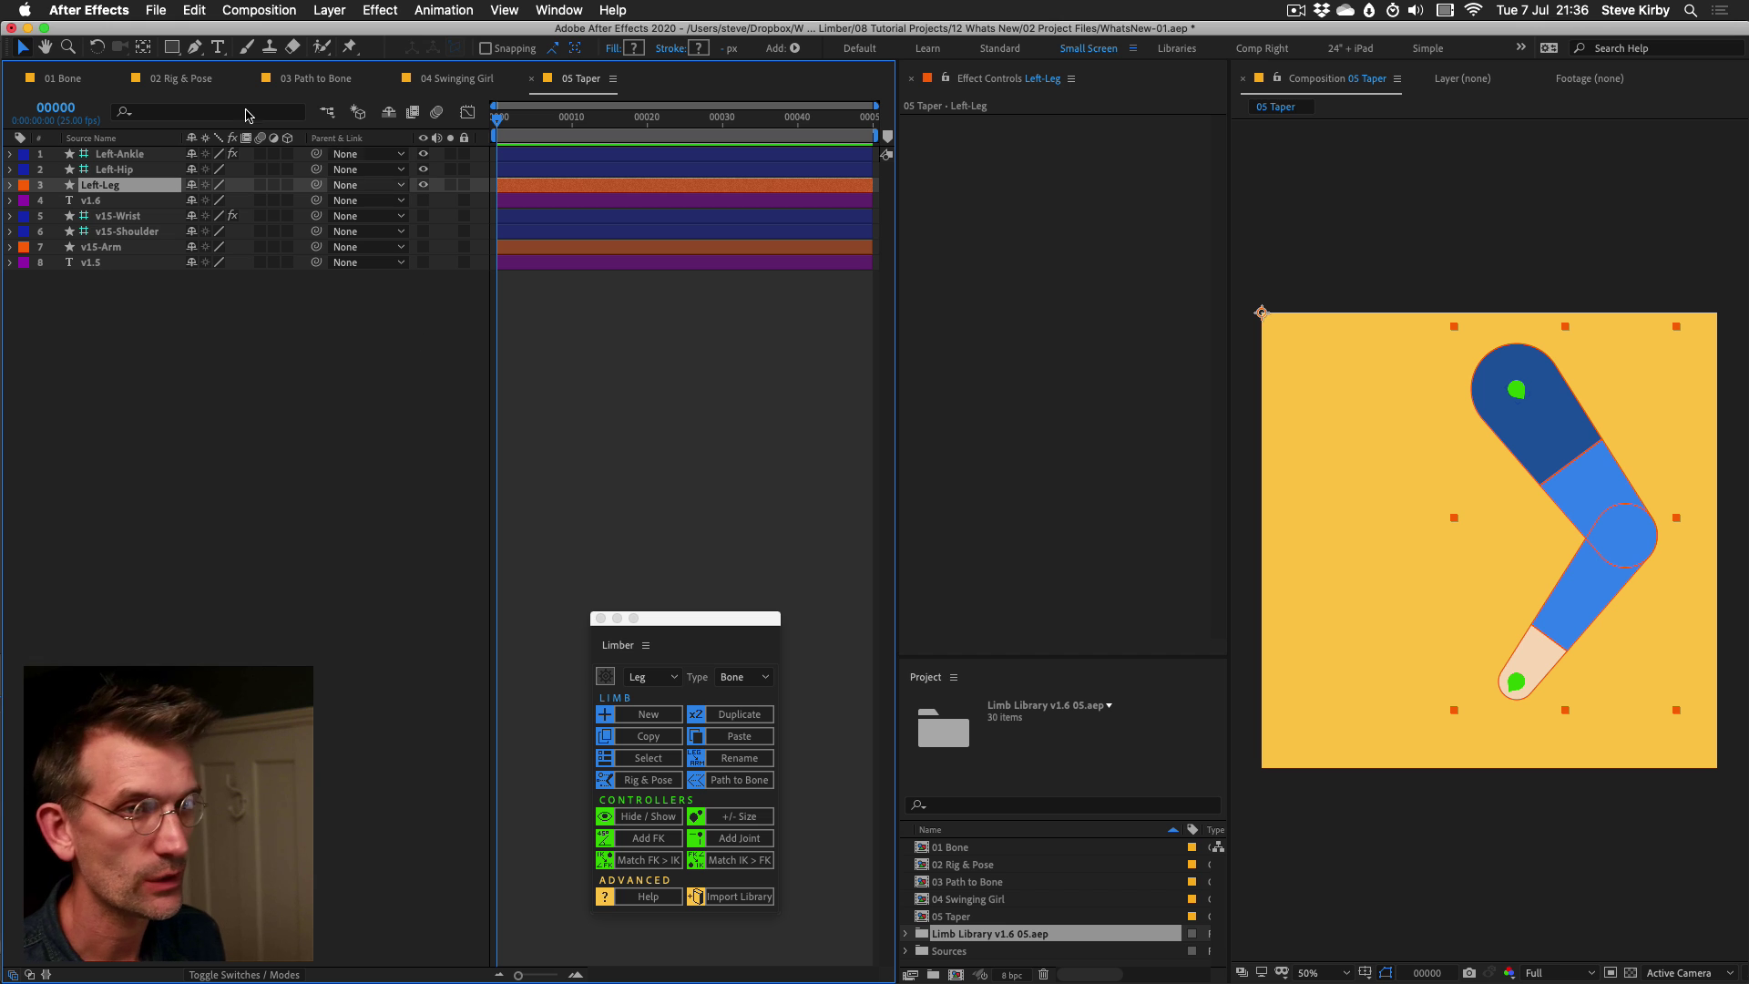
Try a higher Upper Rounding value on the Left-Ankle controller and undo the change.
{"action": "left_click", "coordinate": [116, 155]}
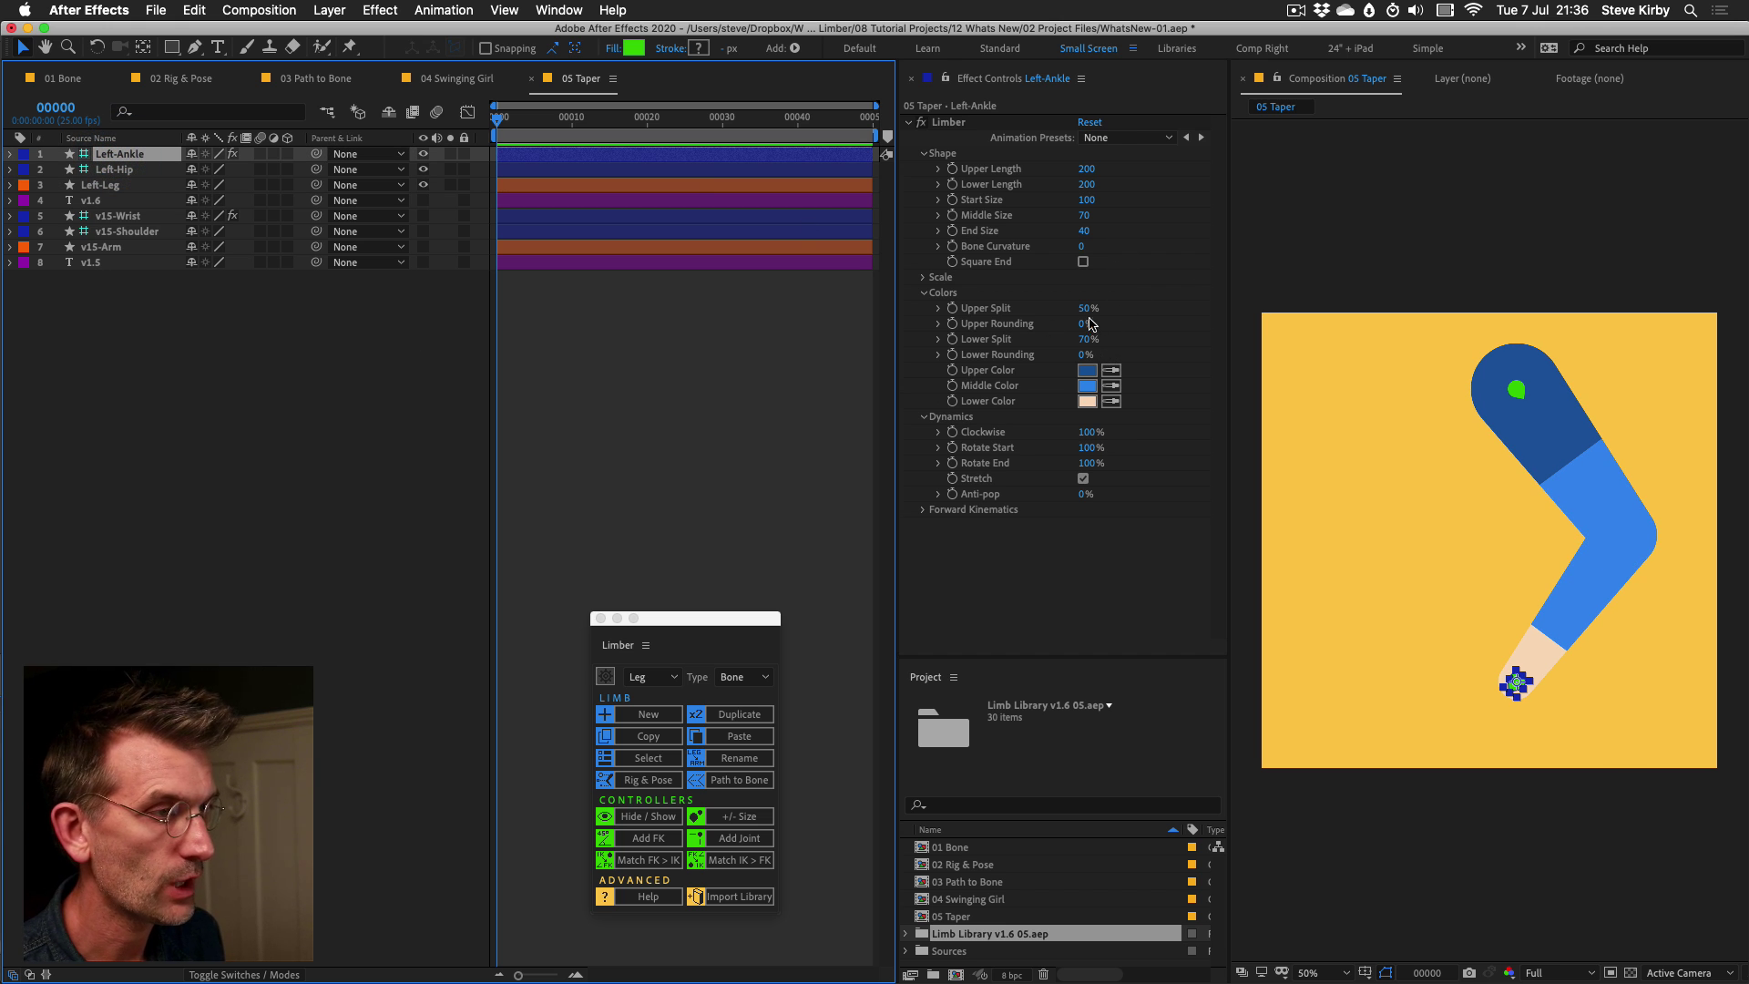
{"action": "left_click_drag", "start_coordinate": [1083, 326], "coordinate": [1257, 335]}
{"action": "key", "text": "super+z"}
{"action": "key", "text": "super+z"}
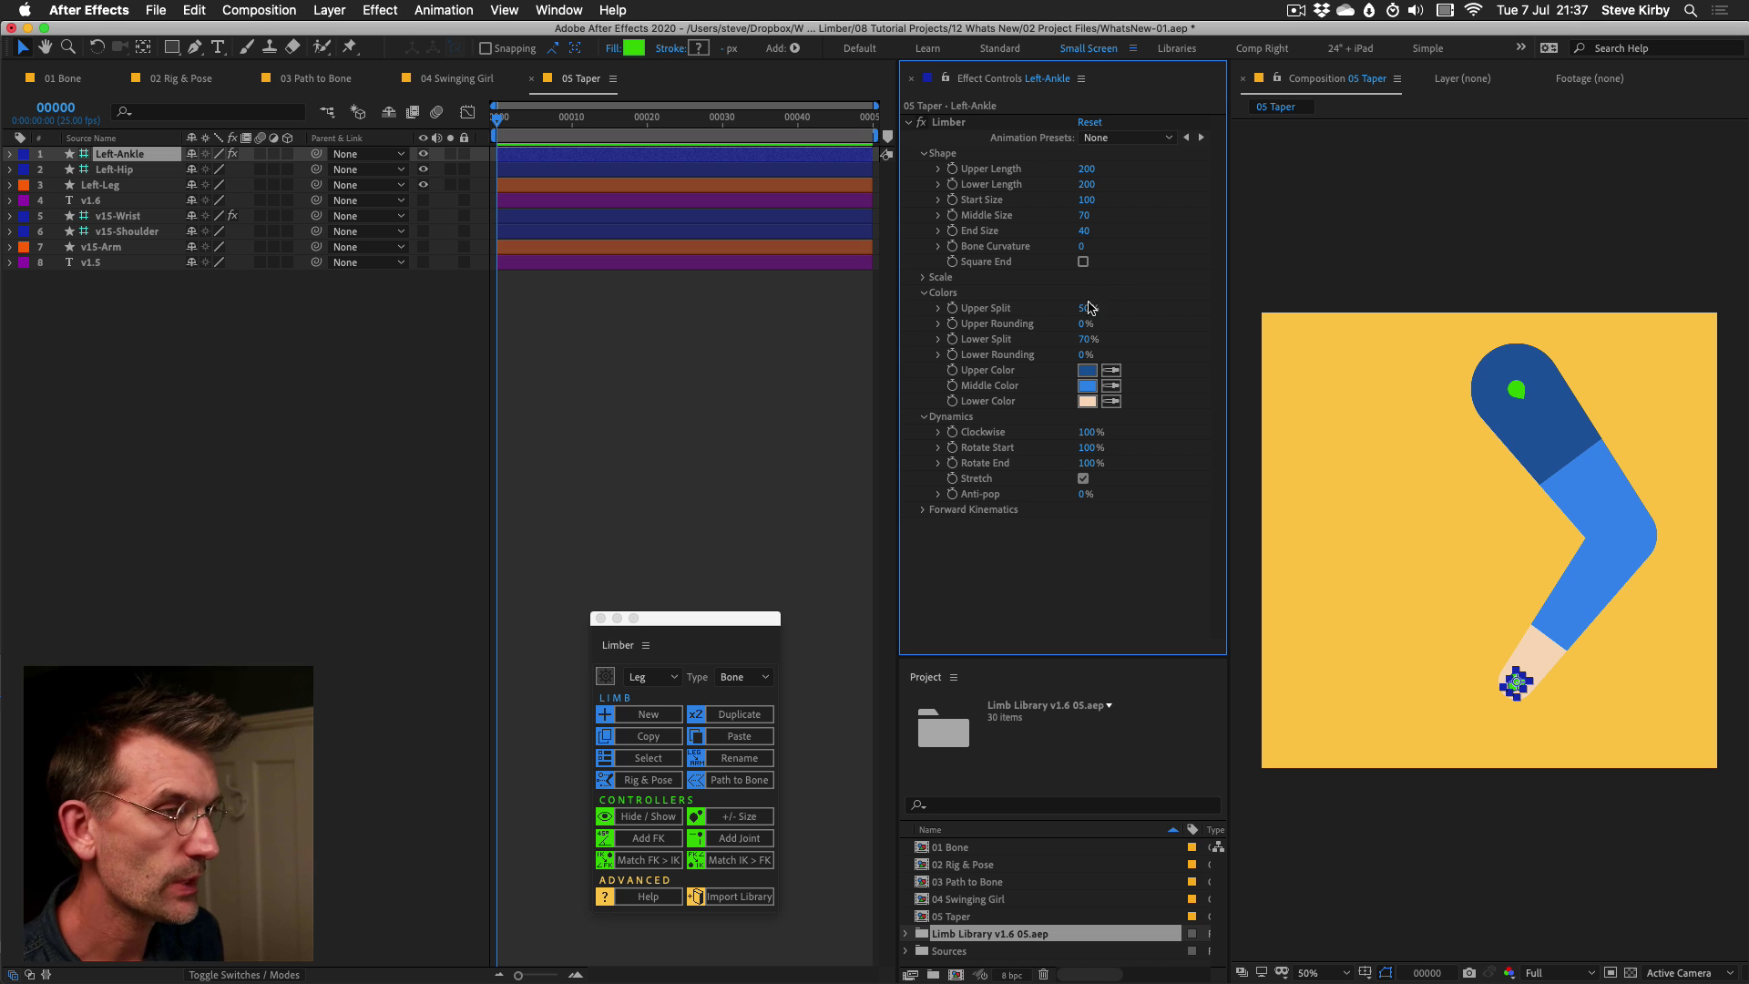
Set the Left-Ankle's Upper Split to 0% and make the v1.5 limb layers and both version labels visible for comparison.
{"action": "left_click_drag", "start_coordinate": [1084, 309], "coordinate": [844, 333]}
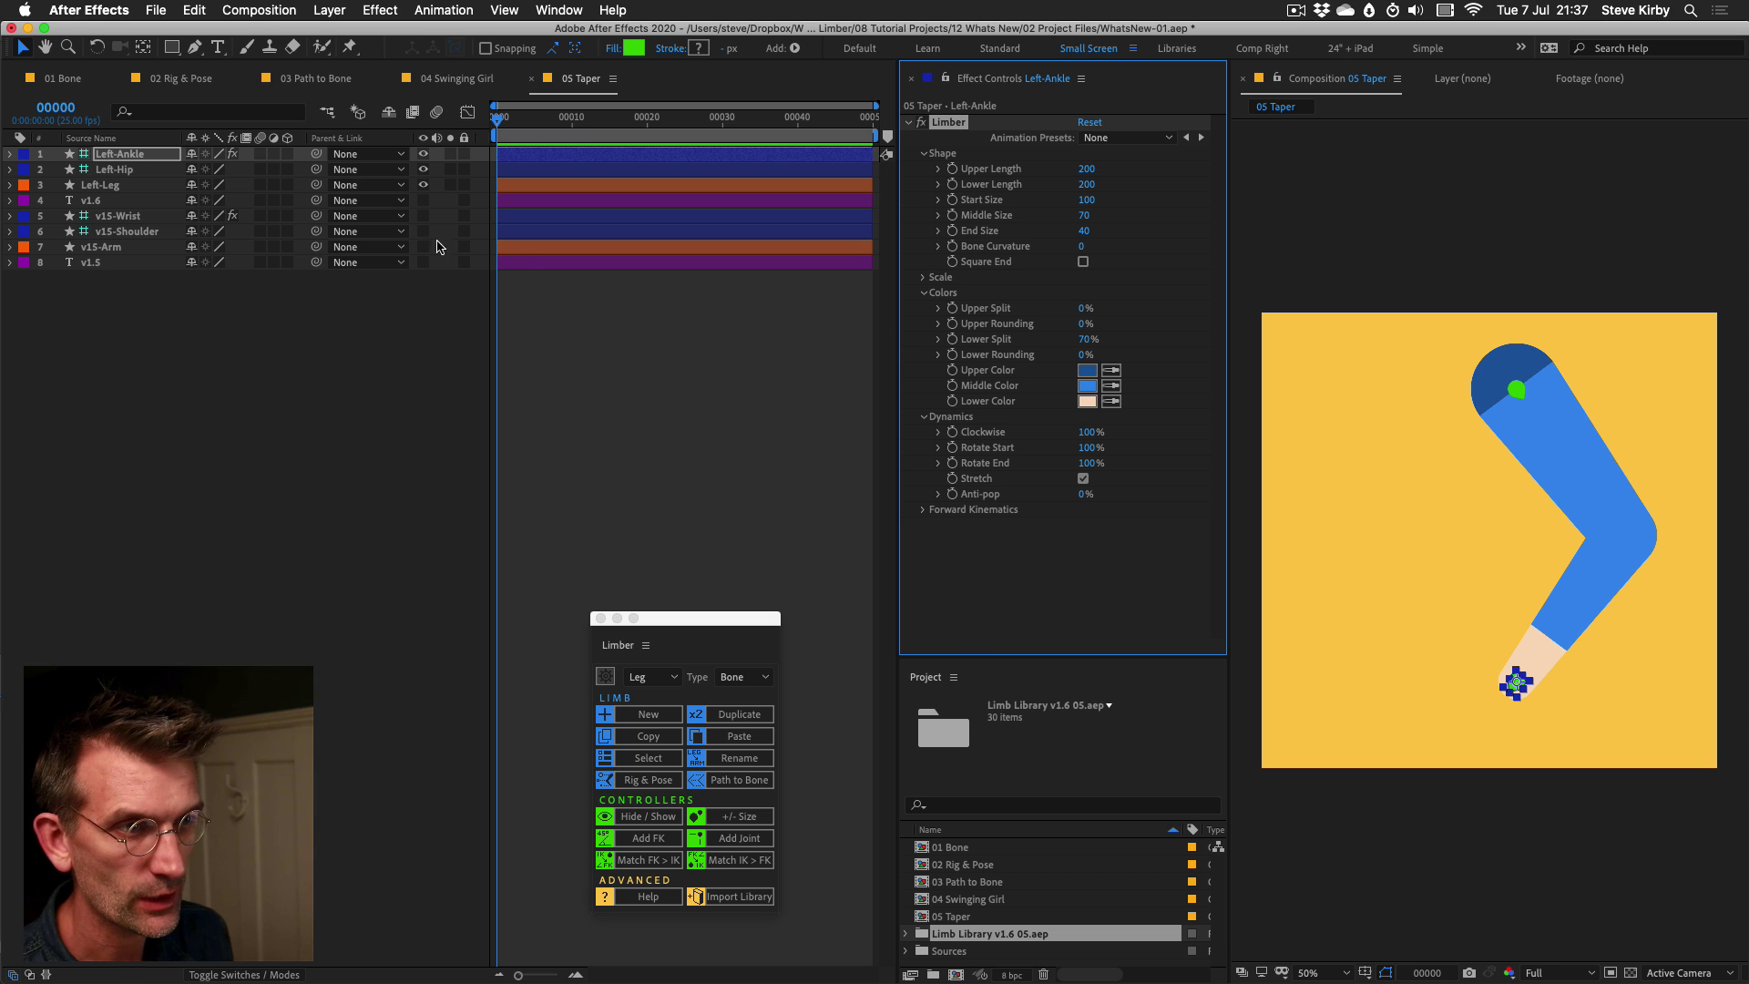
{"action": "left_click_drag", "start_coordinate": [425, 201], "coordinate": [424, 315]}
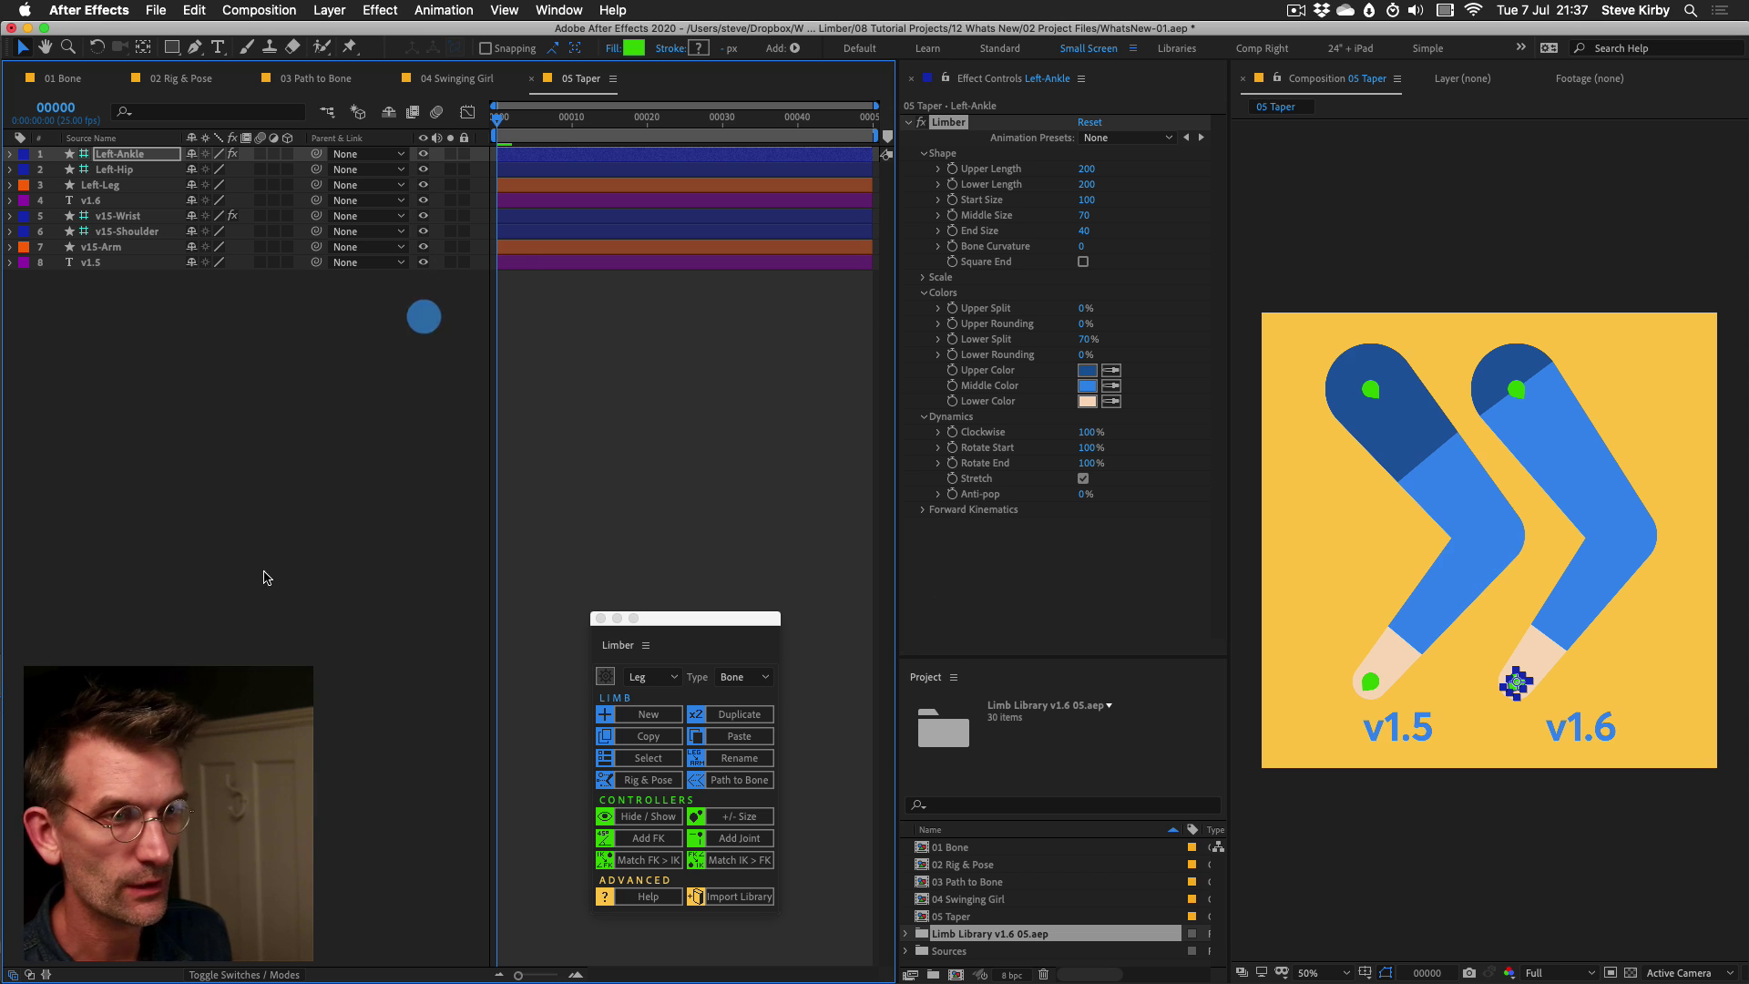
Set the v15-Wrist's Upper Split to 56%, and try a Start Size of 62, undoing that size change.
{"action": "left_click", "coordinate": [127, 216]}
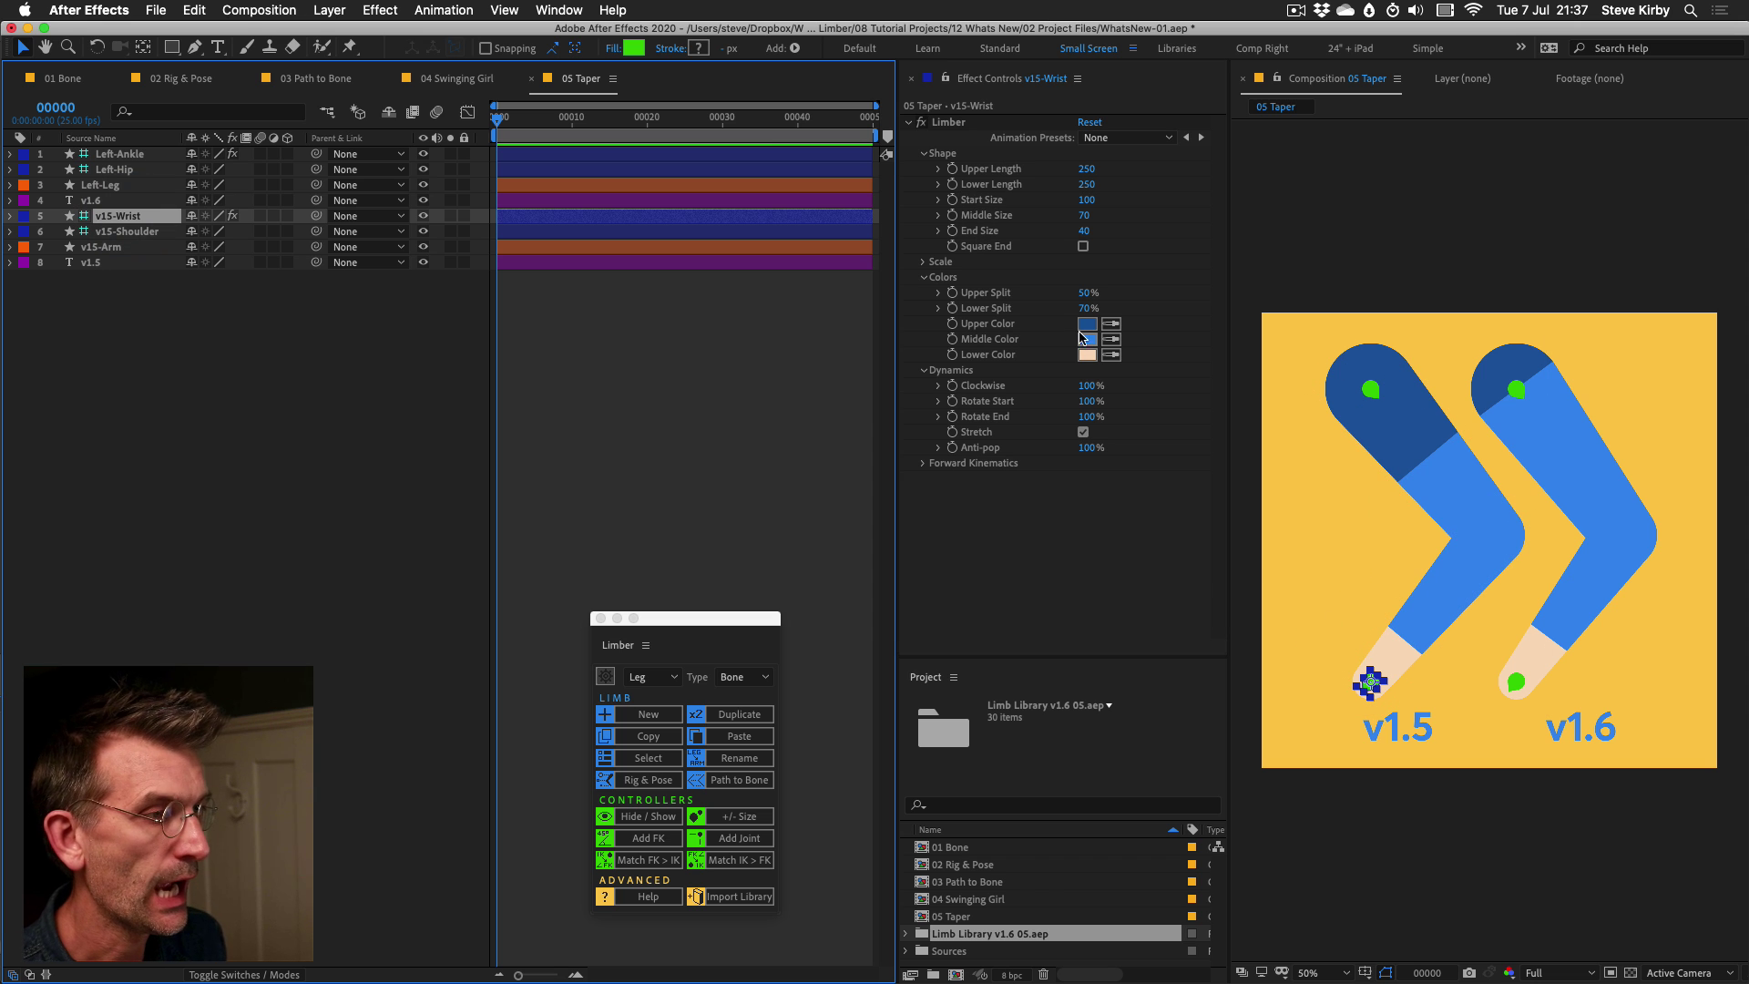
{"action": "mouse_move", "coordinate": [1085, 292]}
{"action": "left_mouse_down"}
{"action": "mouse_move", "coordinate": [1018, 292]}
{"action": "mouse_move", "coordinate": [1074, 292]}
{"action": "left_mouse_up"}
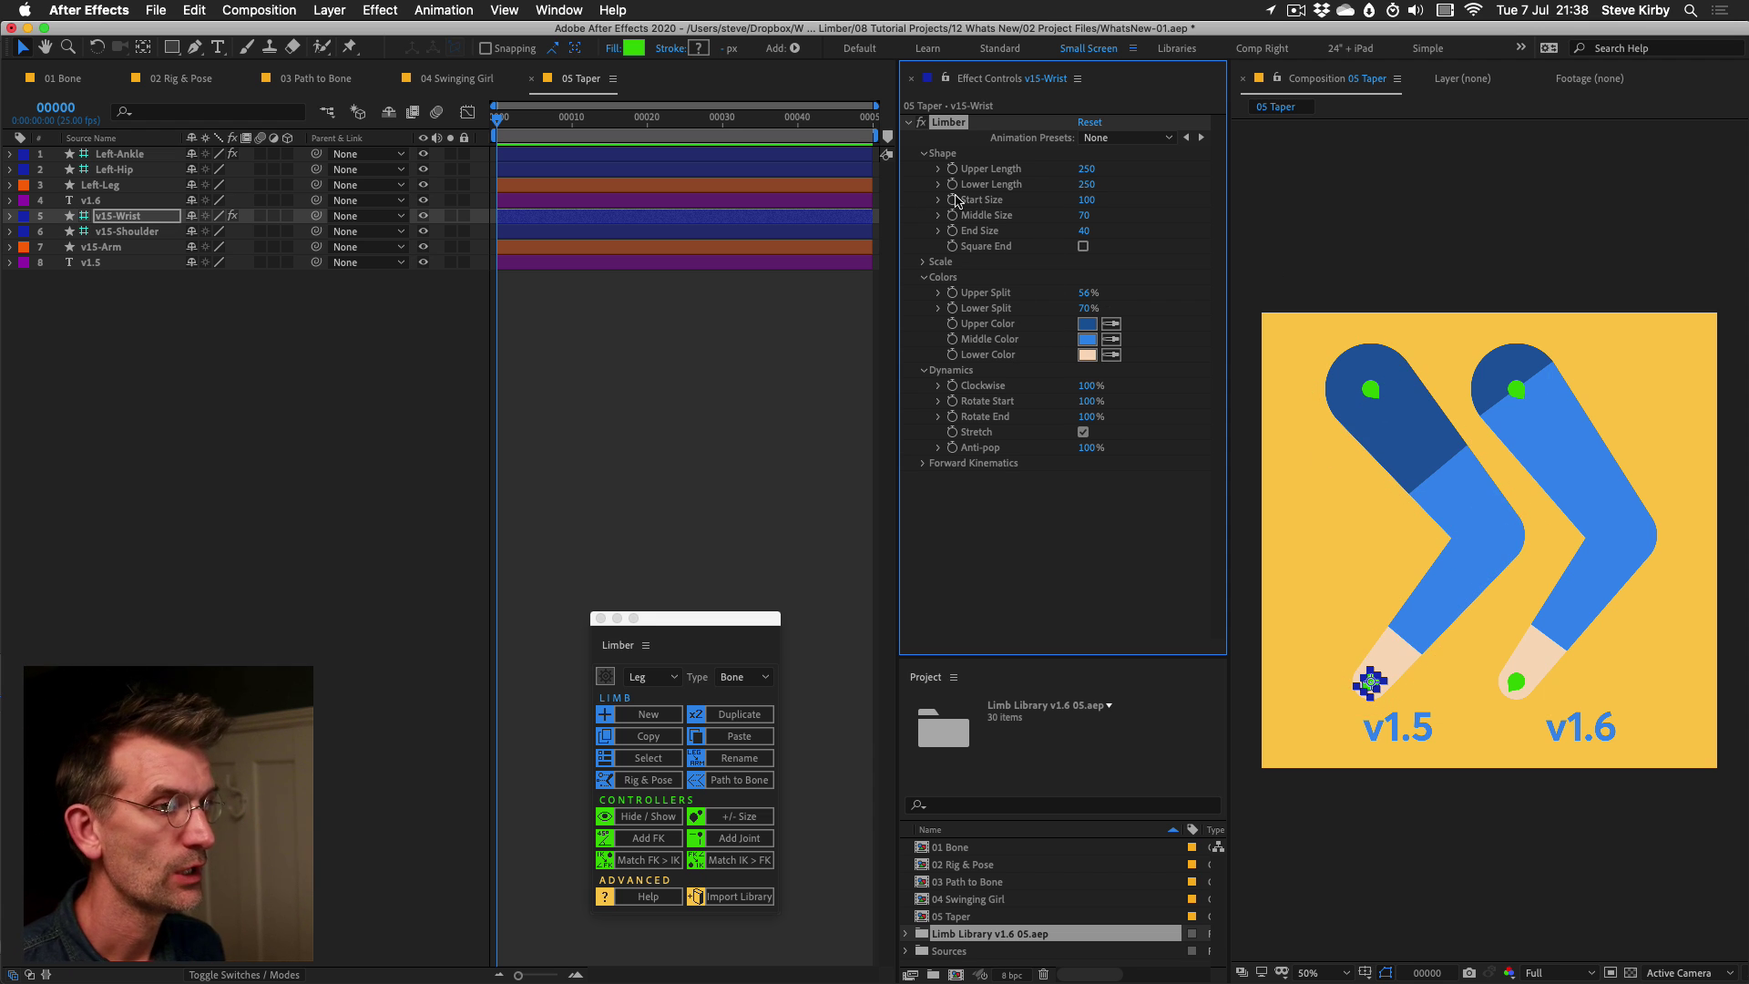
{"action": "left_click_drag", "start_coordinate": [1087, 200], "coordinate": [1093, 239]}
{"action": "key", "text": "super+z"}
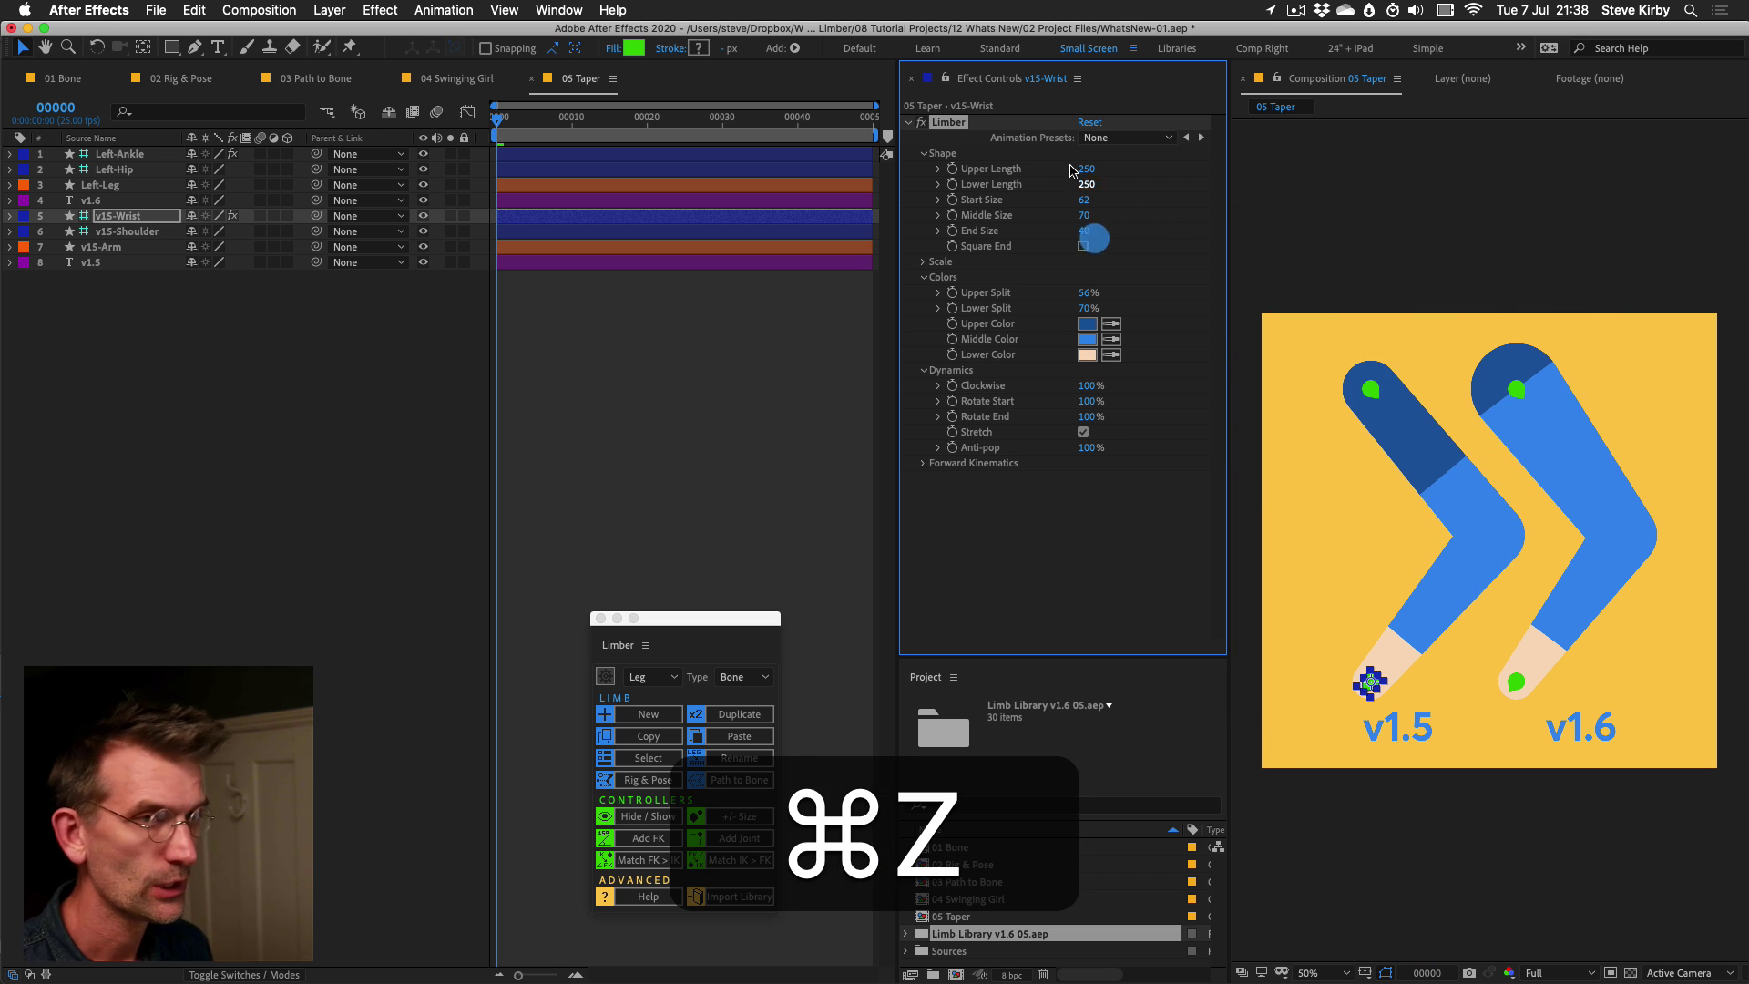
Set the Upper Split of the Left-Ankle controller to 48%.
{"action": "left_click", "coordinate": [123, 153]}
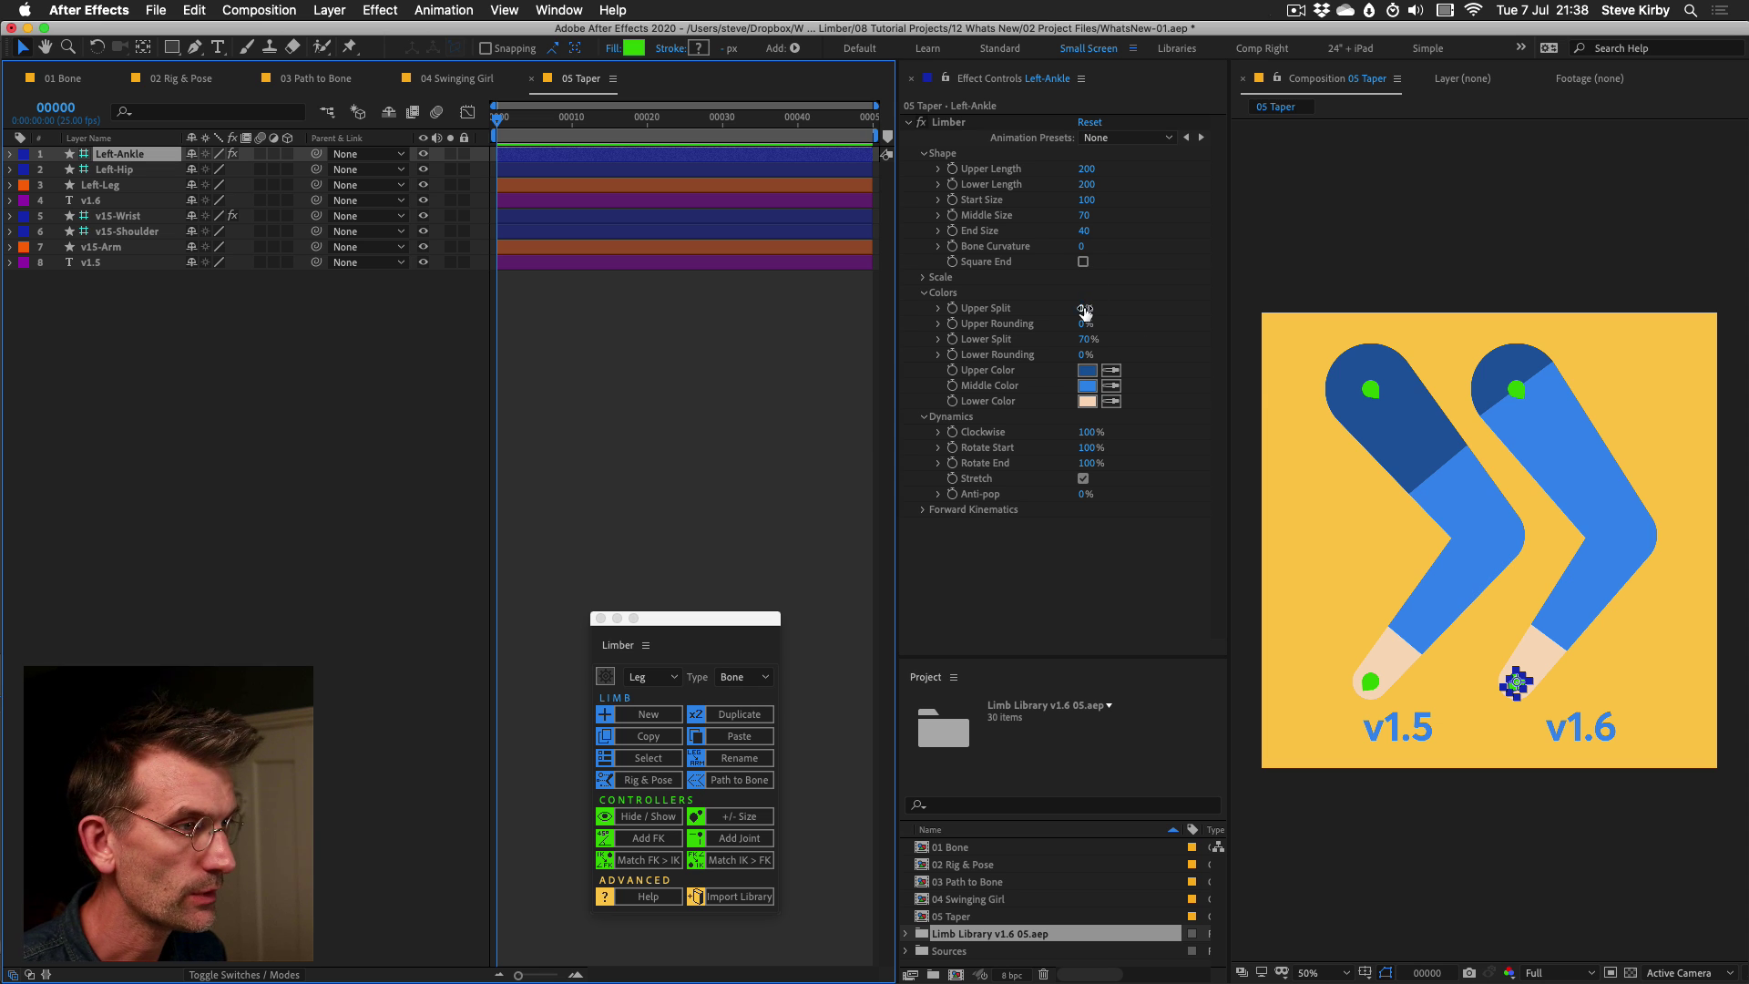
{"action": "left_click_drag", "start_coordinate": [1082, 310], "coordinate": [1141, 313]}
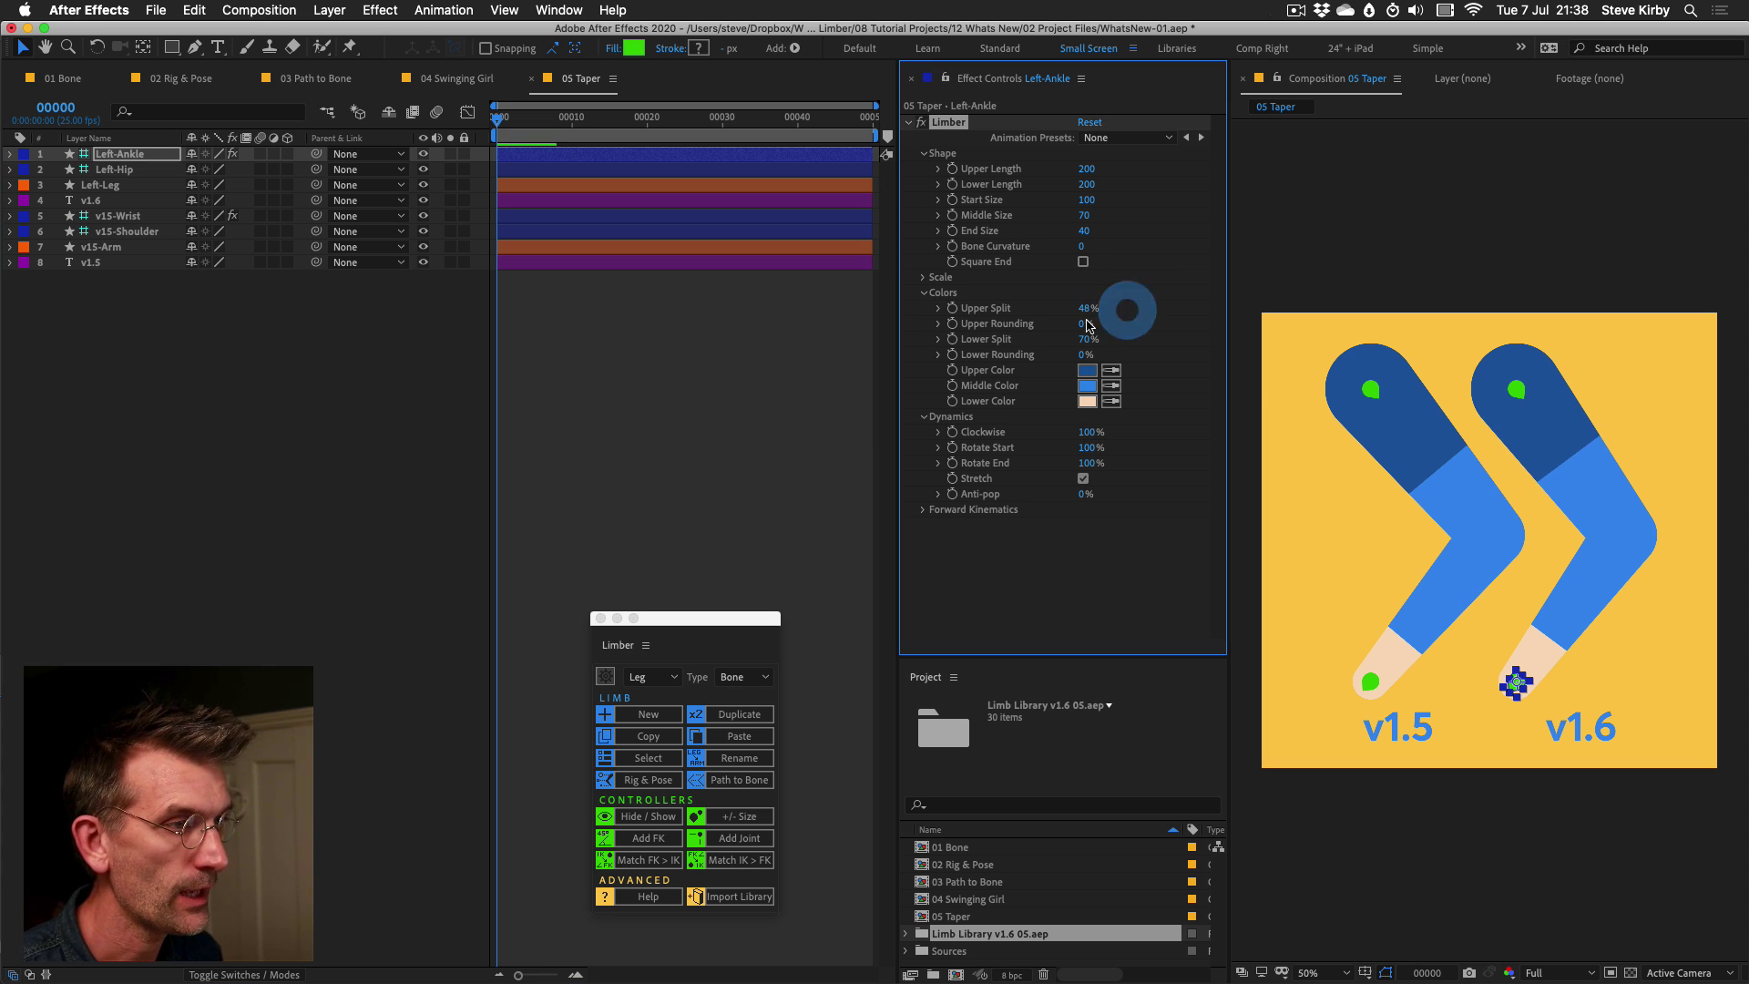
Try a different Start Size and a Rotate End of 0% on the Left-Ankle, undoing each change.
{"action": "left_click_drag", "start_coordinate": [1095, 201], "coordinate": [1201, 210]}
{"action": "key", "text": "super+z"}
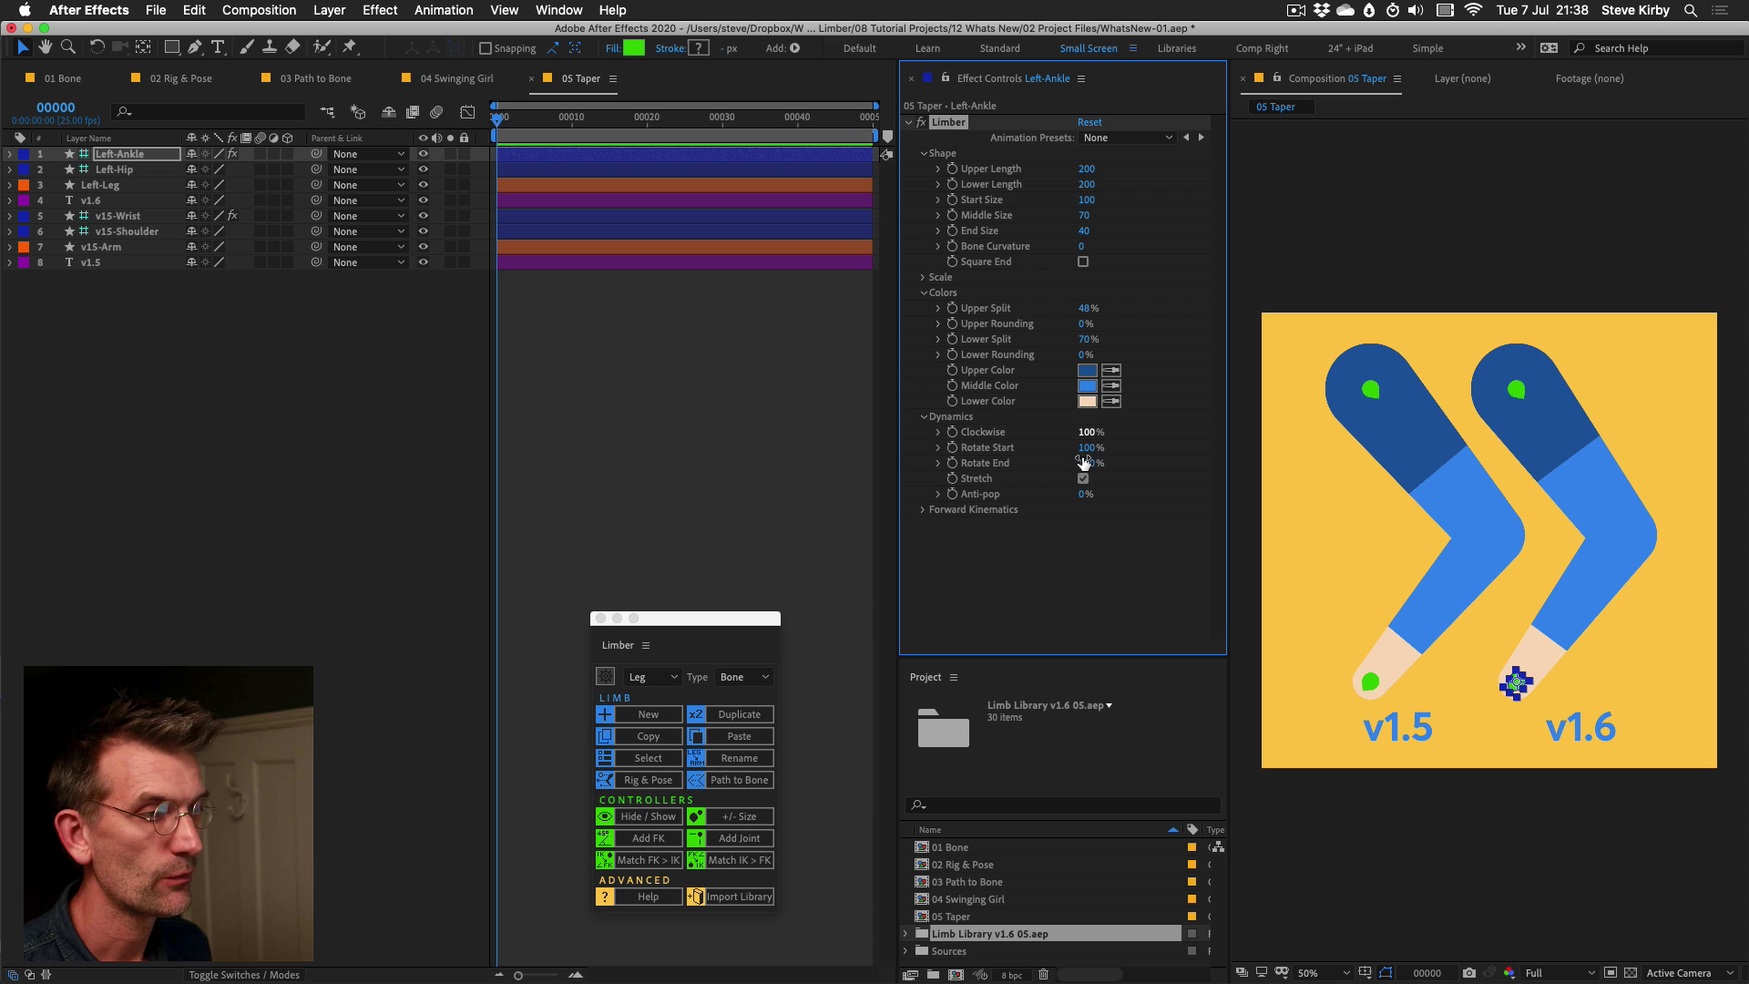
{"action": "left_click_drag", "start_coordinate": [1096, 468], "coordinate": [787, 472]}
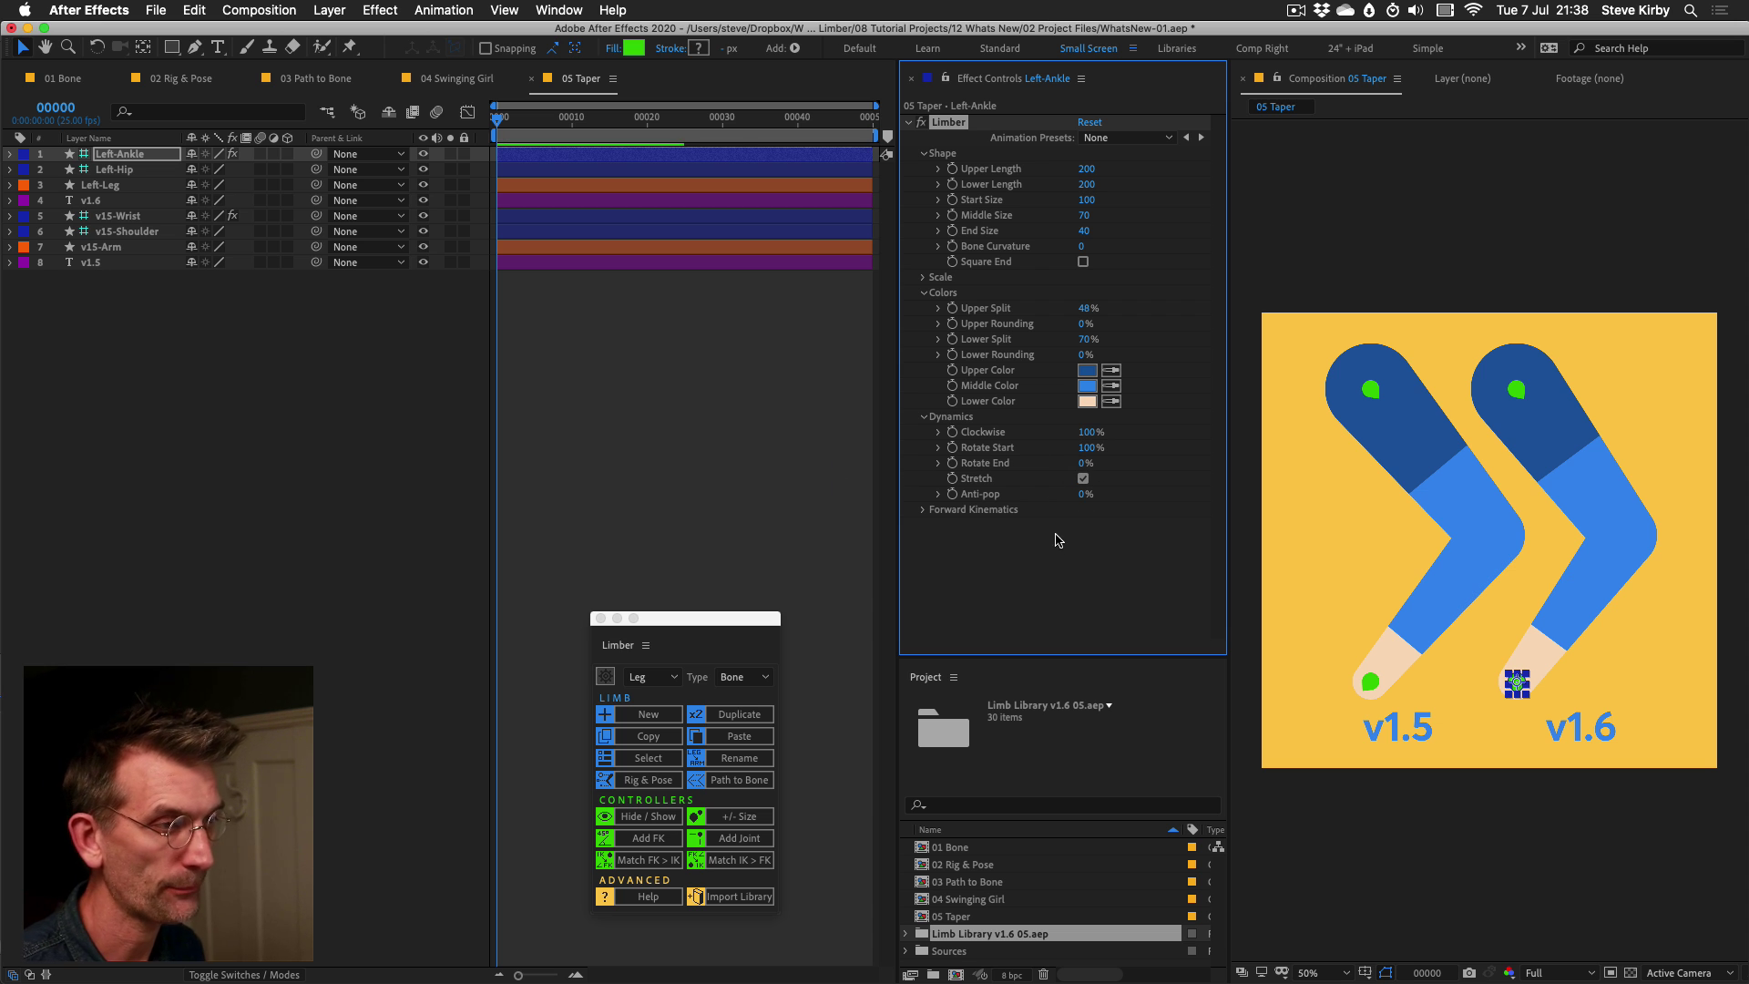
{"action": "key", "text": "super+z"}
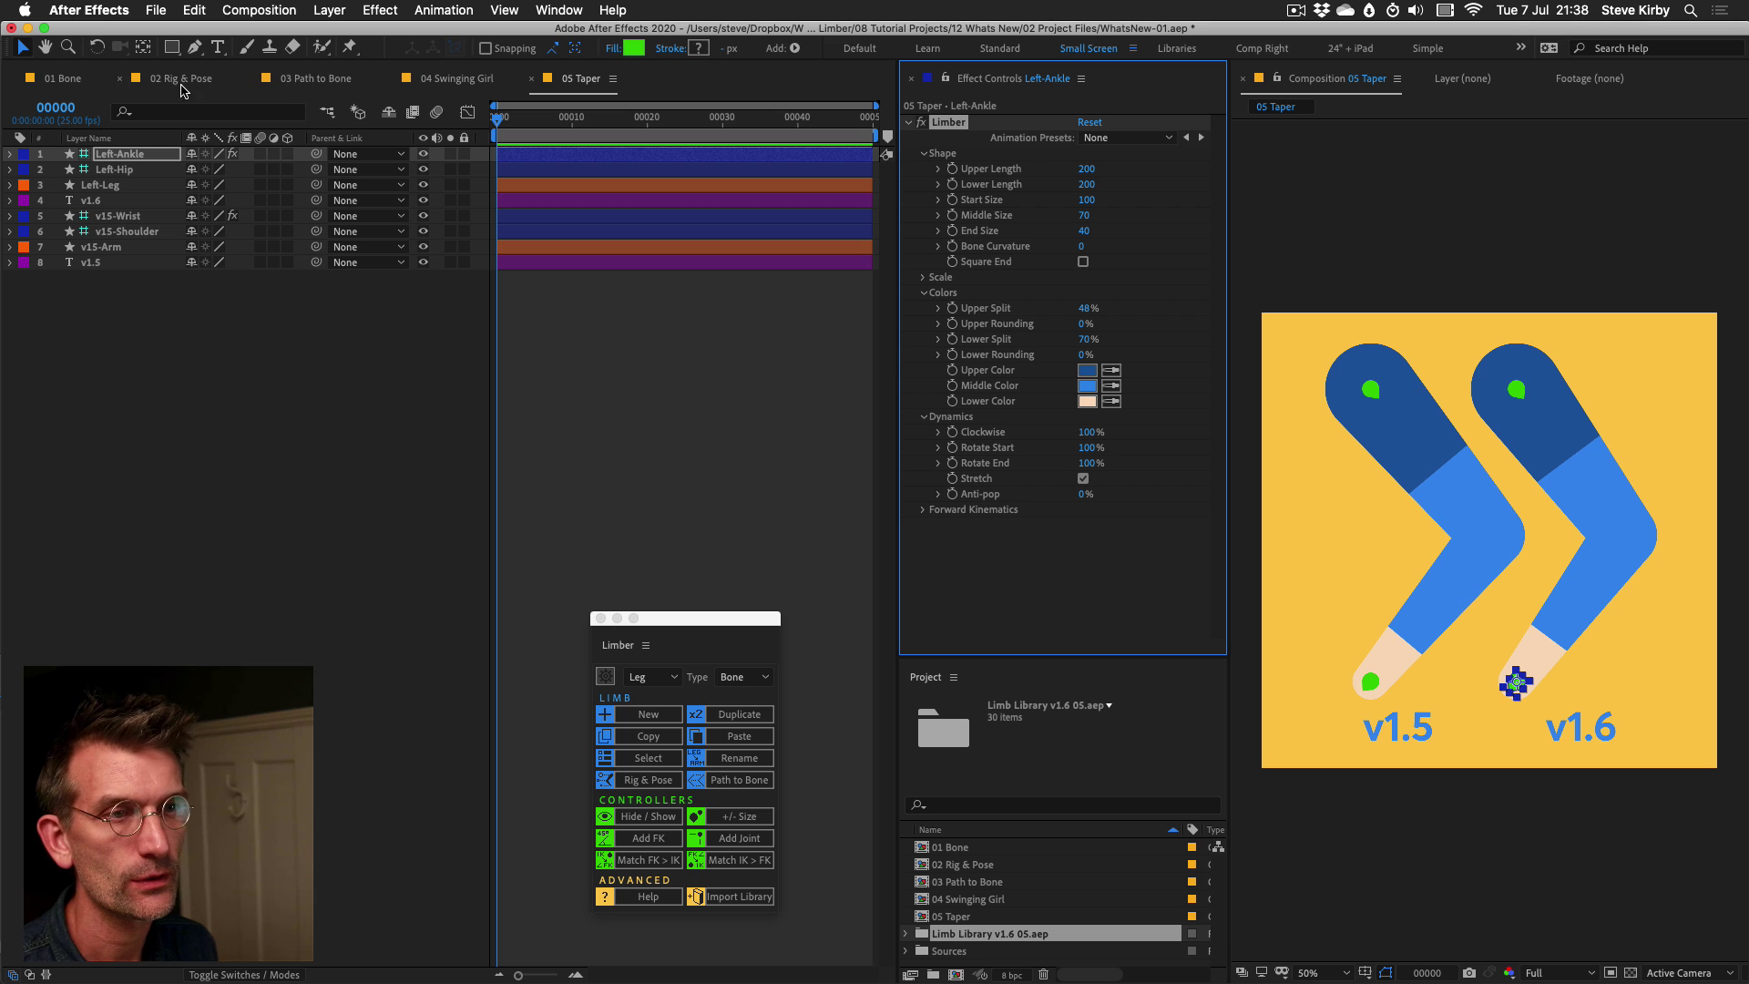
Try Bone Curvature values up to 98 on the Left-Wrist in 01 Bone, and vary the Left-Ankle's curvature in 05 Taper.
{"action": "left_click", "coordinate": [71, 81]}
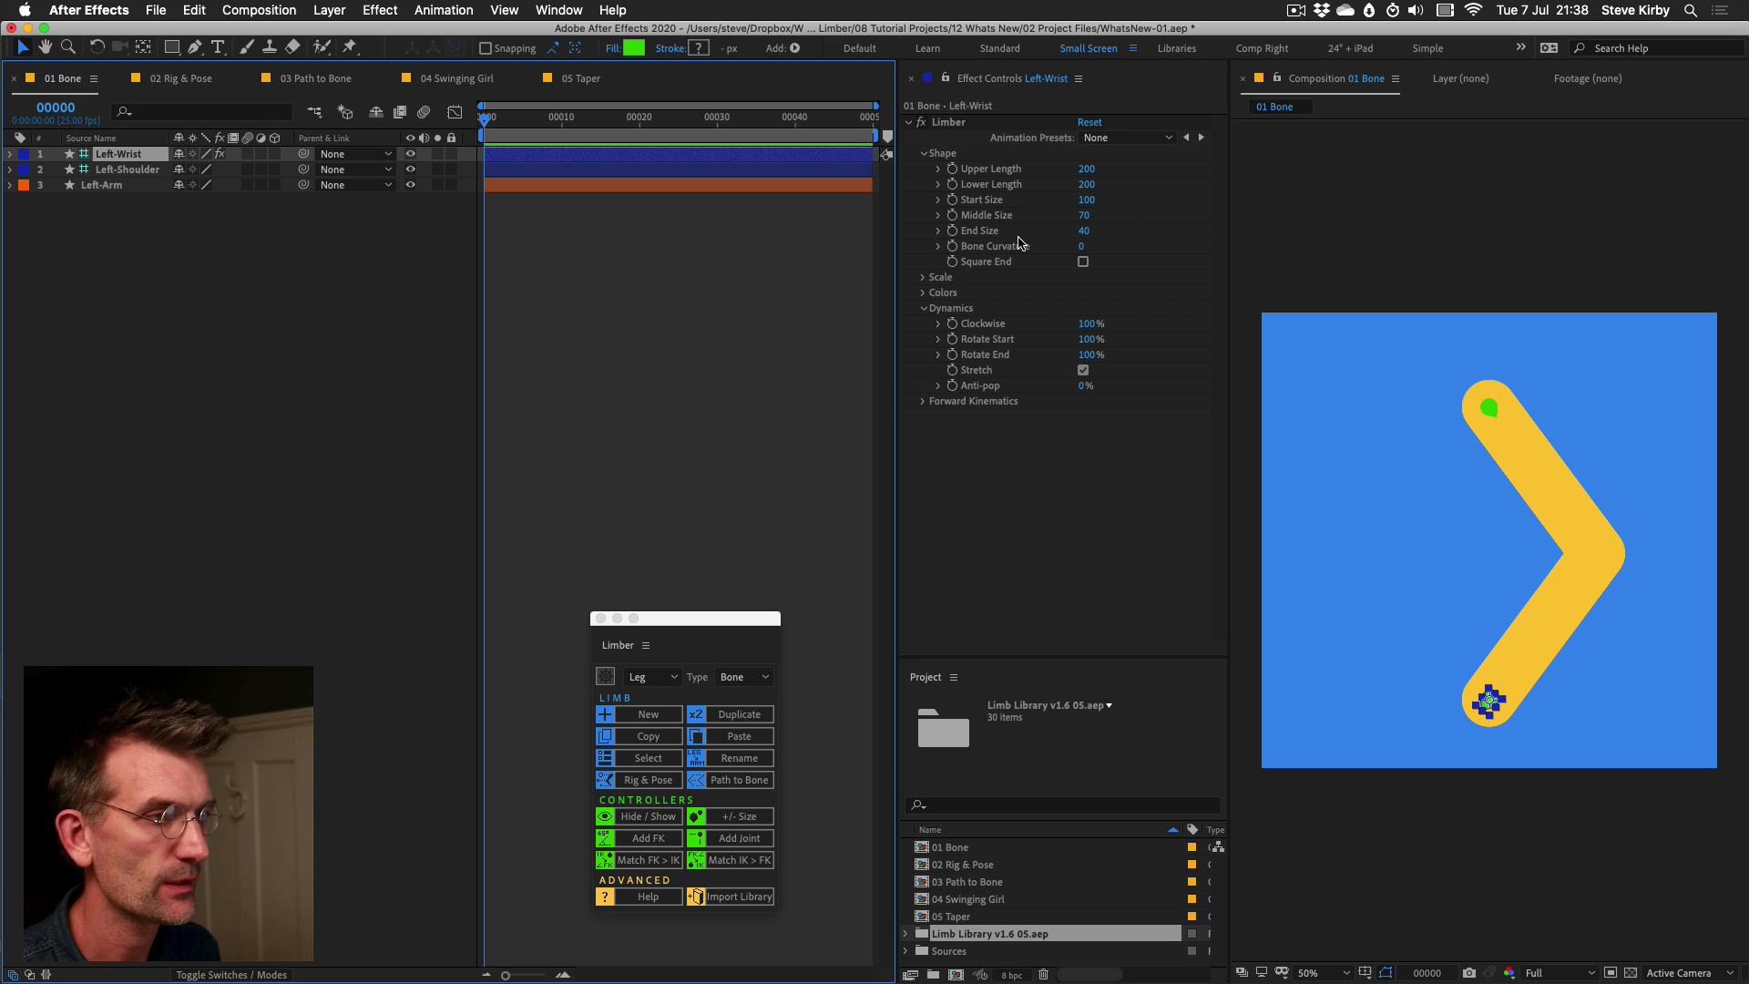
{"action": "left_click_drag", "start_coordinate": [1082, 250], "coordinate": [1156, 253]}
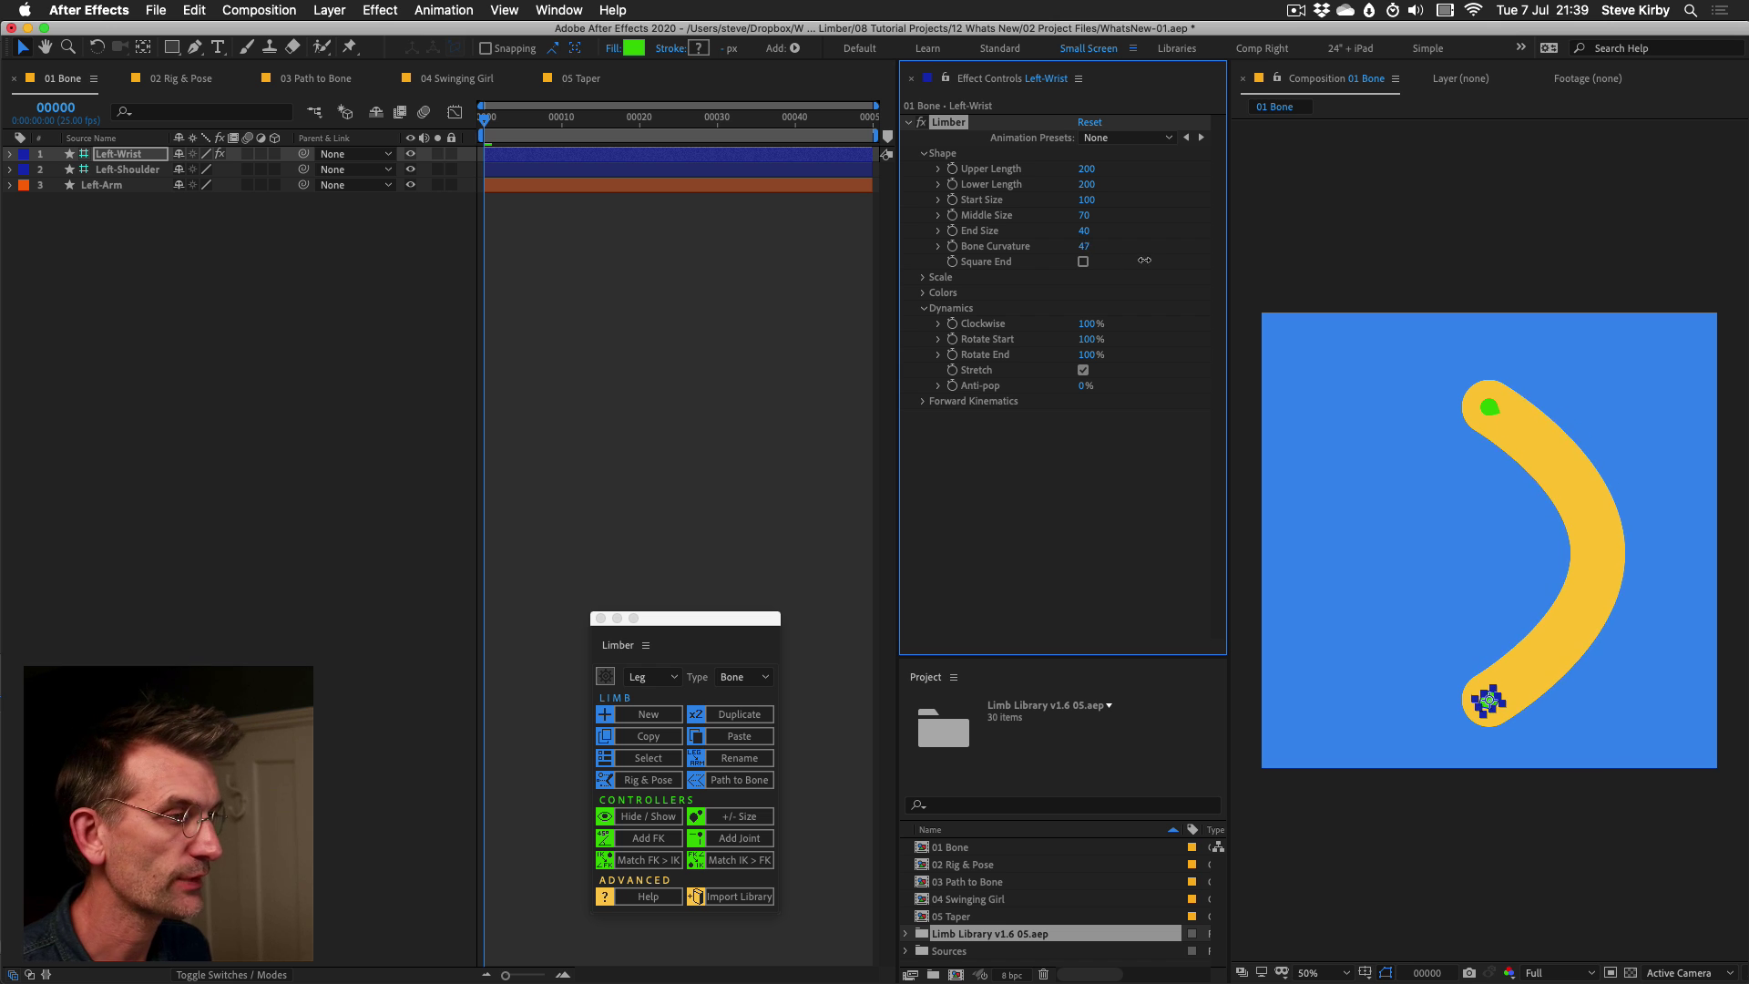
{"action": "left_click_drag", "start_coordinate": [1110, 264], "coordinate": [1153, 265]}
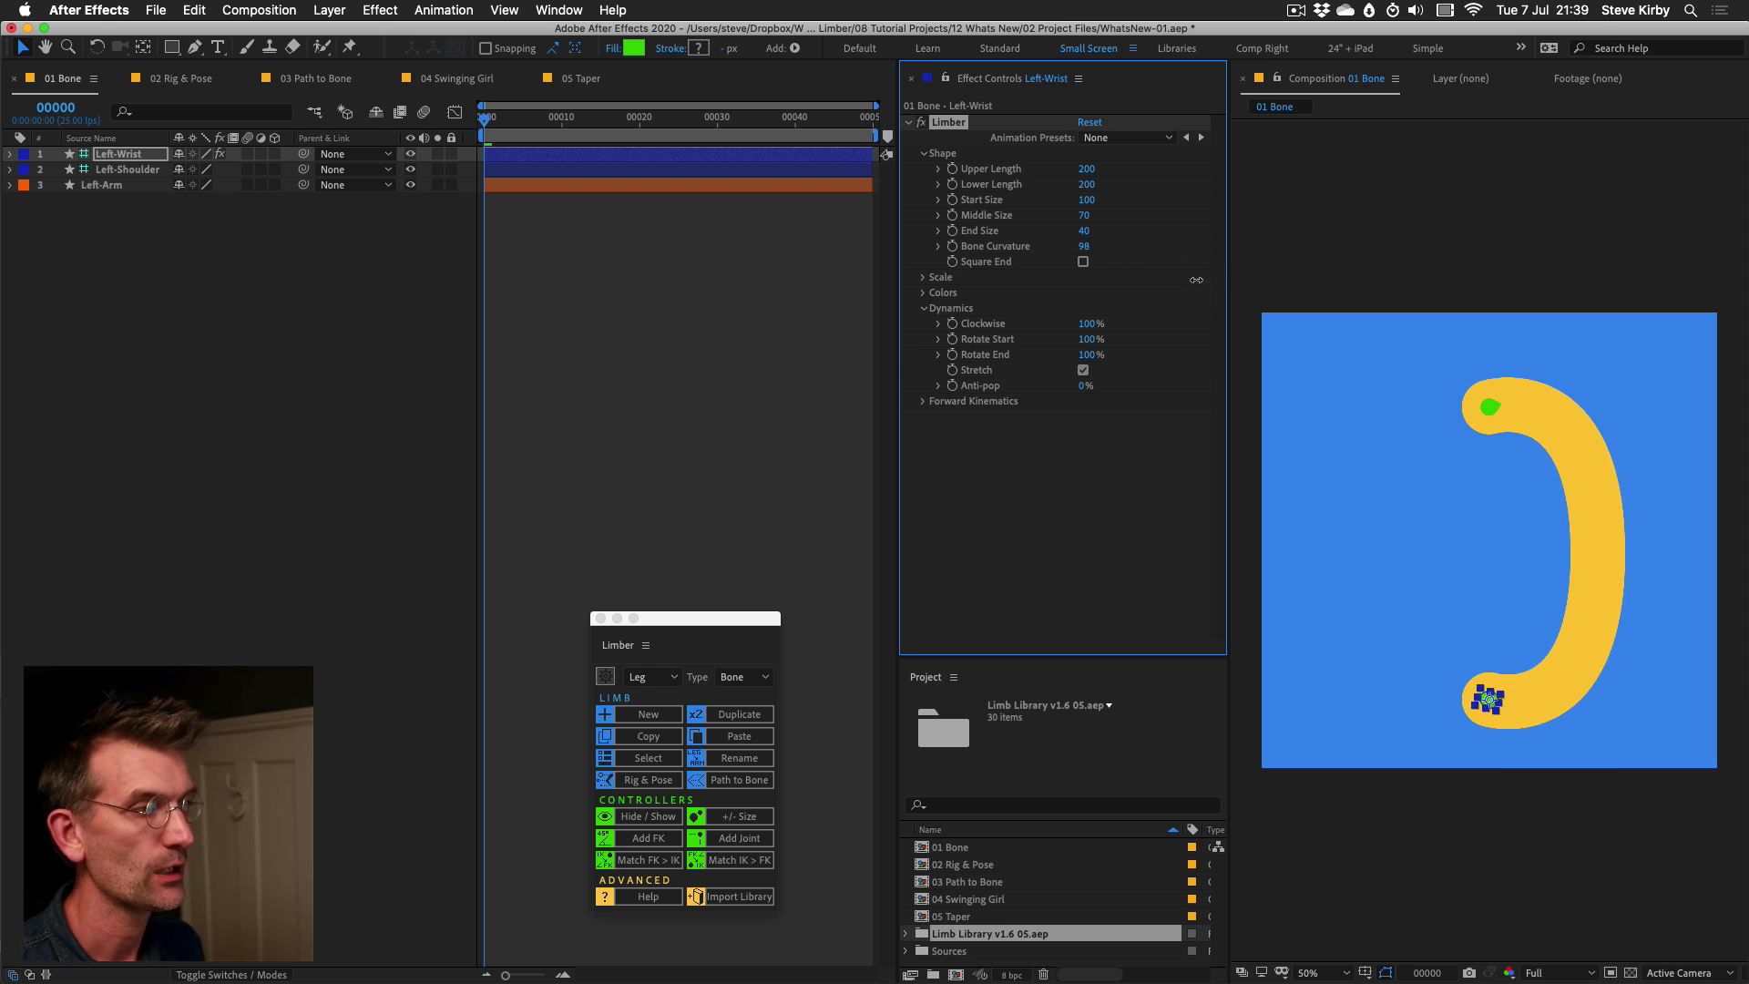
{"action": "left_click_drag", "start_coordinate": [1164, 279], "coordinate": [967, 297]}
{"action": "left_click", "coordinate": [575, 80]}
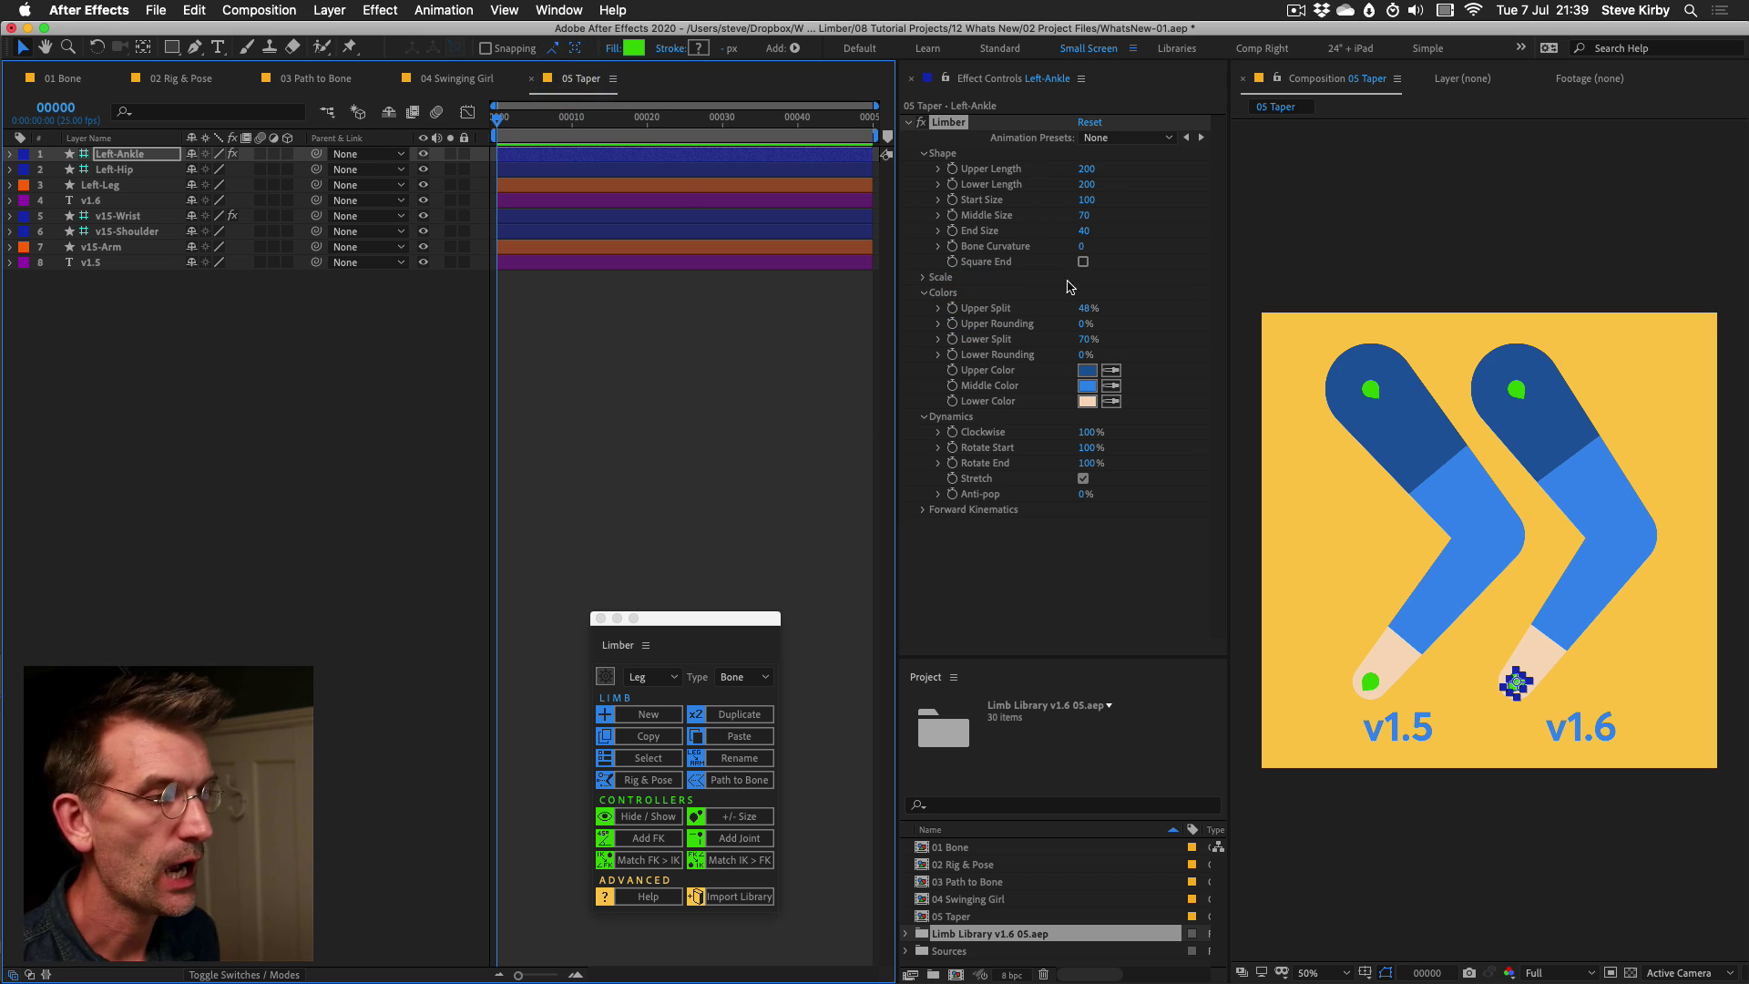
{"action": "left_click_drag", "start_coordinate": [1082, 246], "coordinate": [957, 281]}
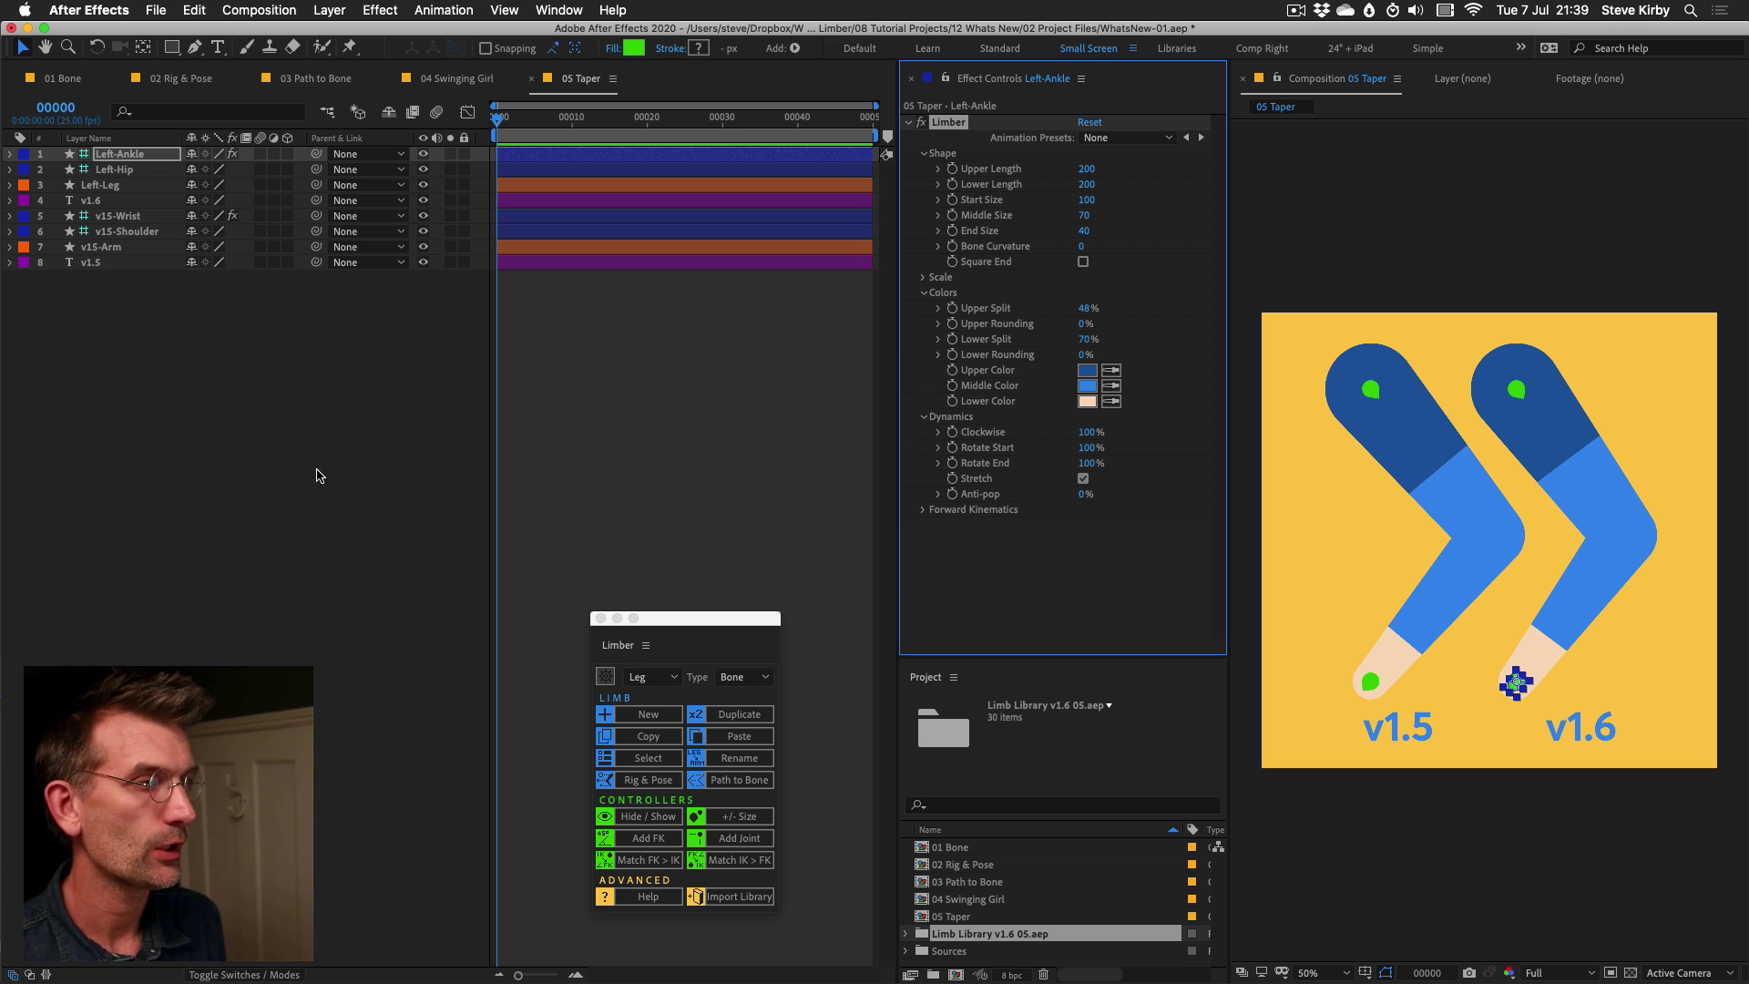
Reveal the Rotation property of the Left-Ankle layer and try to change its value.
{"action": "left_click", "coordinate": [128, 154]}
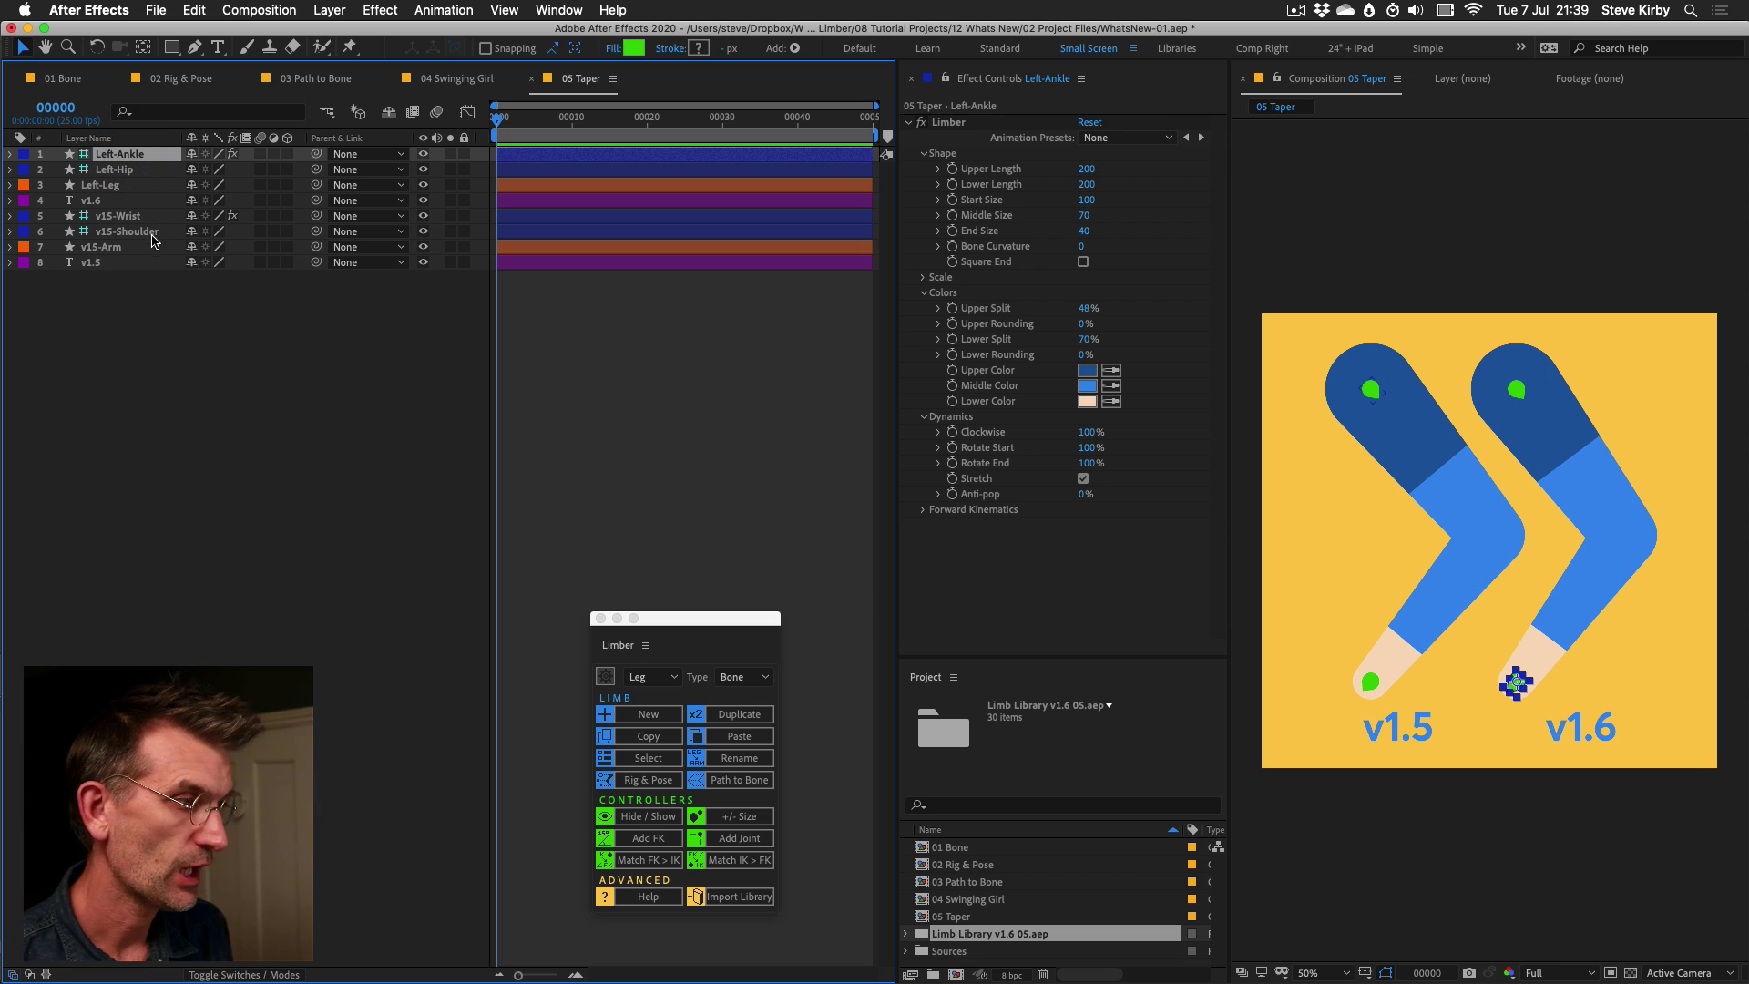
{"action": "key", "text": "r"}
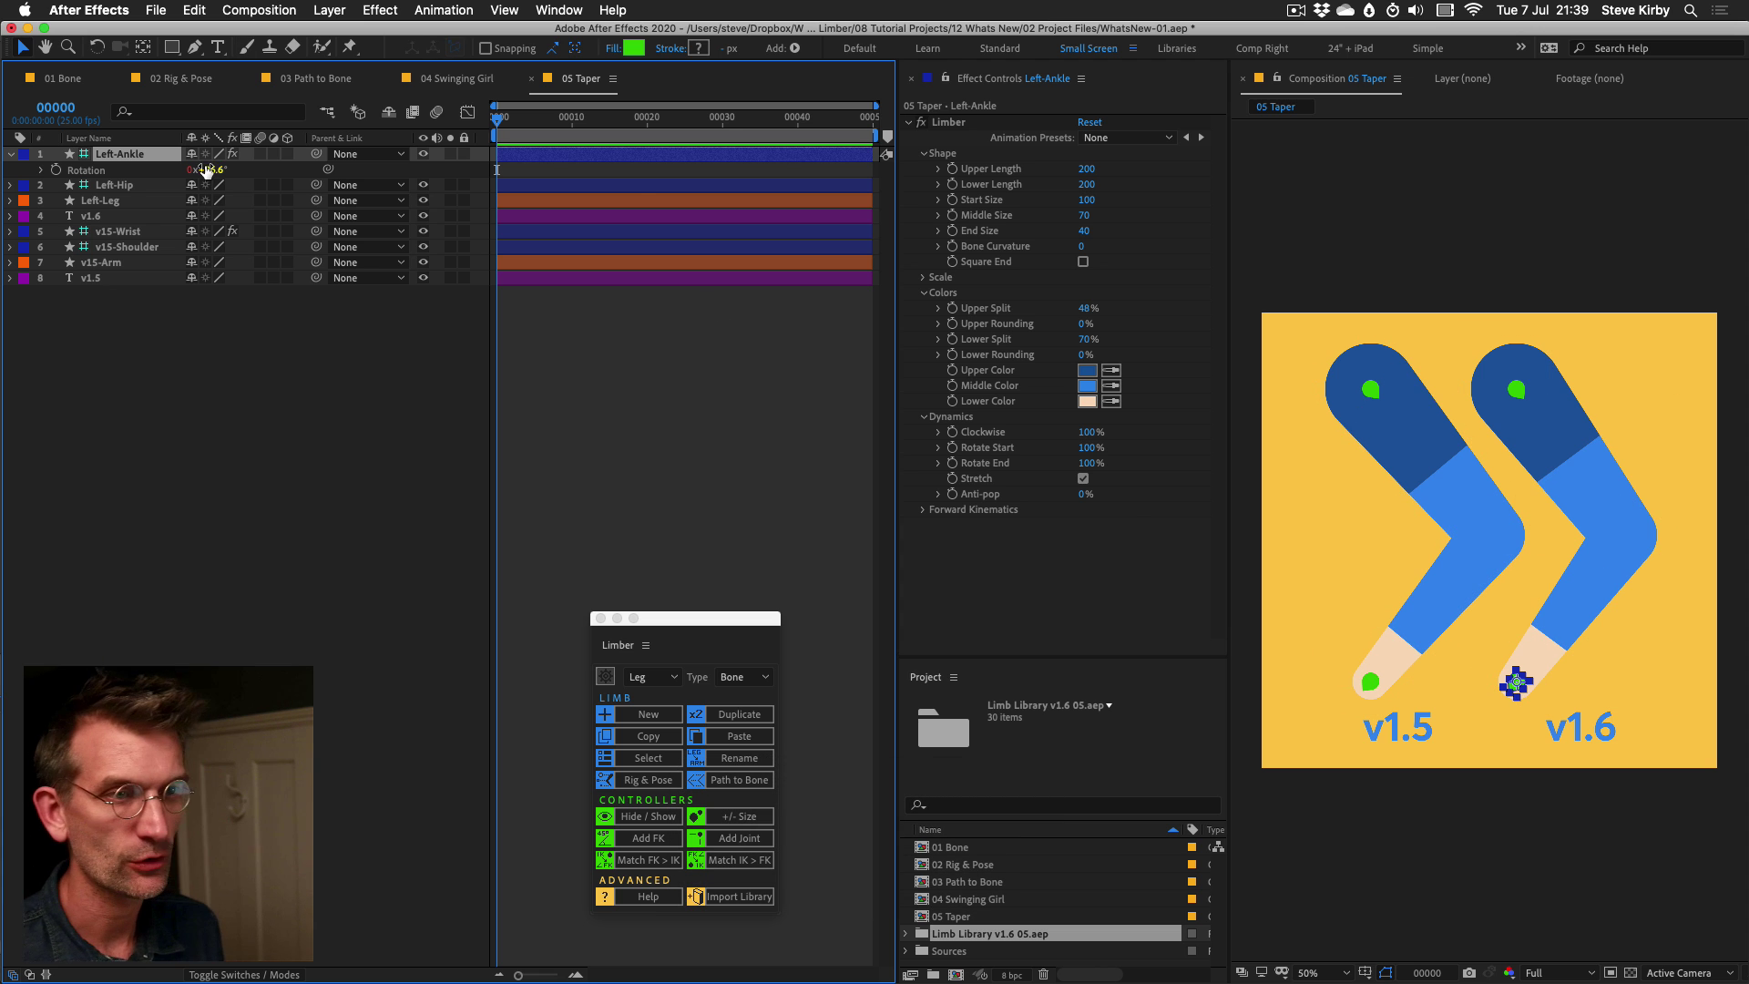
{"action": "left_click_drag", "start_coordinate": [206, 170], "coordinate": [639, 167]}
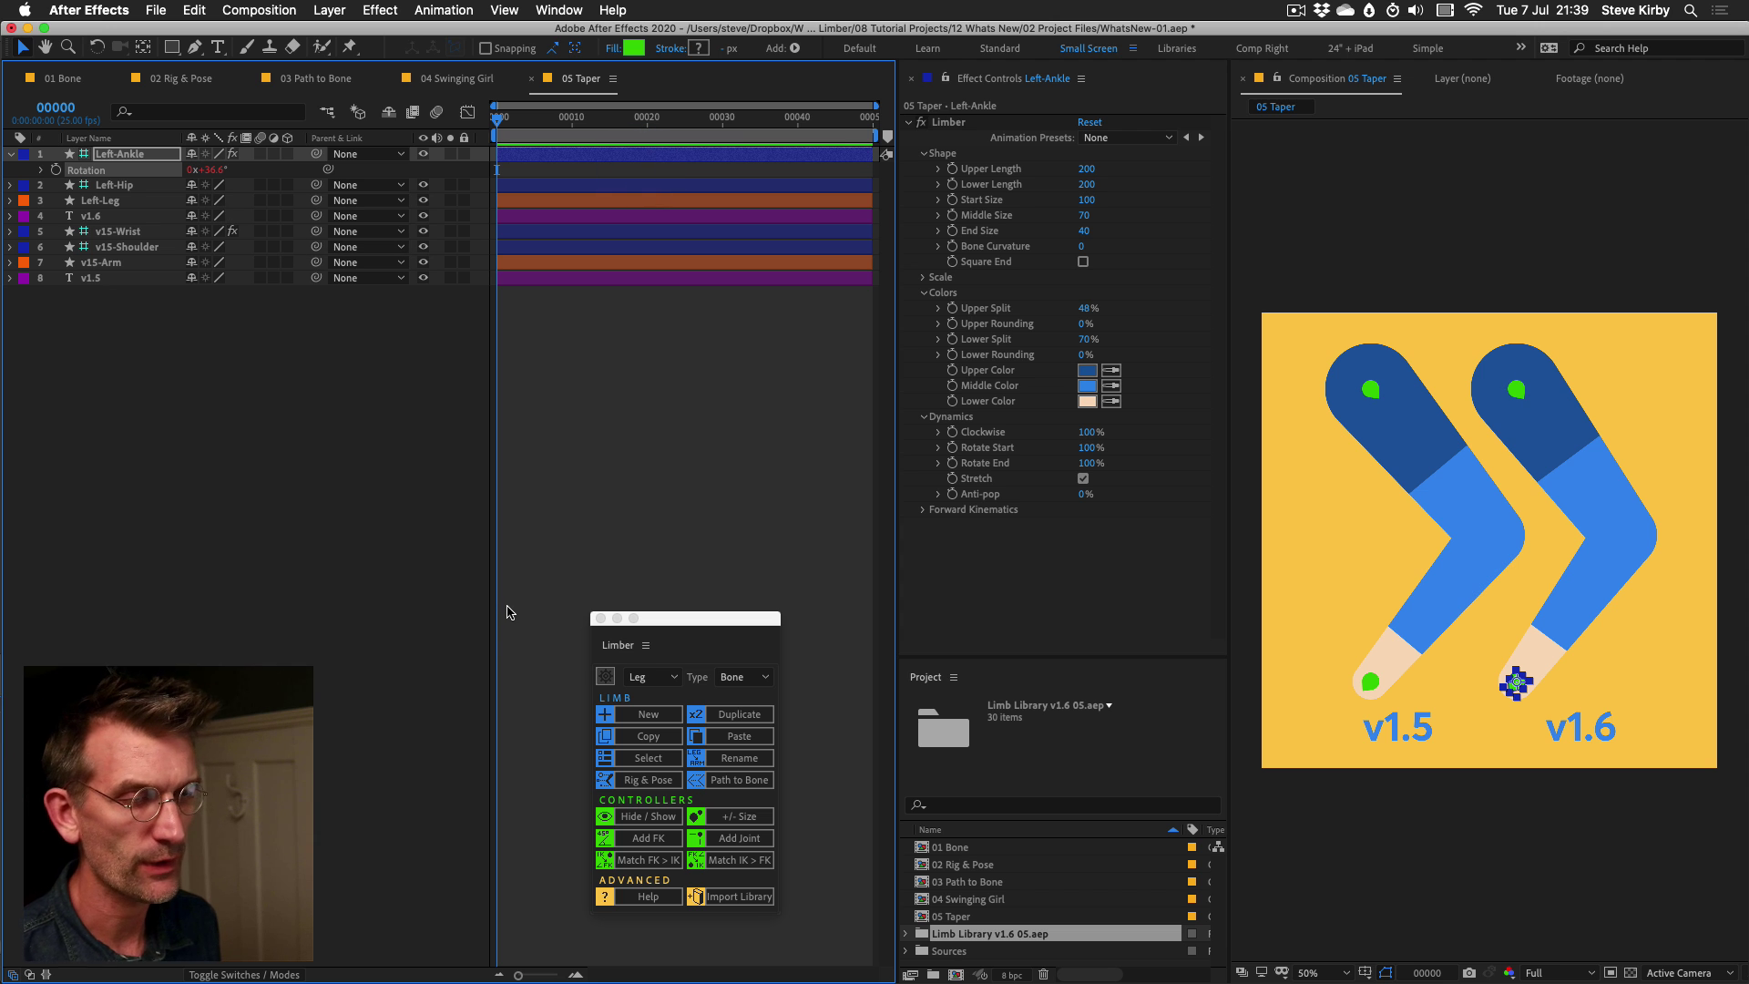
Reveal the v15-Wrist layer's Rotation property, try to change its value and undo the attempt.
{"action": "left_click", "coordinate": [117, 233]}
{"action": "key", "text": "r"}
{"action": "mouse_move", "coordinate": [217, 248]}
{"action": "left_mouse_down"}
{"action": "mouse_move", "coordinate": [178, 255]}
{"action": "mouse_move", "coordinate": [293, 246]}
{"action": "mouse_move", "coordinate": [196, 262]}
{"action": "mouse_move", "coordinate": [240, 261]}
{"action": "left_mouse_up"}
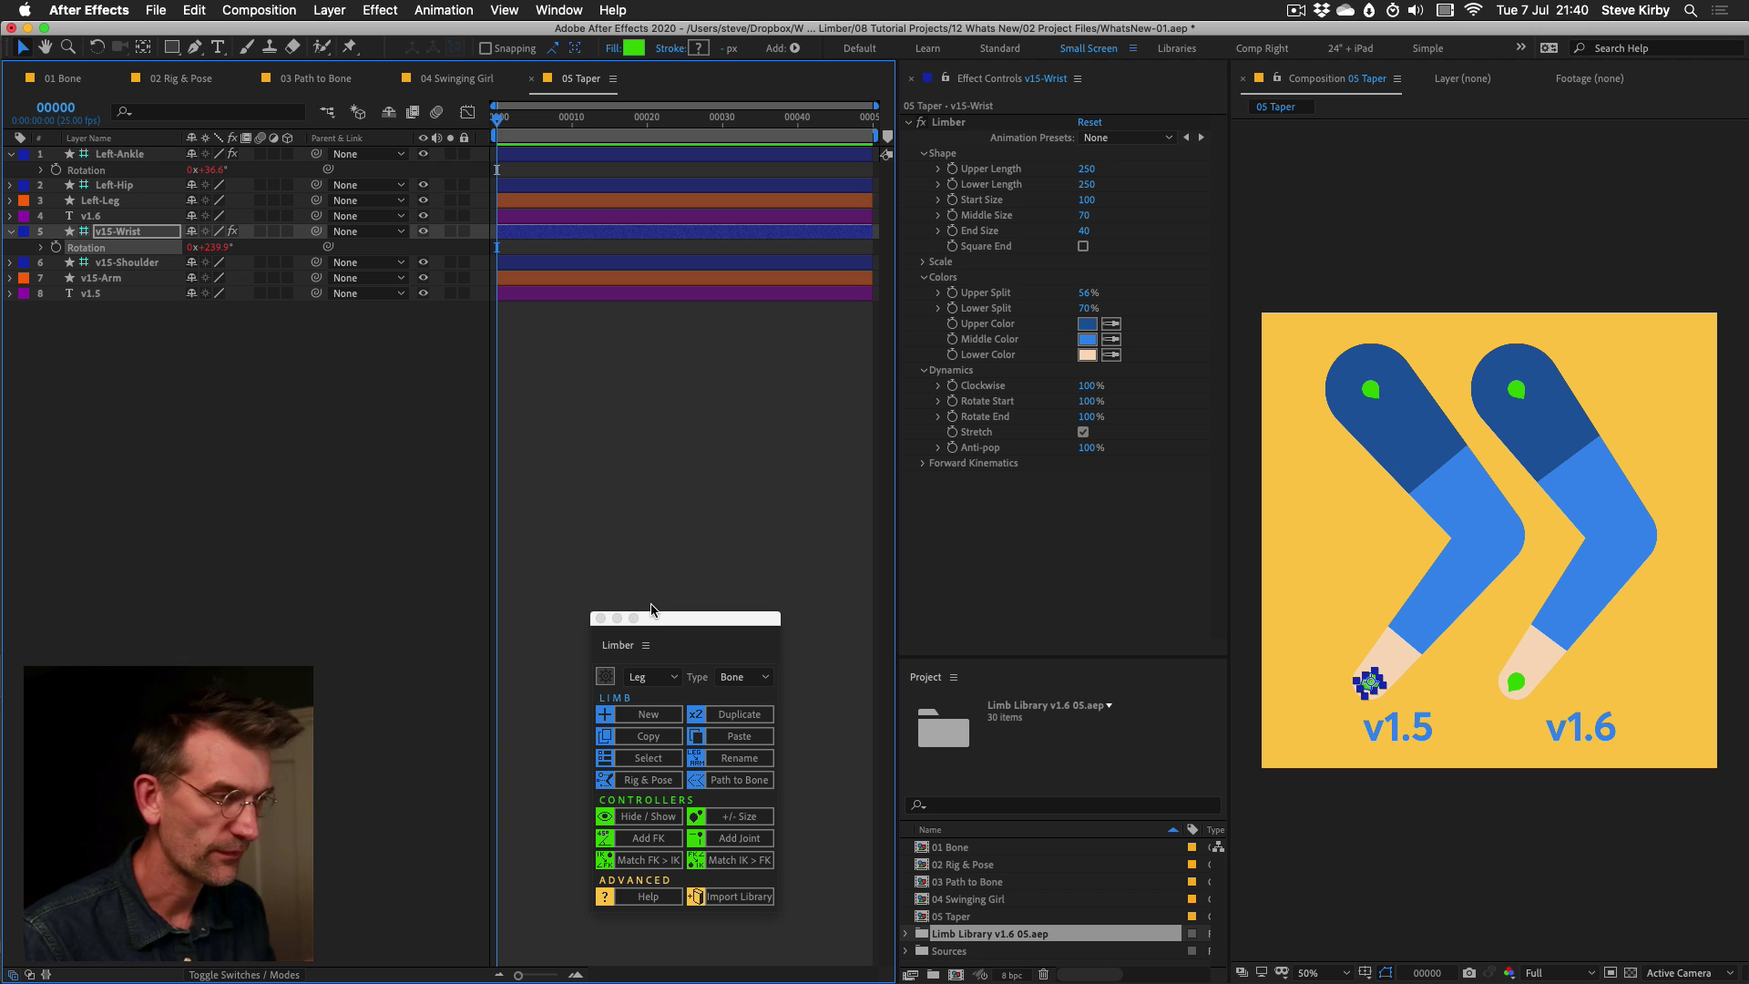
{"action": "key", "text": "super+z"}
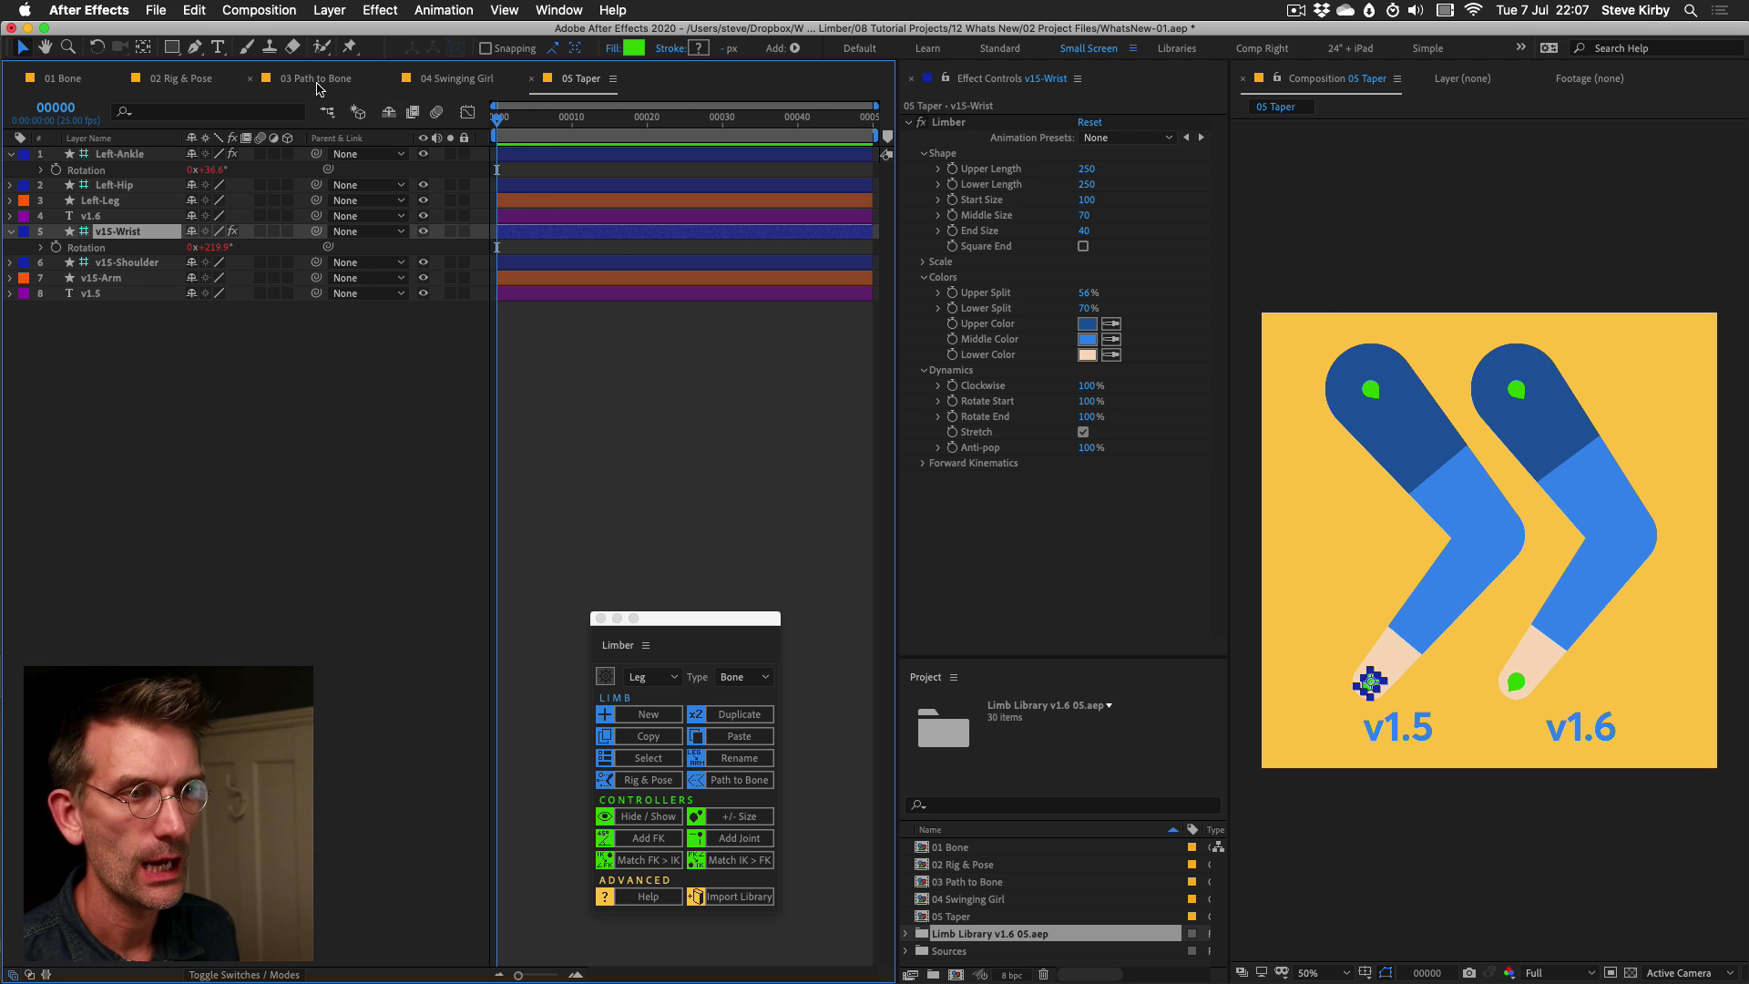
Delete all layers in the 03 Path to Bone composition and create a new Bone leg limb named right.
{"action": "left_click", "coordinate": [316, 78]}
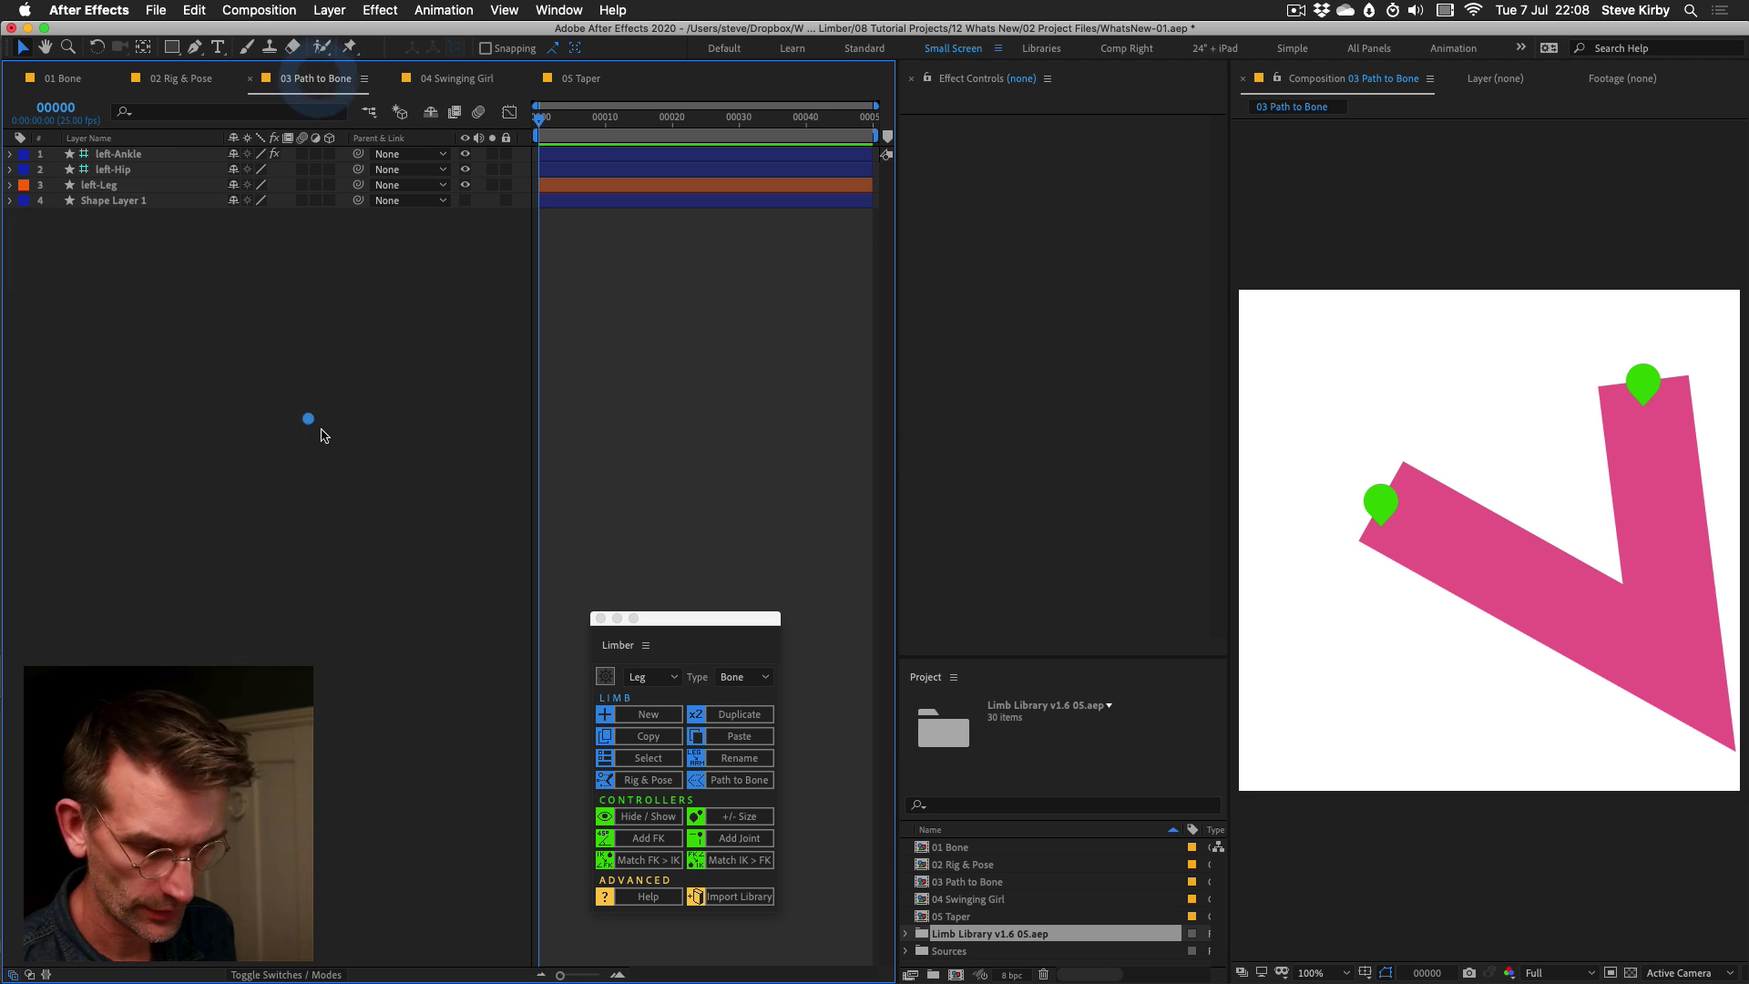
{"action": "key", "text": "super+a"}
{"action": "key", "text": "super+BackSpace"}
{"action": "left_click", "coordinate": [651, 716]}
{"action": "left_click", "coordinate": [927, 526]}
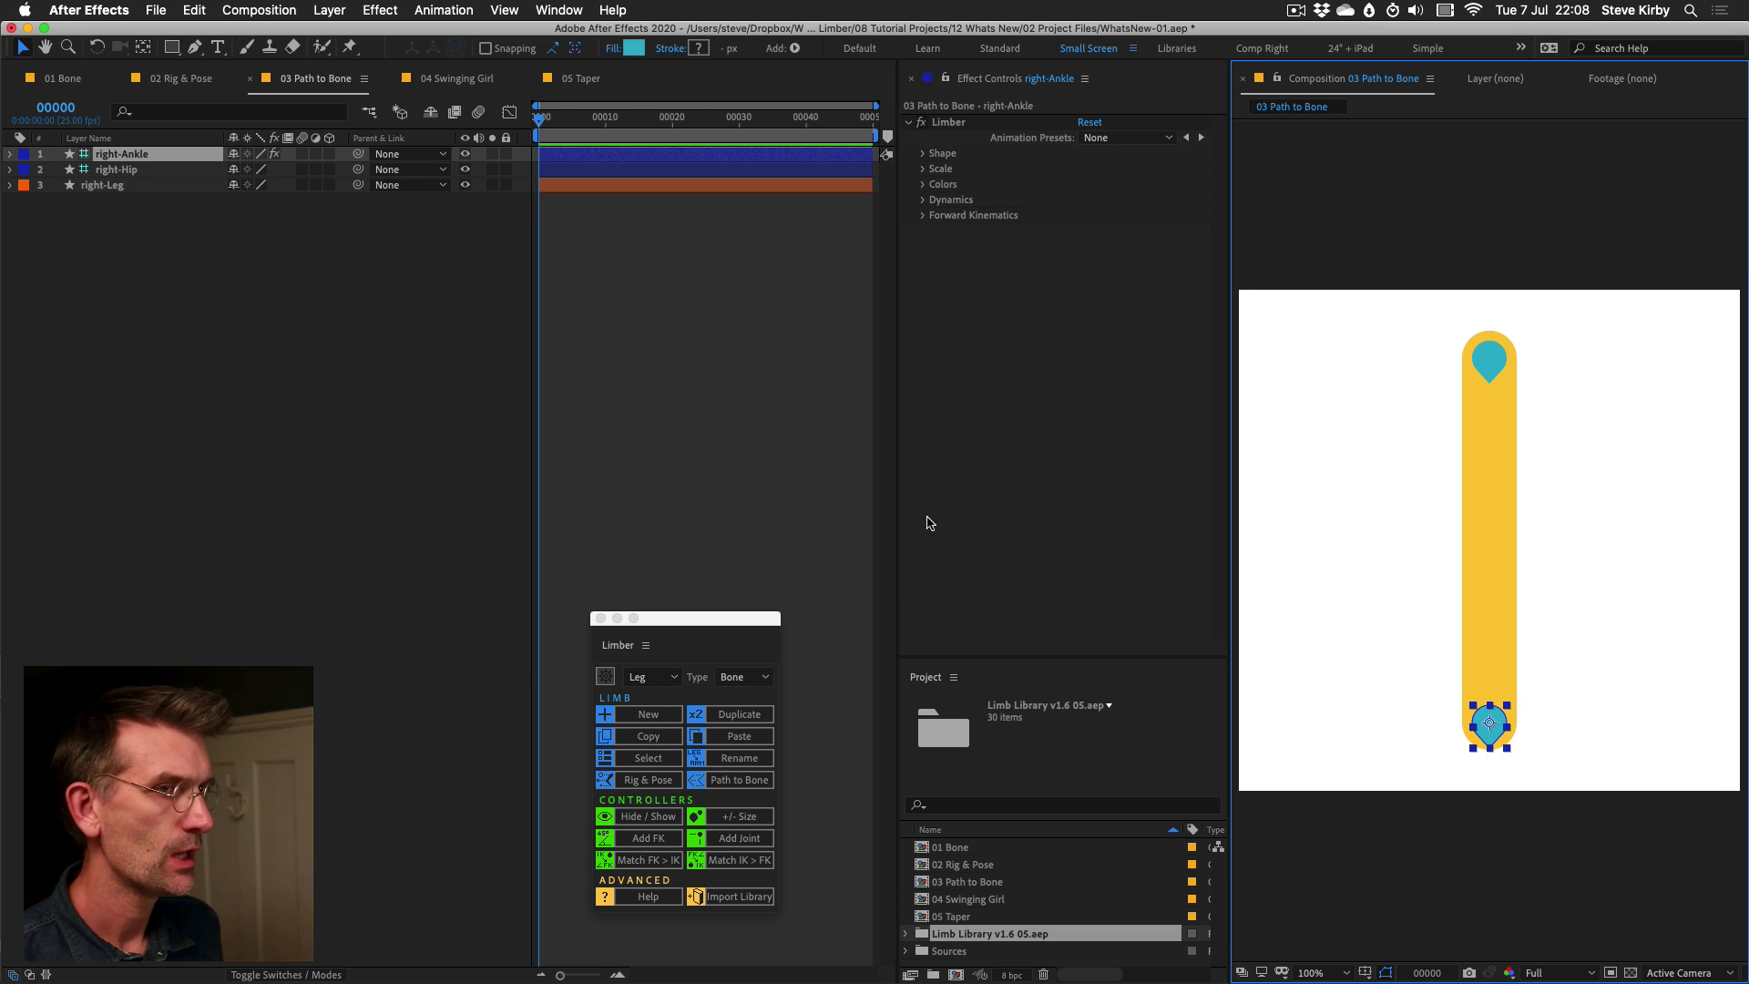
Select both the right-Ankle and right-Hip controllers and reveal their Rotation properties.
{"action": "left_click", "coordinate": [137, 171], "text": "shift"}
{"action": "key", "text": "shift+r"}
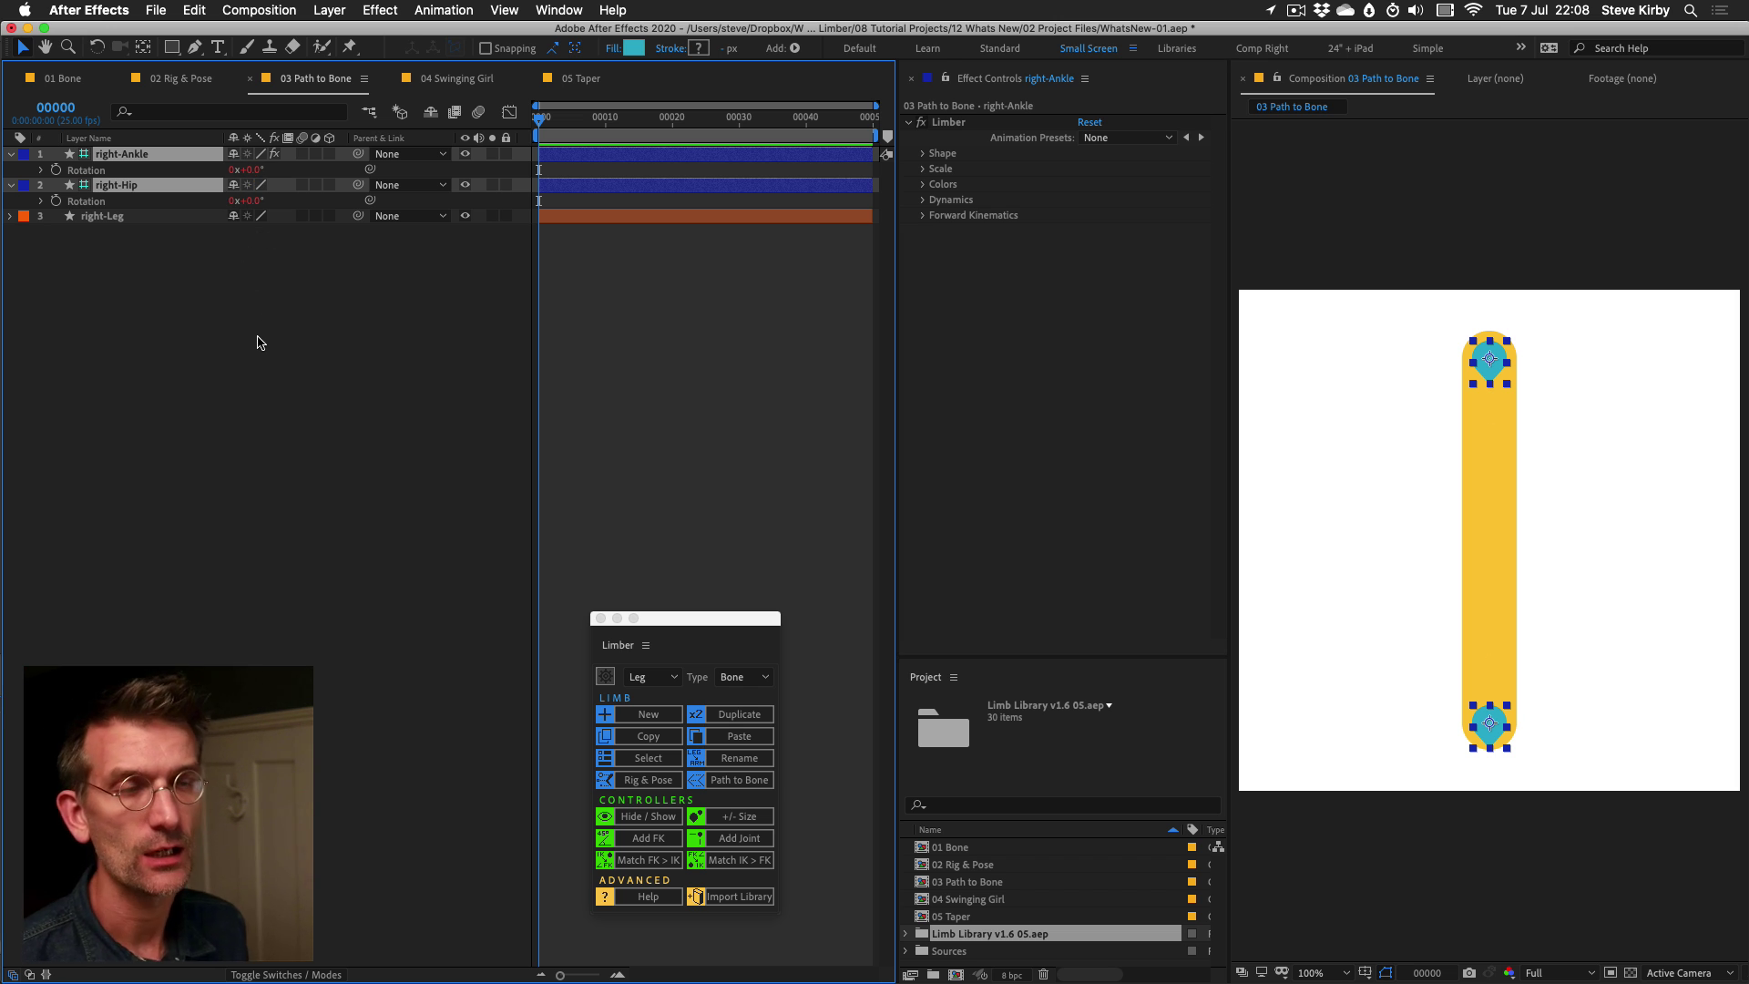
Add a joint controller named joint to the right leg and move the right-Ankle controller up and to the right so the leg bends.
{"action": "left_click", "coordinate": [329, 462]}
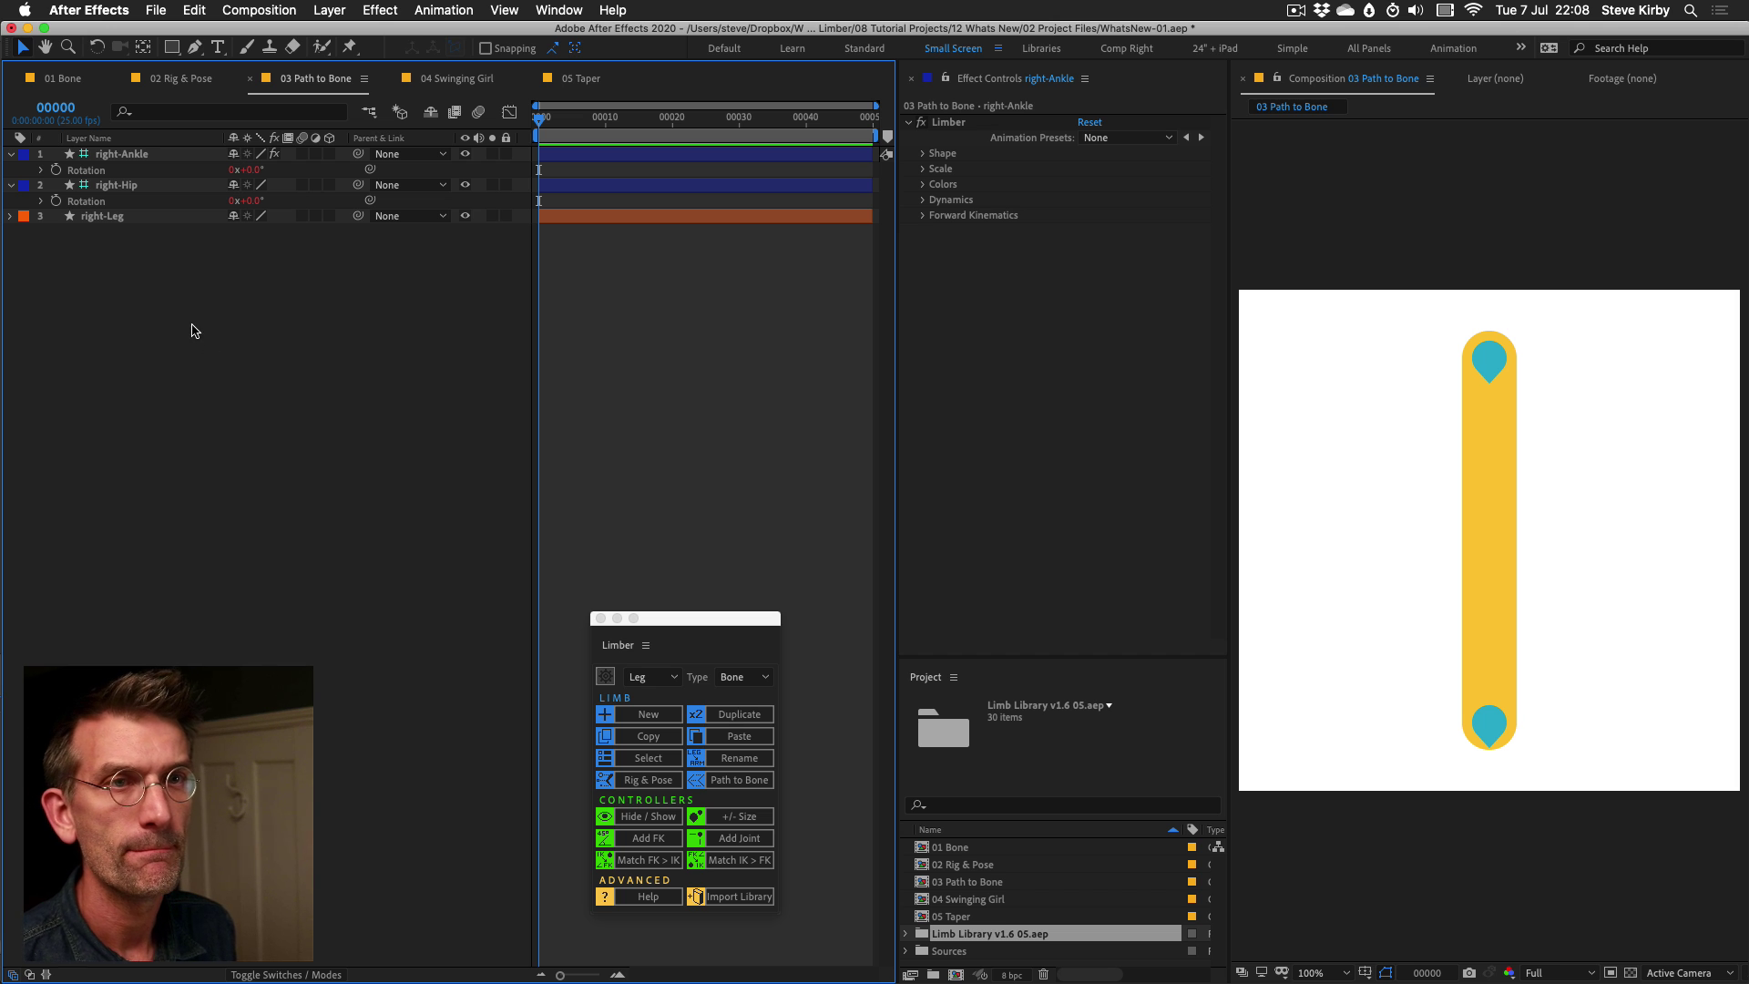
{"action": "left_click", "coordinate": [132, 157]}
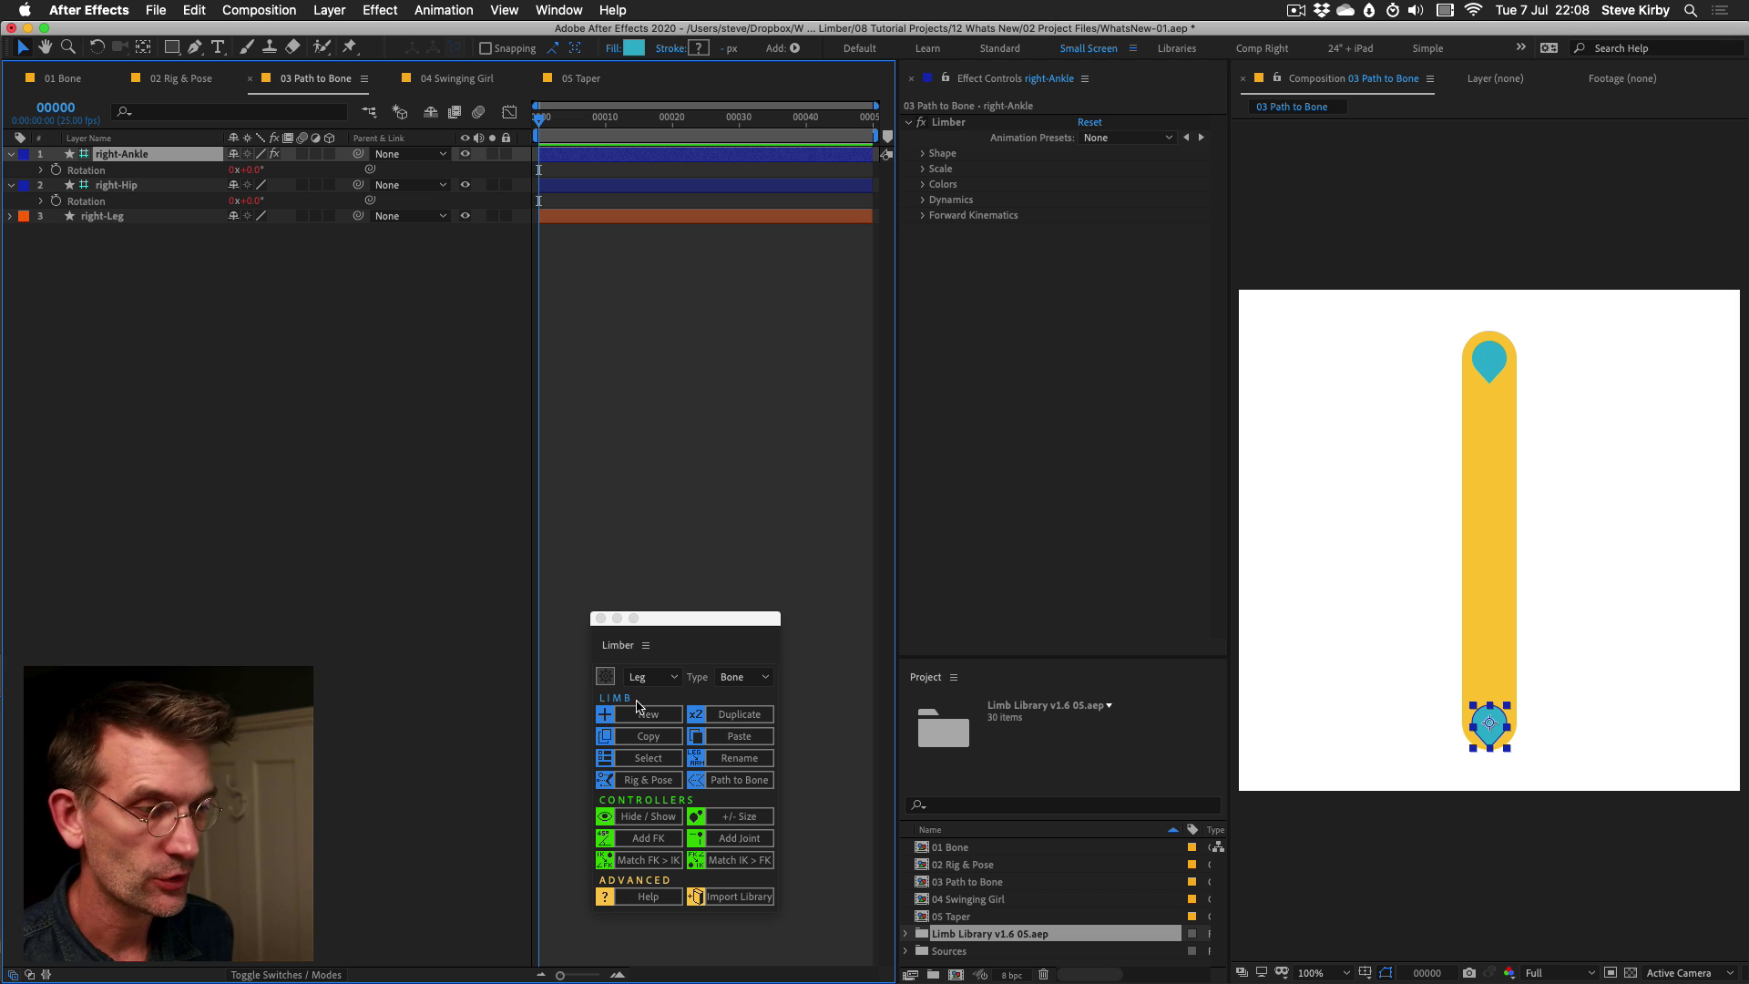
{"action": "left_click", "coordinate": [745, 840]}
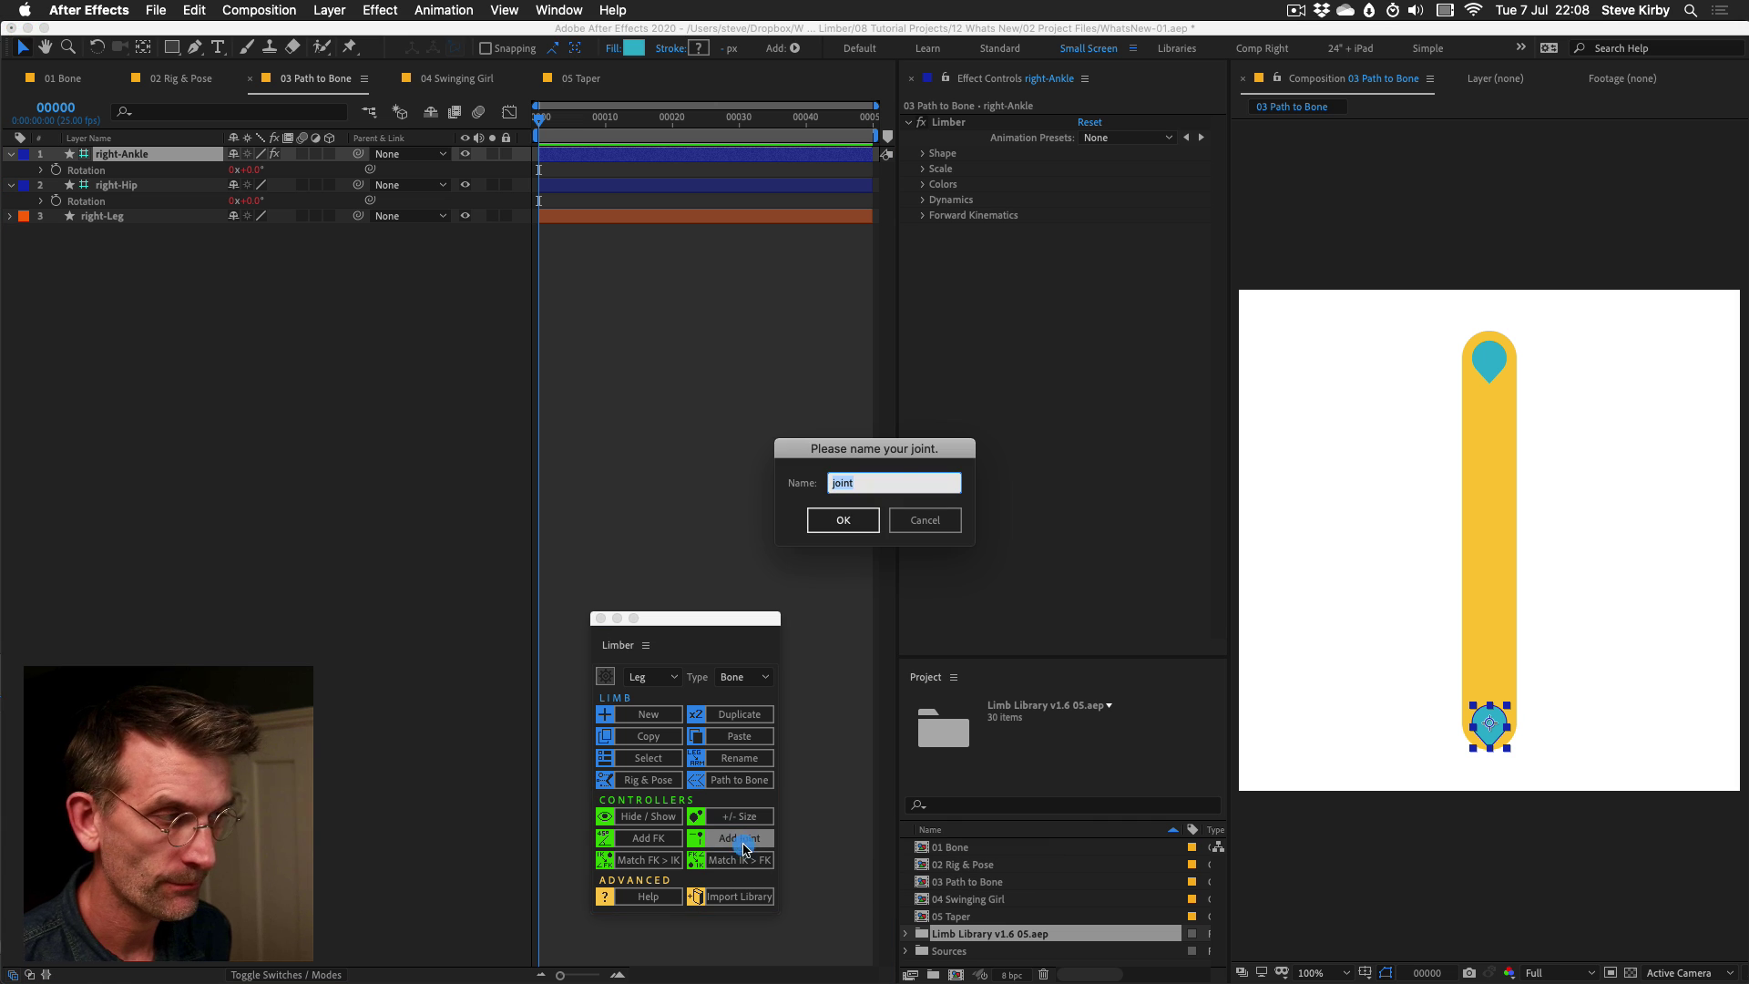
{"action": "left_click", "coordinate": [844, 521]}
{"action": "left_click_drag", "start_coordinate": [1490, 725], "coordinate": [1531, 605]}
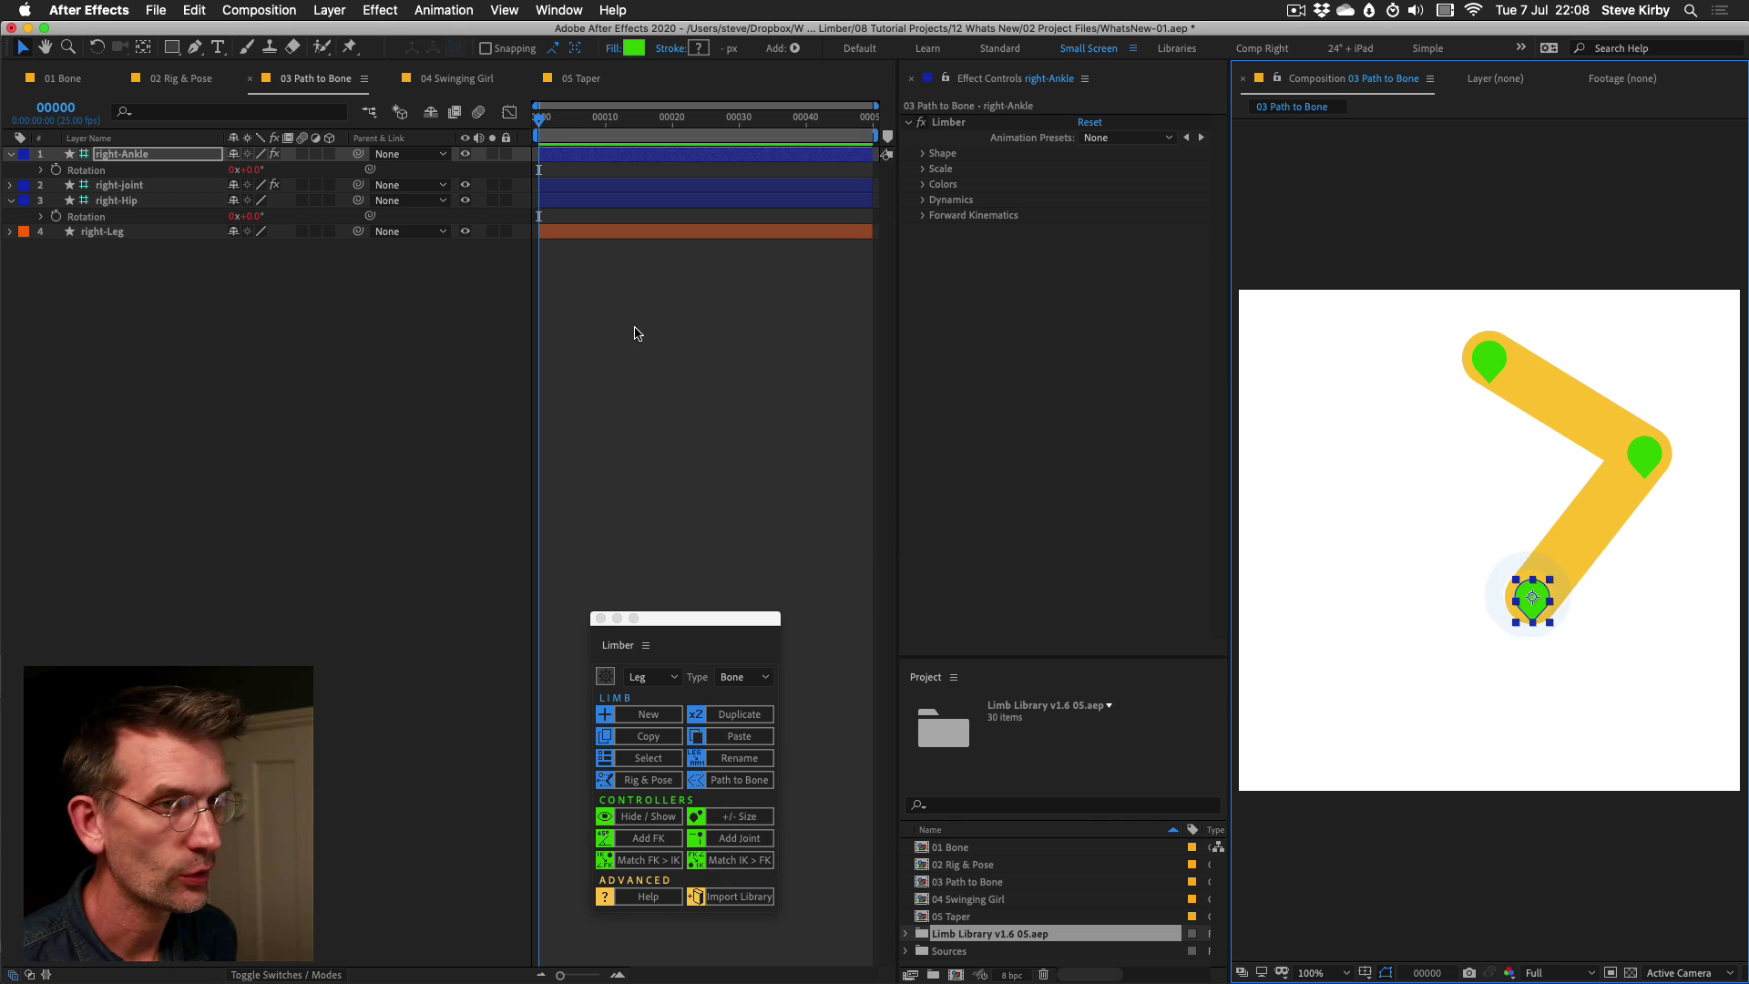
Try the right-joint controller's Limber Joint Rotation with the With Upper option and with the With Lower option.
{"action": "left_click", "coordinate": [135, 187]}
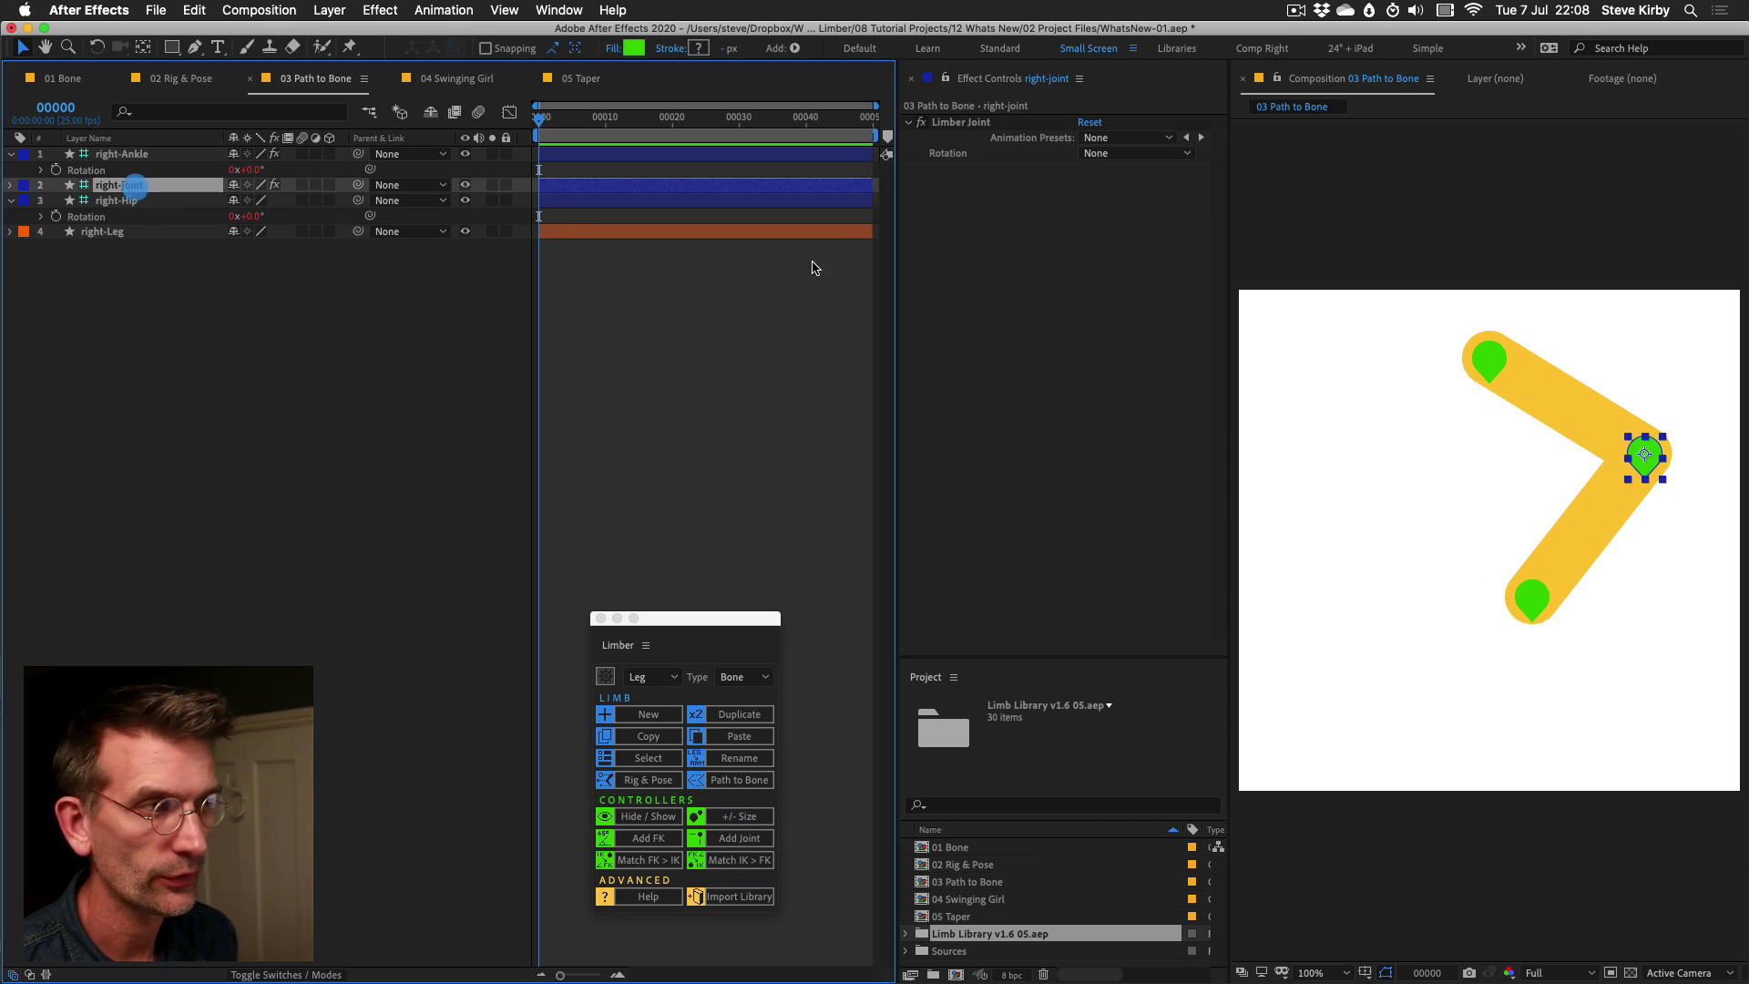
{"action": "left_click", "coordinate": [1122, 153]}
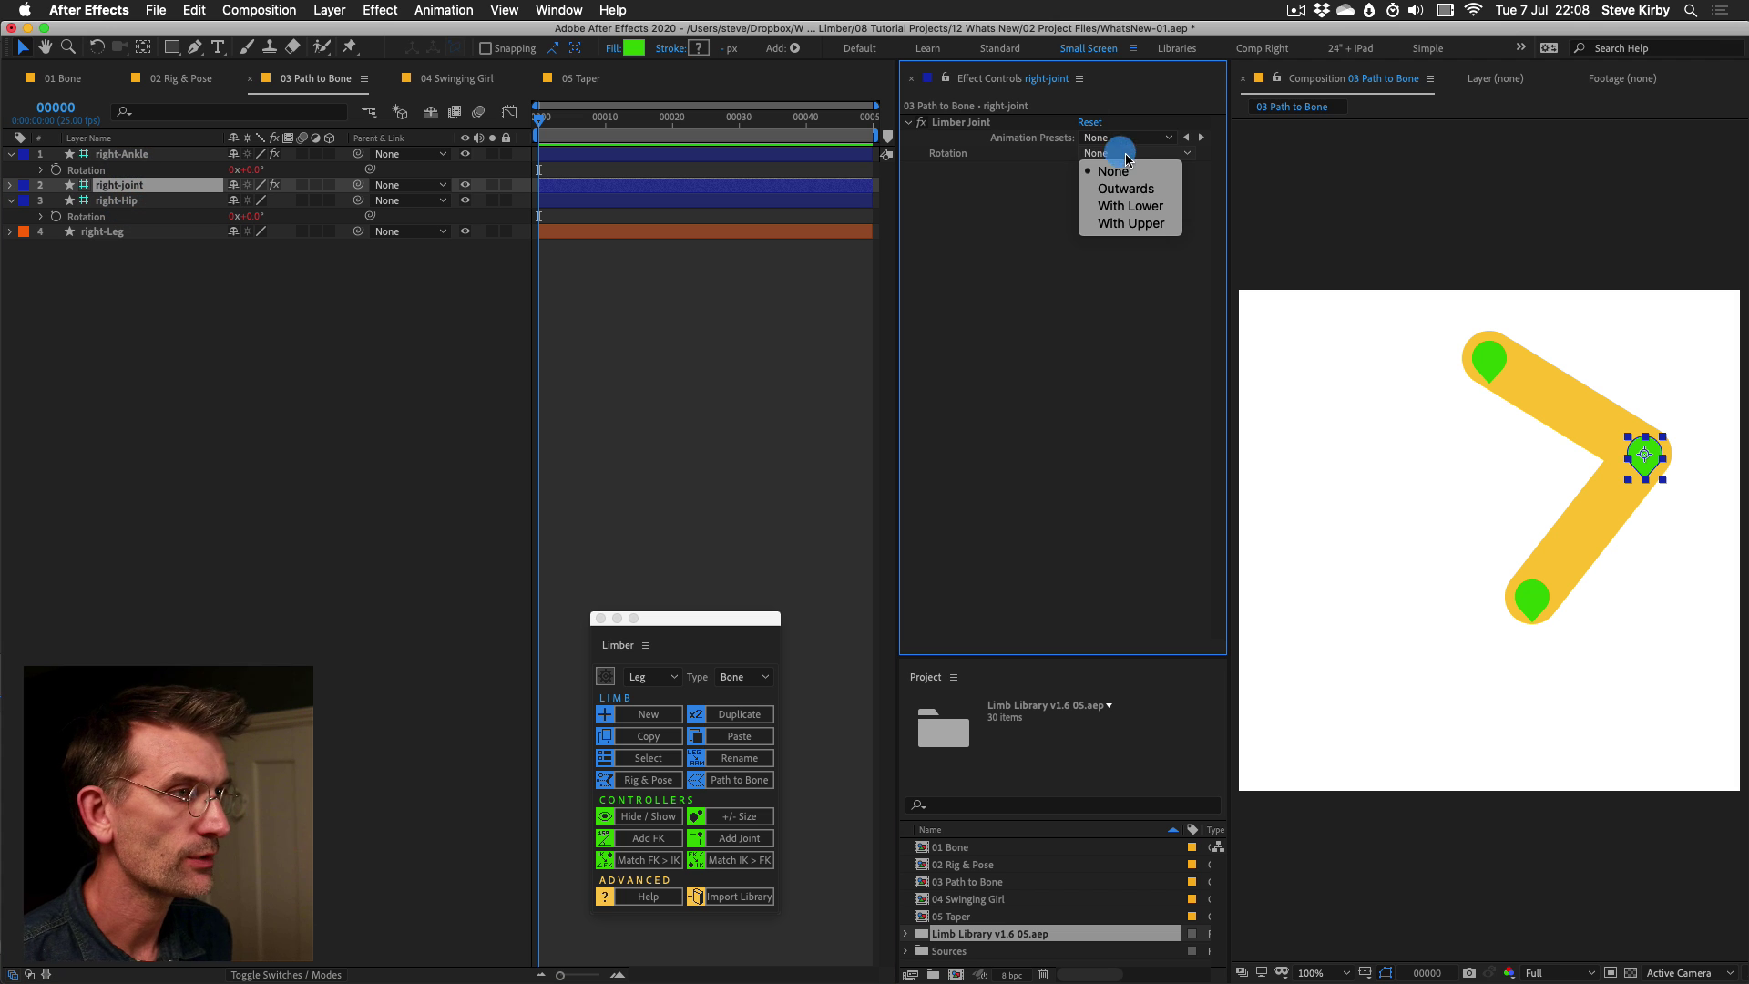
{"action": "left_click", "coordinate": [1134, 225]}
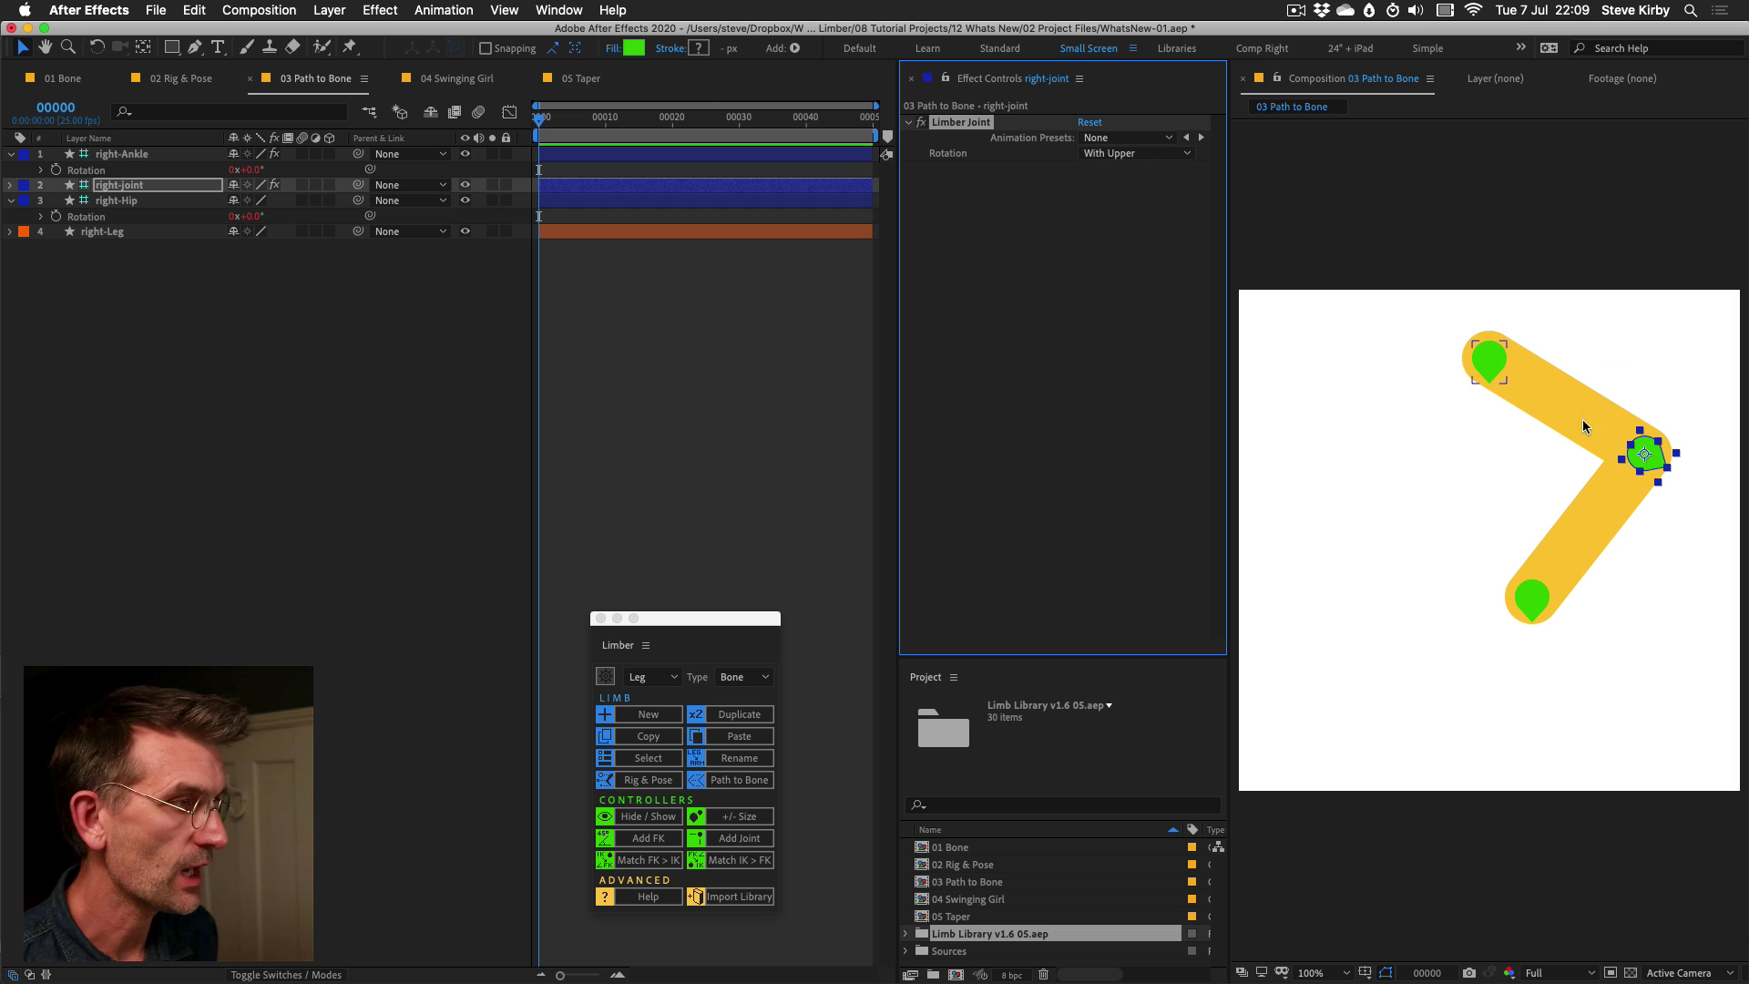
{"action": "left_click", "coordinate": [1180, 153]}
{"action": "left_click", "coordinate": [1128, 208]}
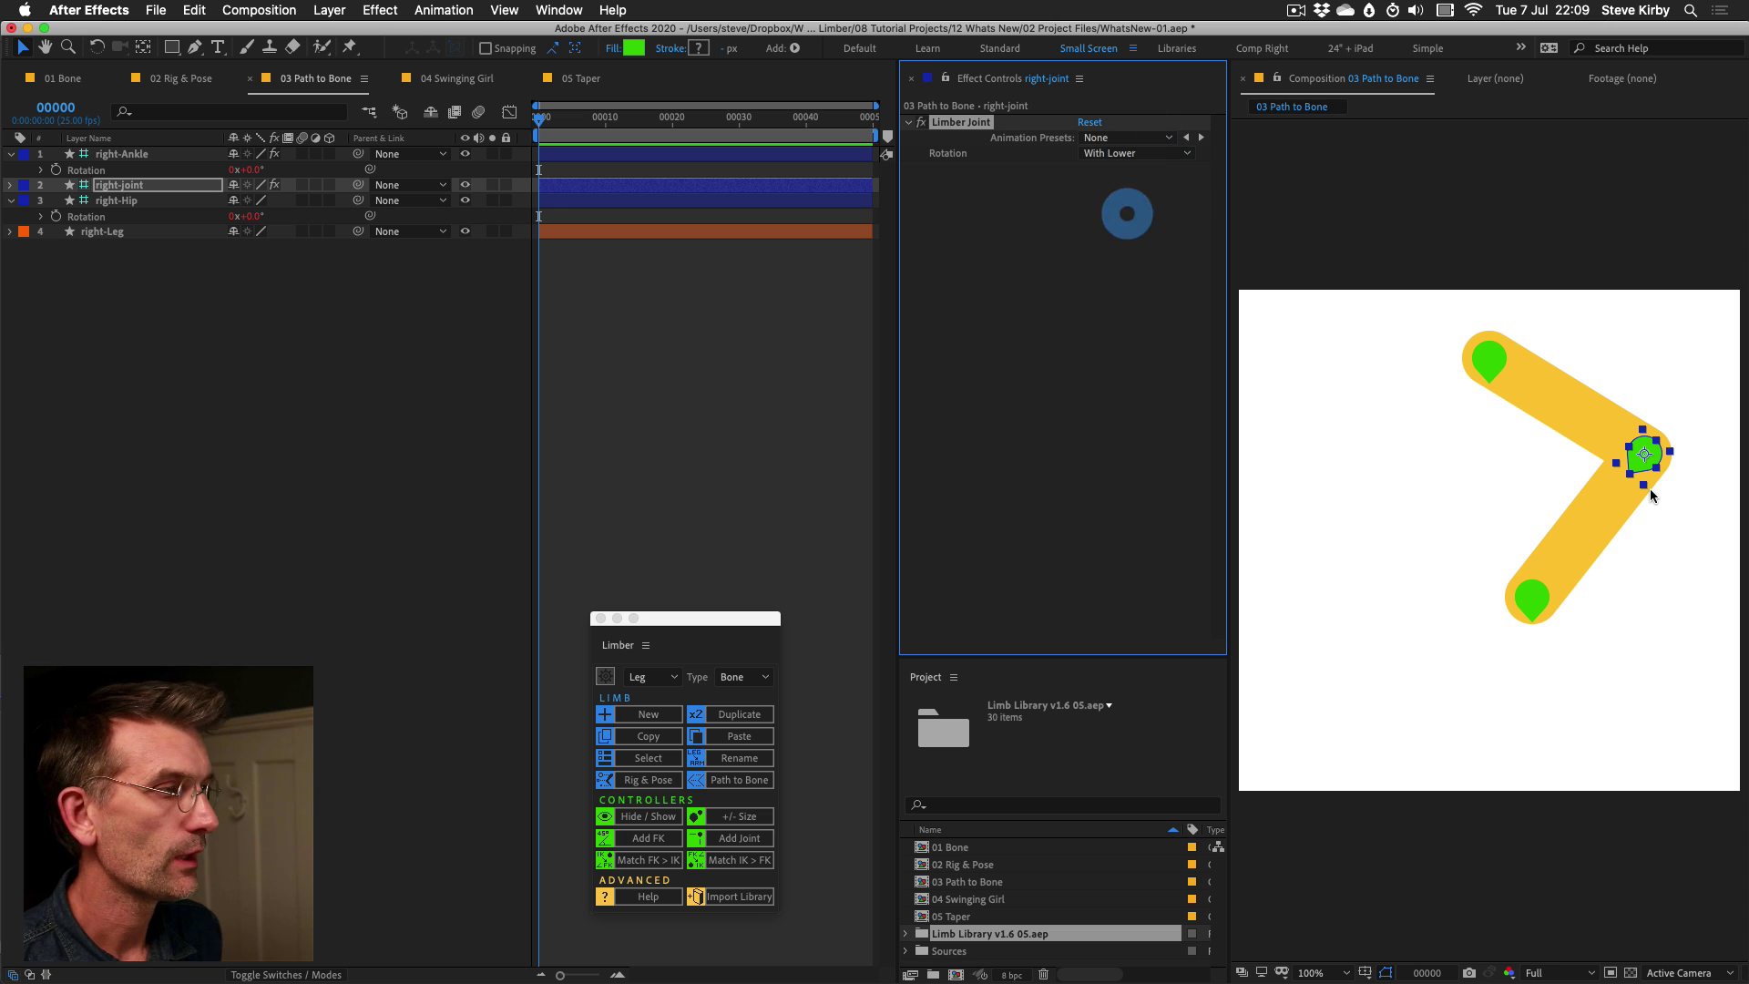
Set the right-joint controller's Rotation to Outwards and move the right-Ankle controller to the left to test the joint's direction.
{"action": "left_click", "coordinate": [1138, 153]}
{"action": "left_click", "coordinate": [1130, 181]}
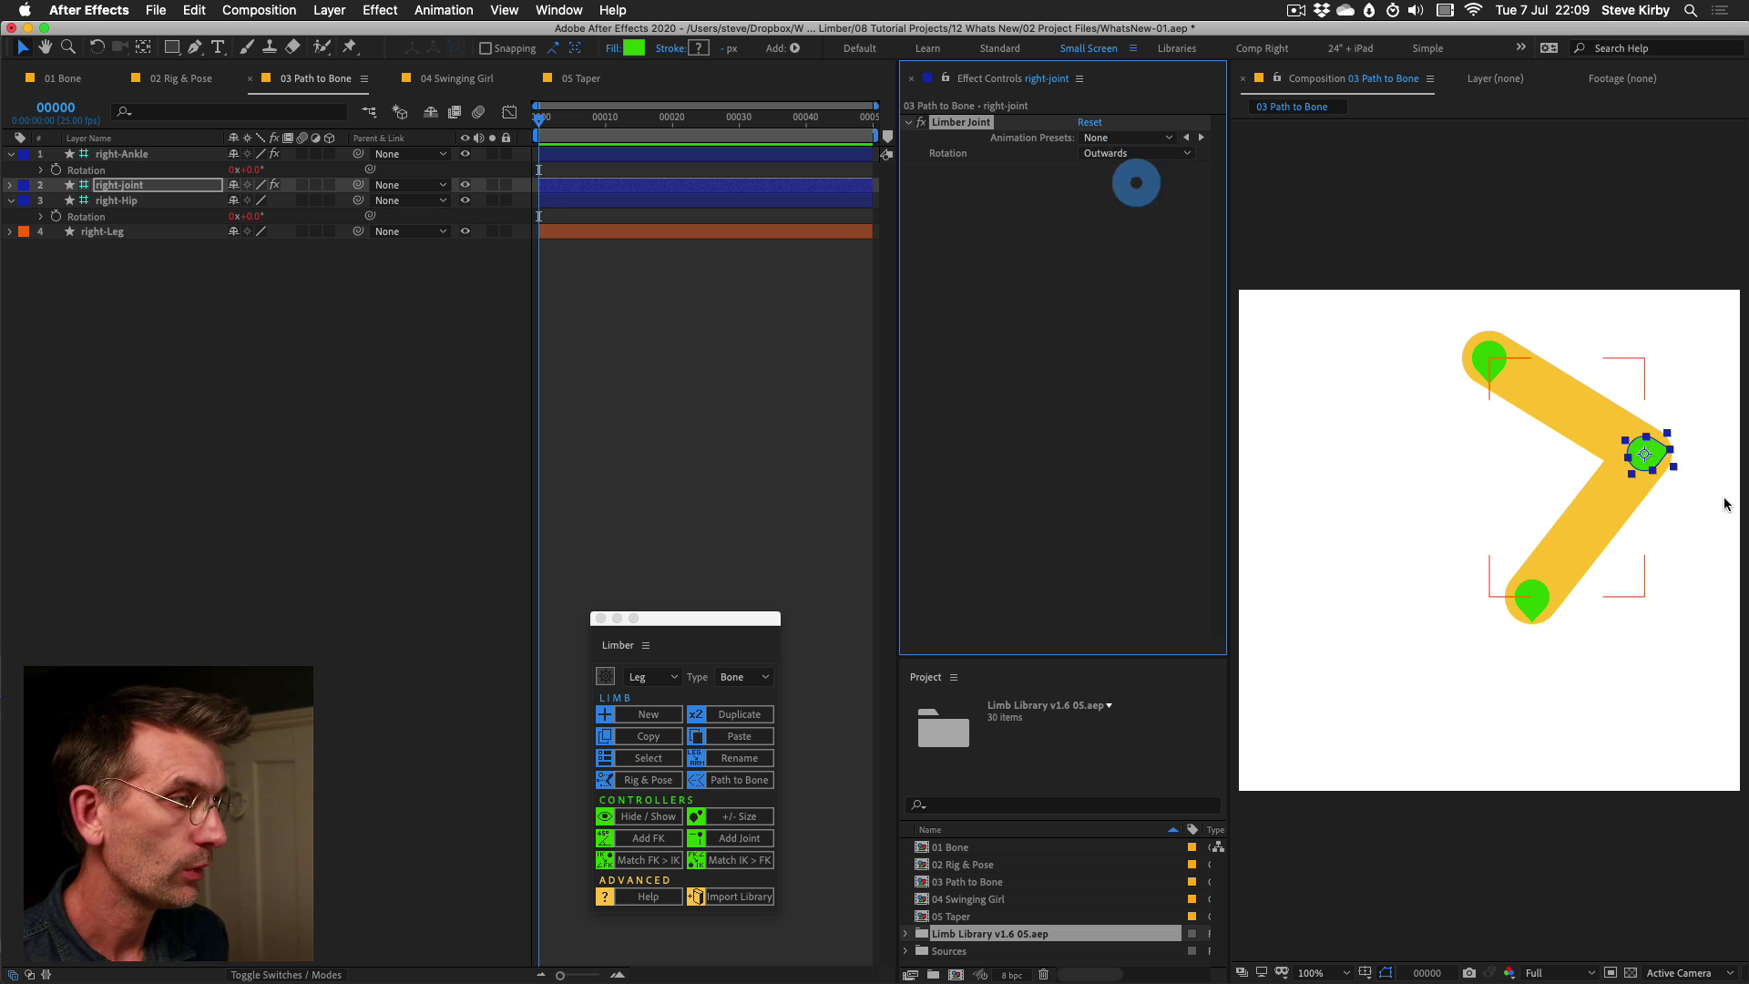
{"action": "left_click_drag", "start_coordinate": [1535, 602], "coordinate": [1385, 583]}
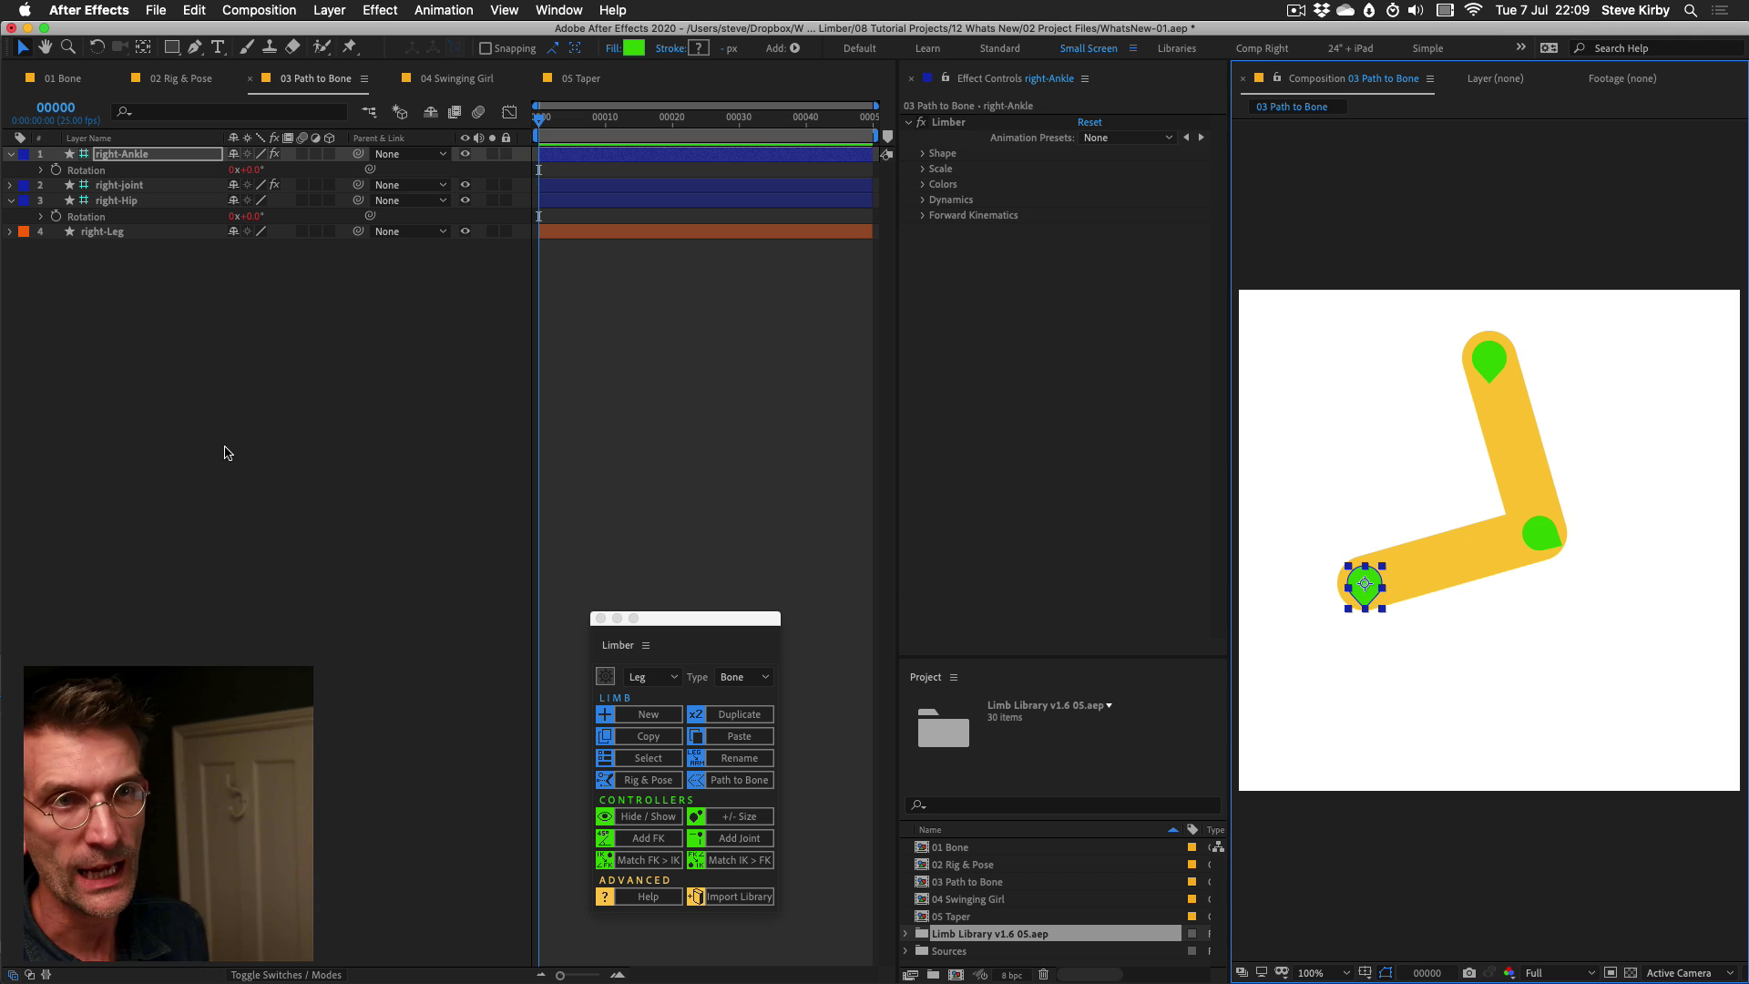